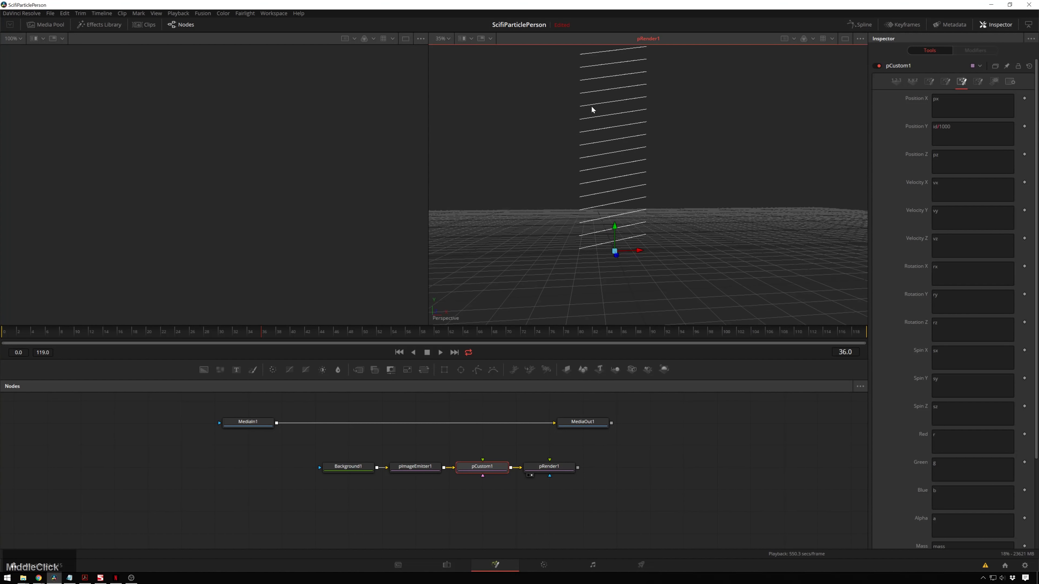
# Replace pCustom1's Position Y expression with py and view the flat particle grid from above
pyautogui.scroll(-2, 592, 106)
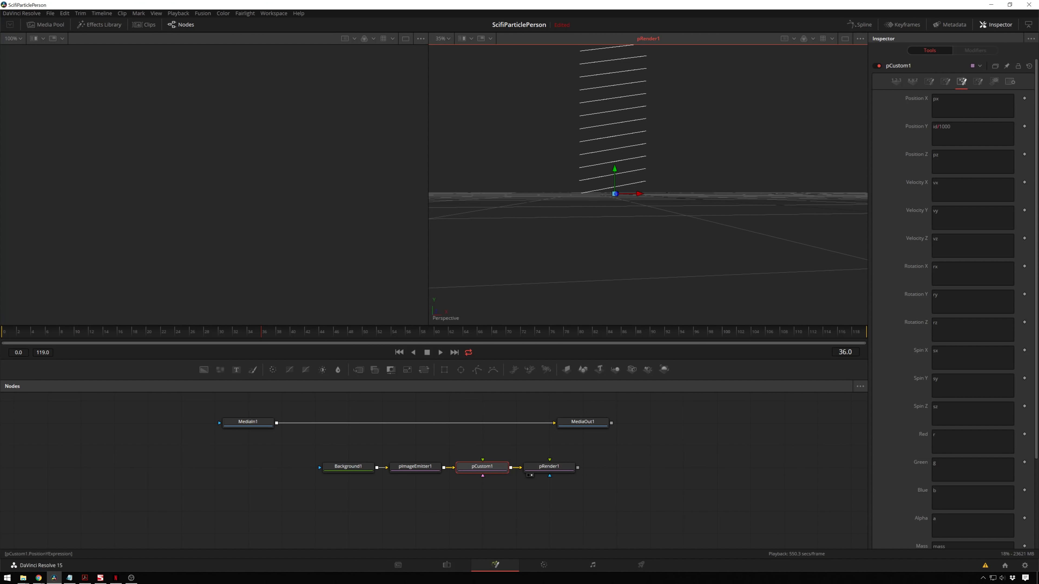
pyautogui.scroll(-7, 661, 112)
pyautogui.scroll(8, 665, 107)
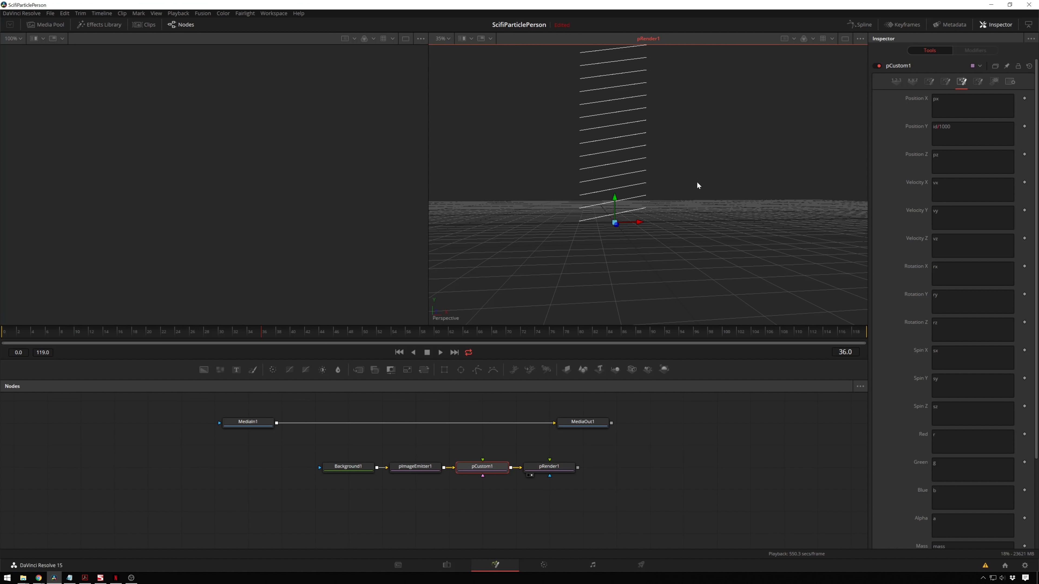
pyautogui.click(962, 134)
pyautogui.hotkey('ctrl', 'a')
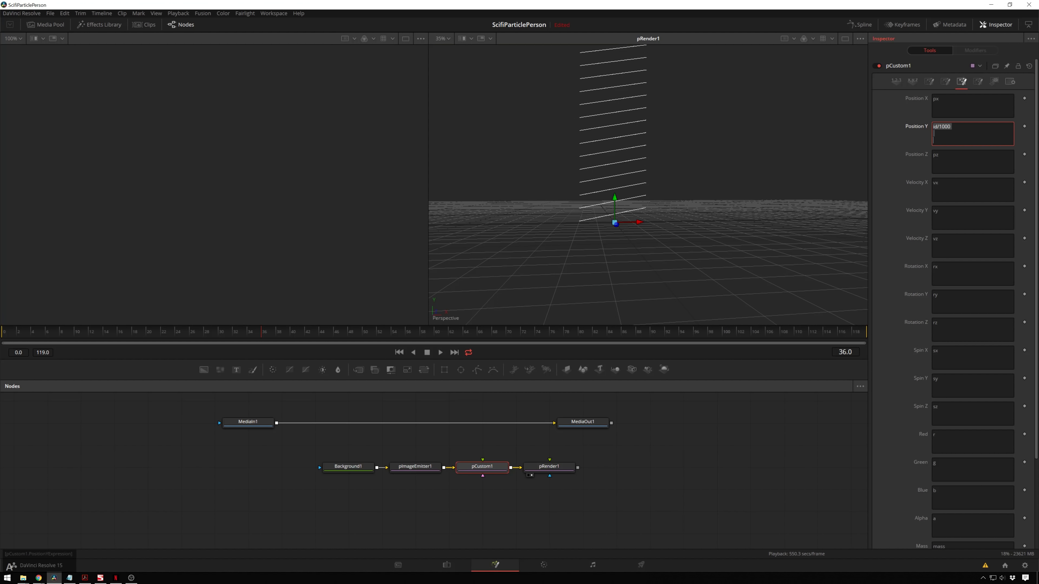
pyautogui.write('py')
pyautogui.press('Return')
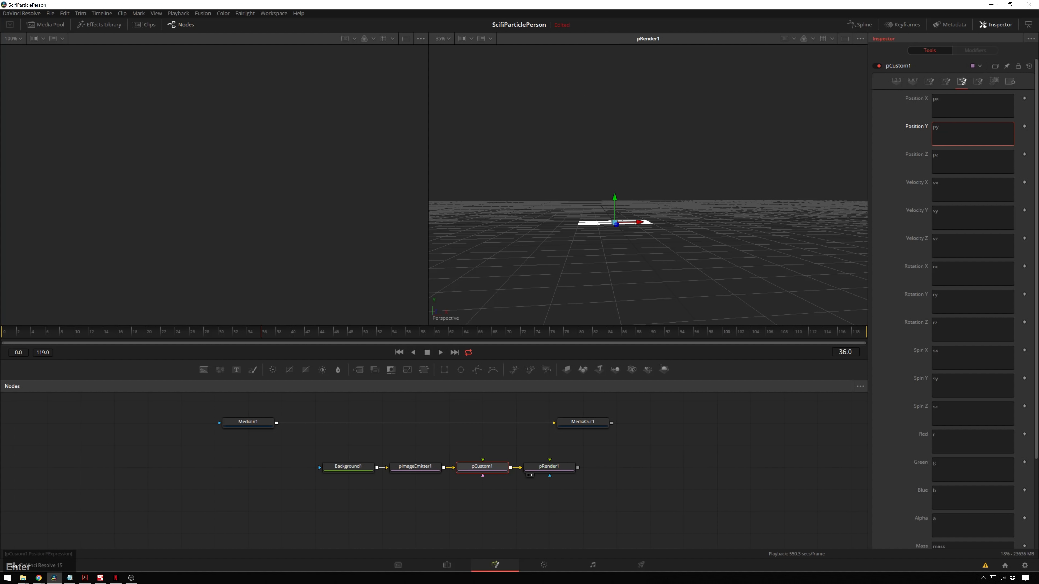
pyautogui.click(684, 392)
pyautogui.moveTo(704, 183); pyautogui.dragTo(555, 214)
pyautogui.scroll(5, 584, 236)
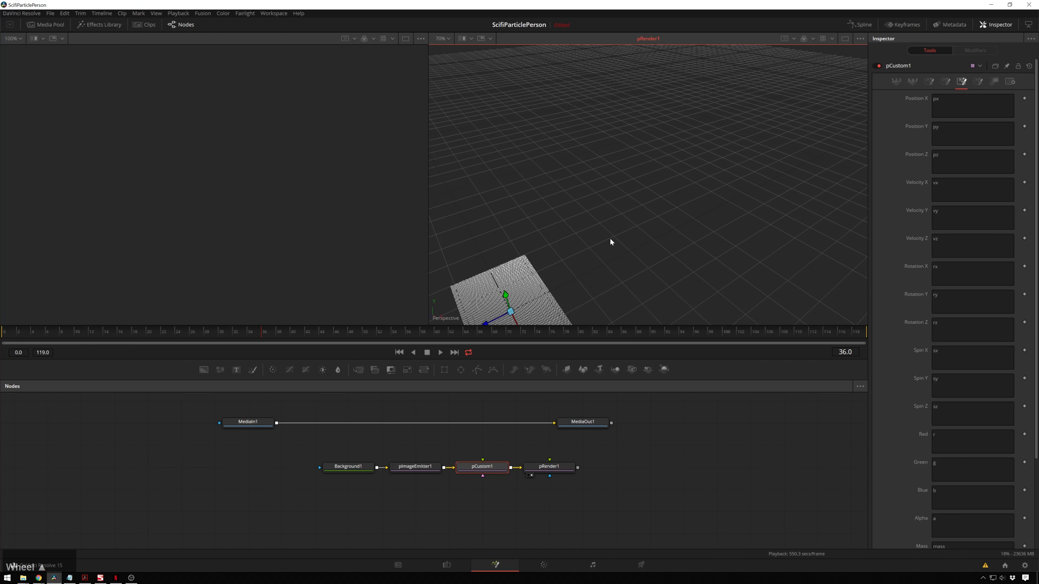
pyautogui.moveTo(609, 239); pyautogui.dragTo(705, 134)
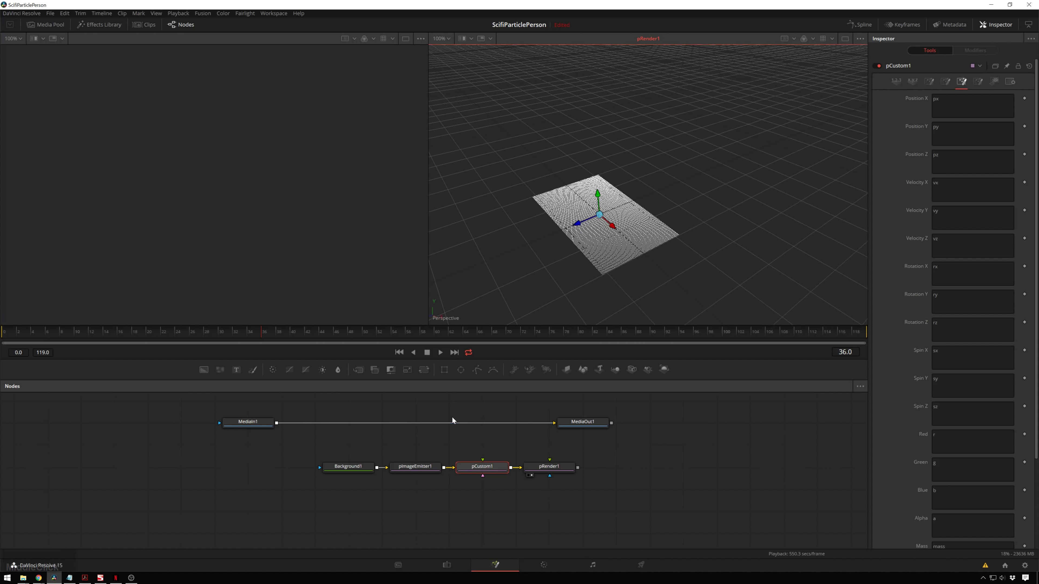
# Move the Background1 node farther from pImageEmitter1 and add a FastNoise node below it
pyautogui.moveTo(352, 464); pyautogui.dragTo(279, 474)
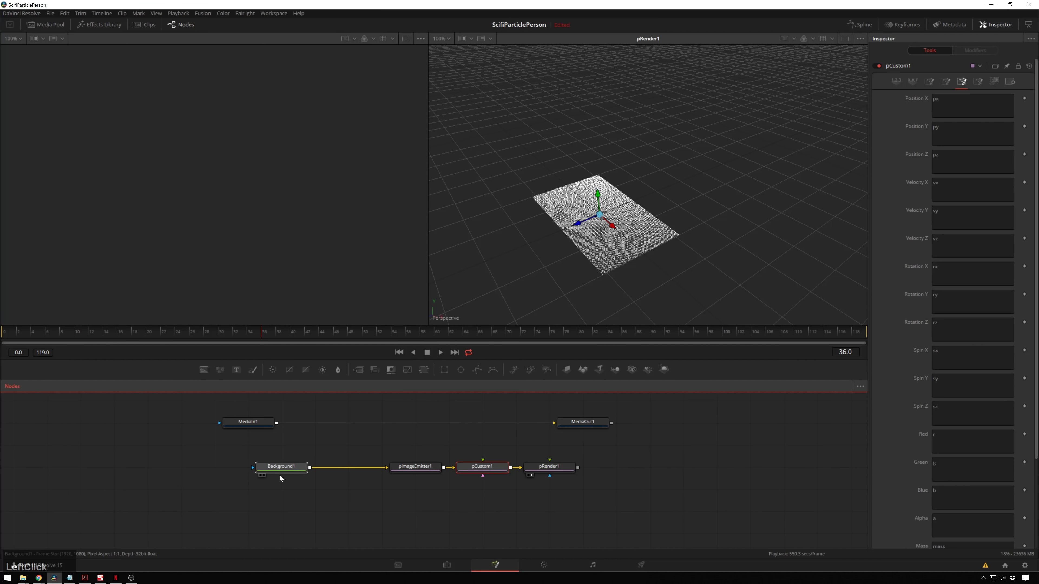
pyautogui.click(331, 505)
pyautogui.hotkey('shift', 'space')
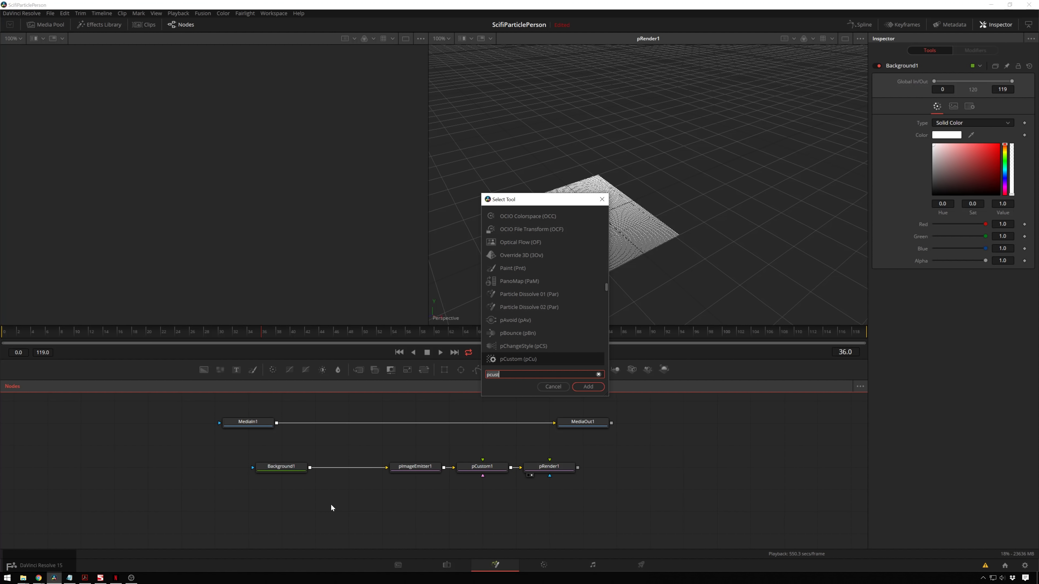
pyautogui.write('fast')
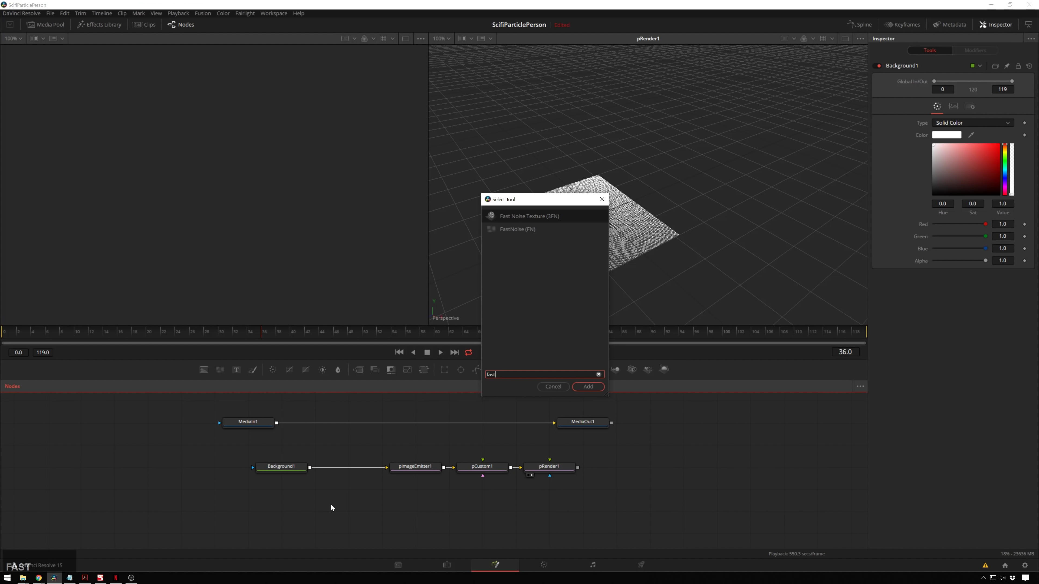
pyautogui.doubleClick(518, 229)
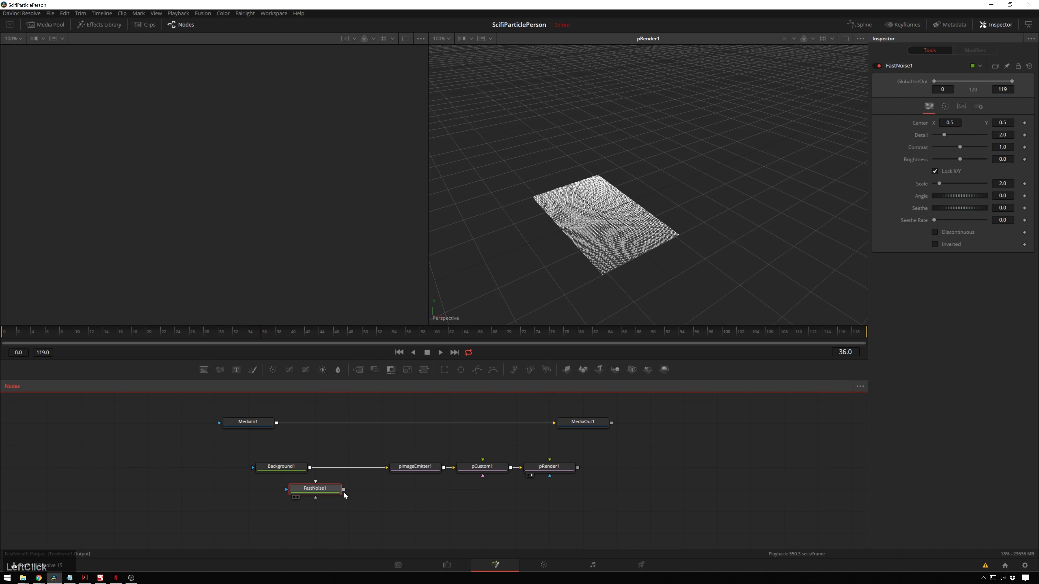
# Connect FastNoise1 to the pImageEmitter1 input in place of Background1 and show the noise in the empty viewer
pyautogui.moveTo(344, 489); pyautogui.dragTo(387, 469)
pyautogui.scroll(4, 608, 233)
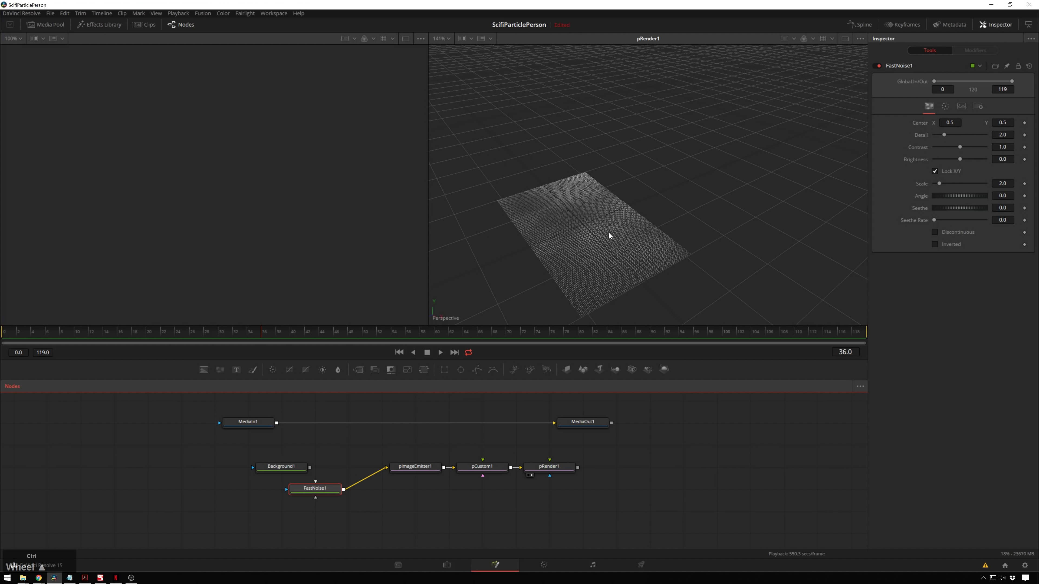
pyautogui.scroll(-1, 683, 235)
pyautogui.scroll(-2, 602, 197)
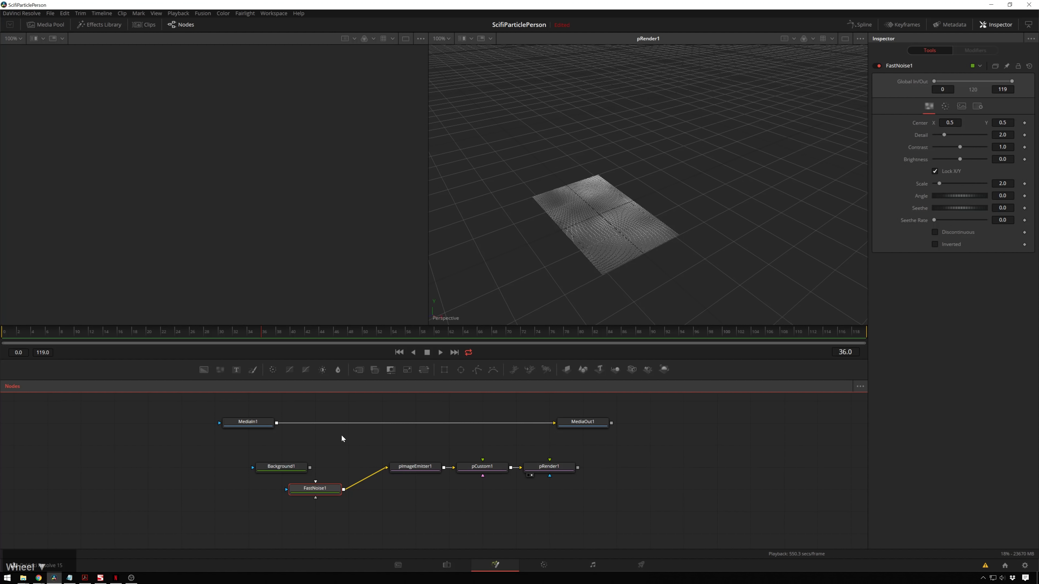
pyautogui.press('1')
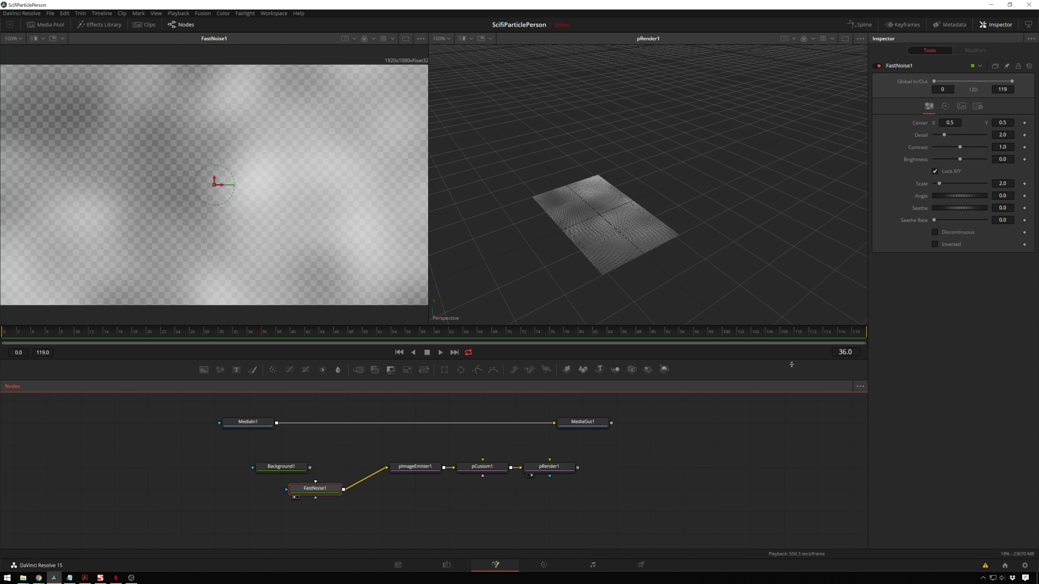
# Set FastNoise1's Color 1 alpha to 1.0, and adjust the noise to Detail 3.54 and Contrast 2.21
pyautogui.click(945, 106)
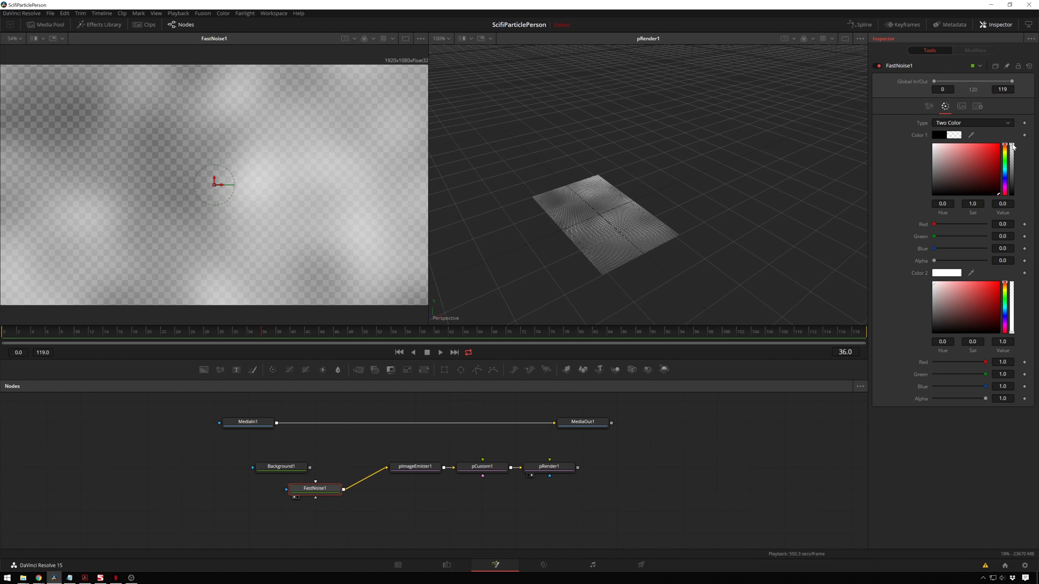
pyautogui.moveTo(1012, 144); pyautogui.dragTo(1021, 251)
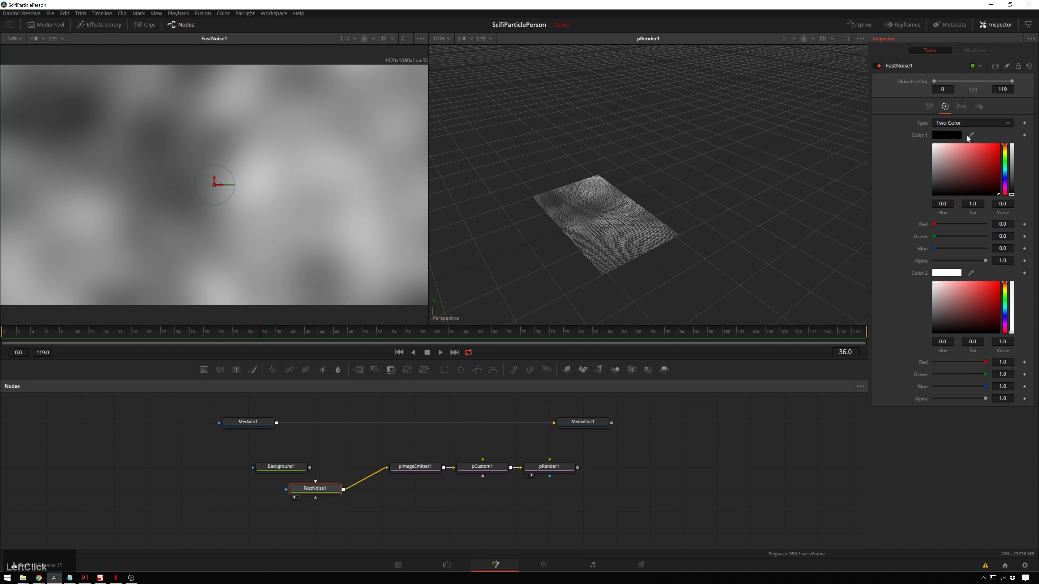
pyautogui.click(929, 107)
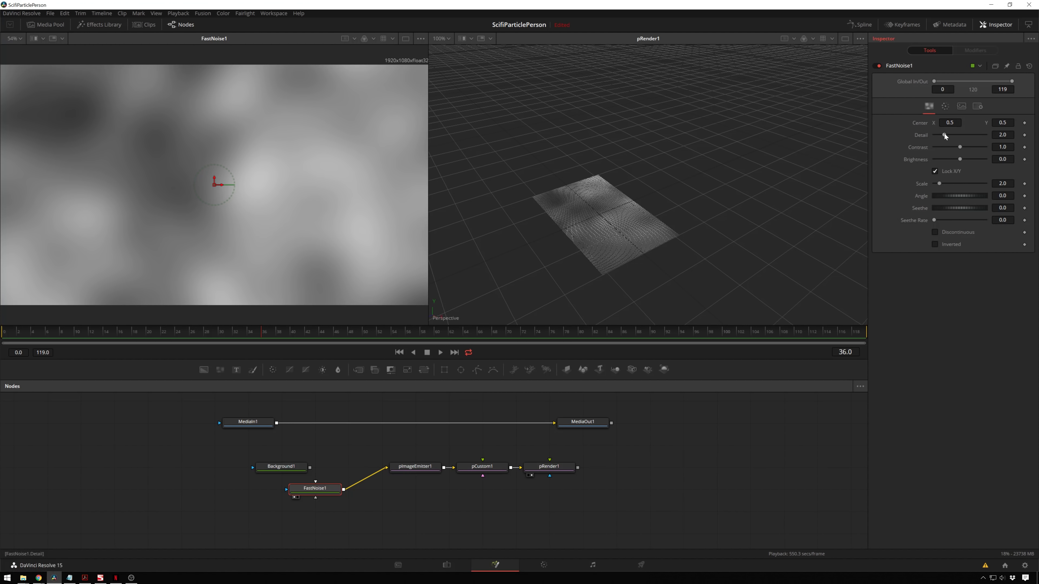
pyautogui.moveTo(944, 134); pyautogui.dragTo(966, 146)
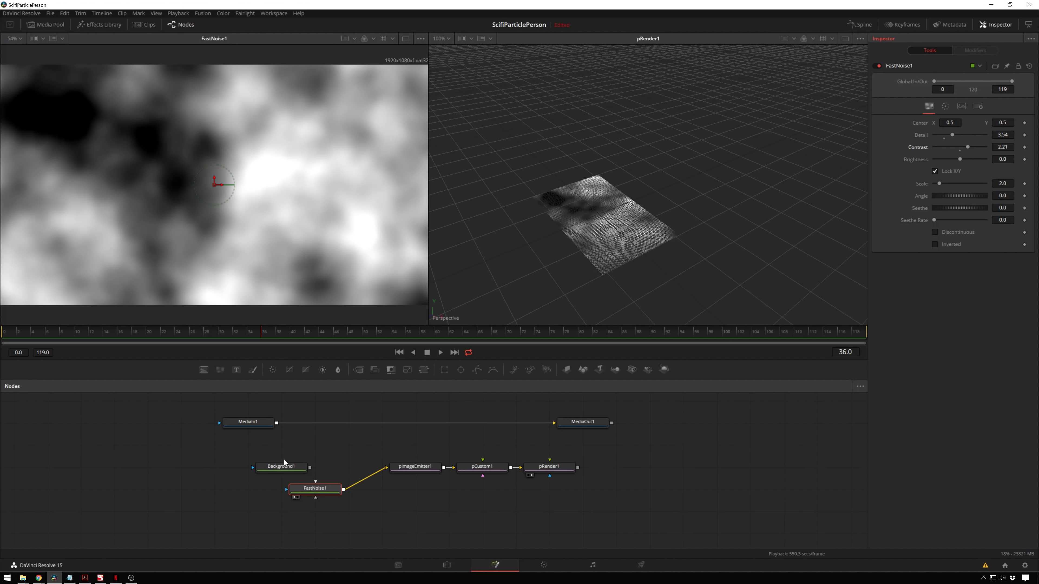
# Line up the Background1 and FastNoise1 nodes in one row with the particle nodes
pyautogui.moveTo(284, 465); pyautogui.dragTo(251, 465)
pyautogui.moveTo(329, 490); pyautogui.dragTo(331, 470)
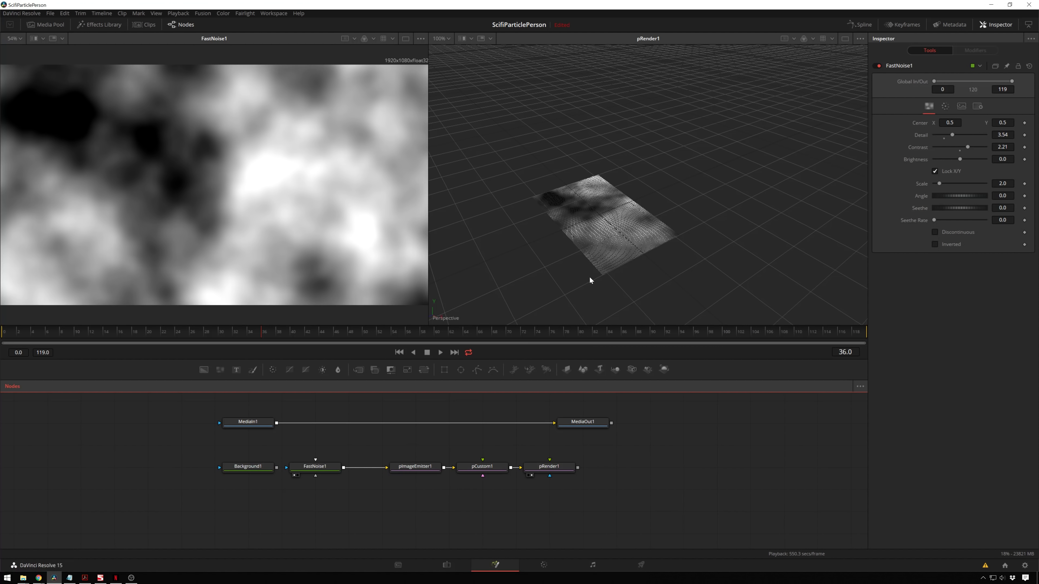
# Set pCustom1's Position Y expression to r so the red channel drives particle height
pyautogui.click(476, 468)
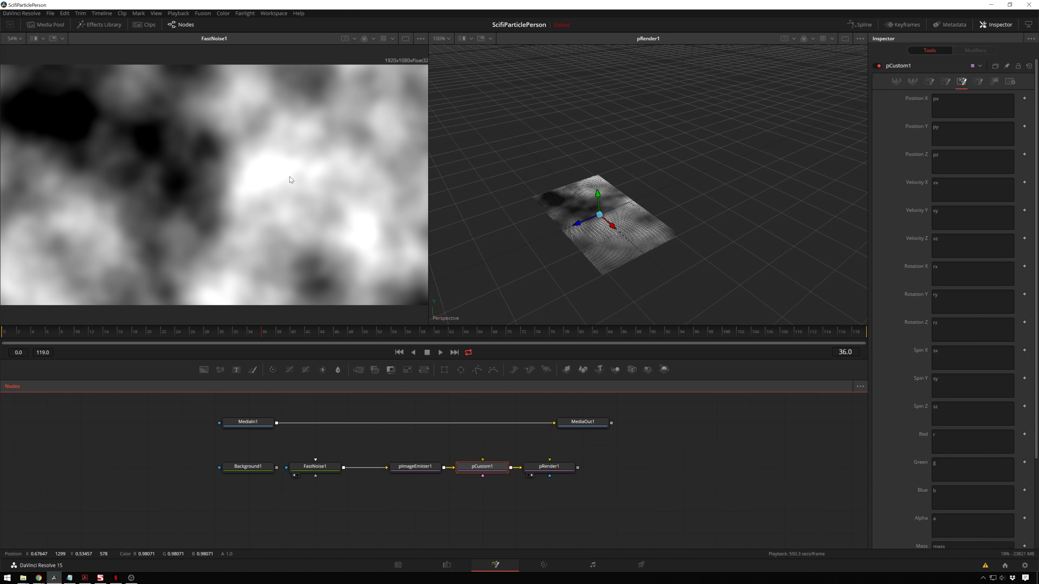
pyautogui.click(970, 125)
pyautogui.hotkey('ctrl', 'a')
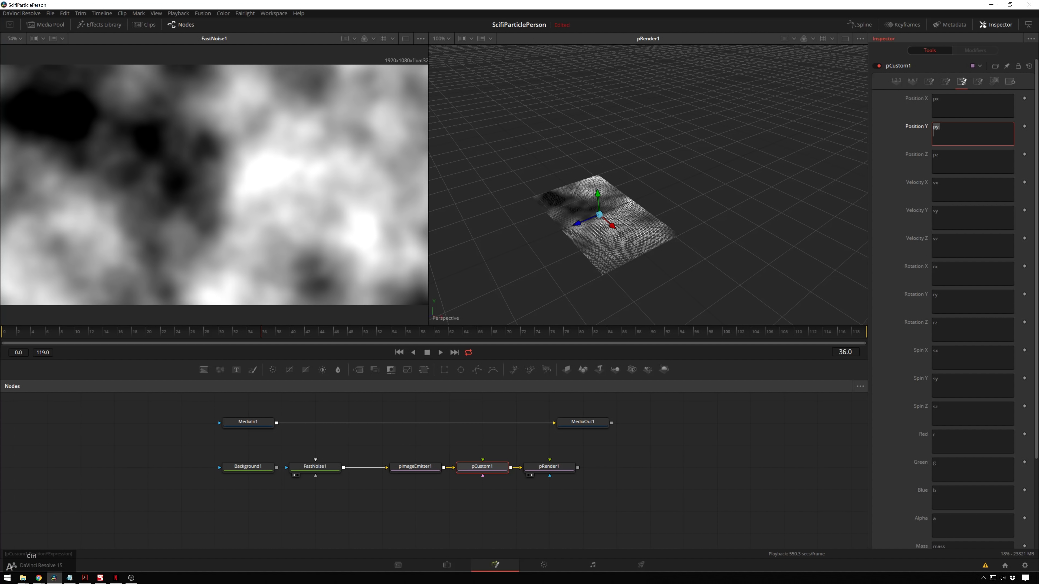
pyautogui.write('r')
pyautogui.click(720, 494)
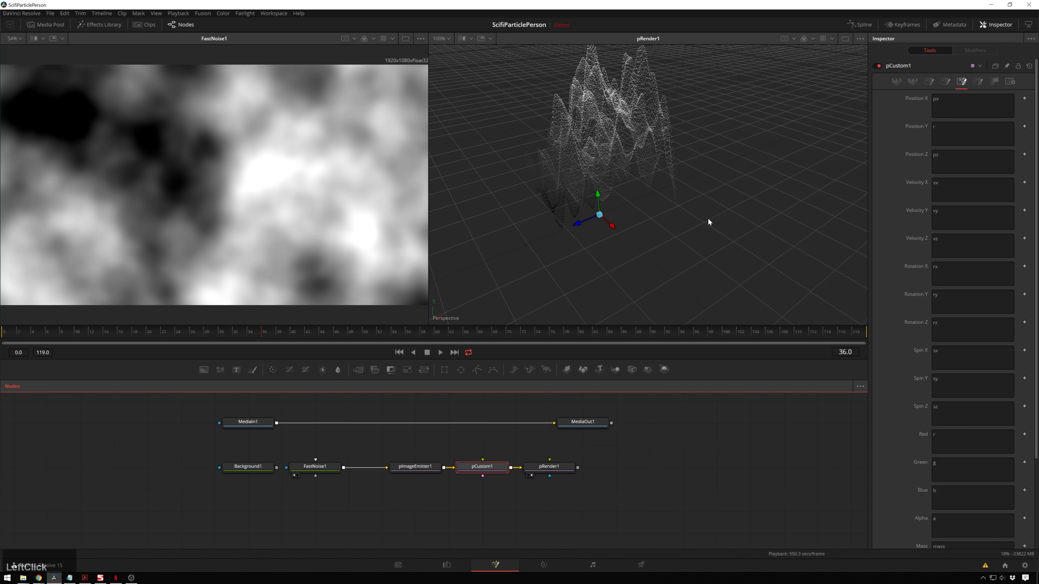
pyautogui.moveTo(739, 159); pyautogui.dragTo(572, 114)
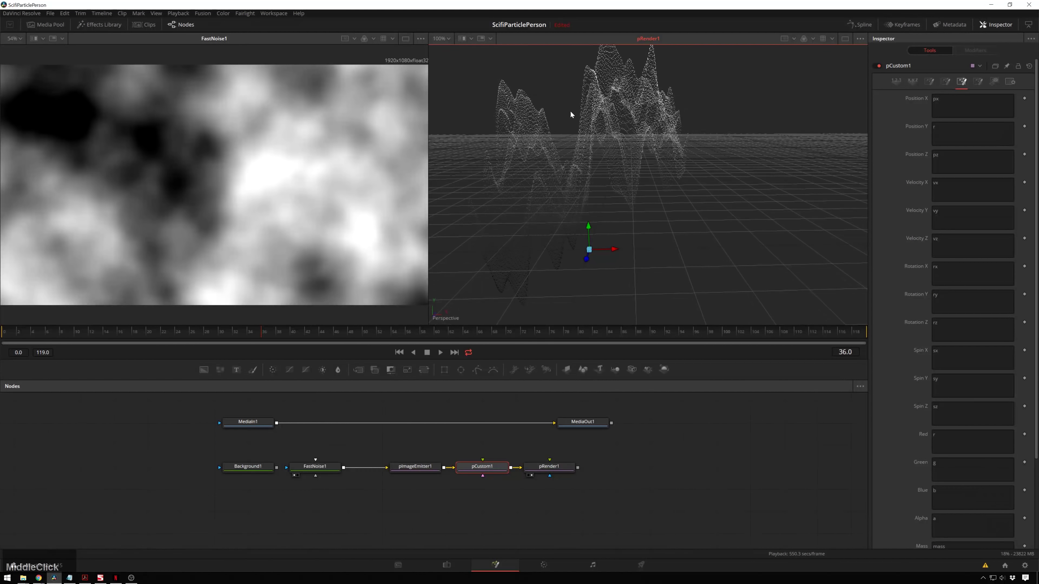
pyautogui.scroll(-2, 617, 151)
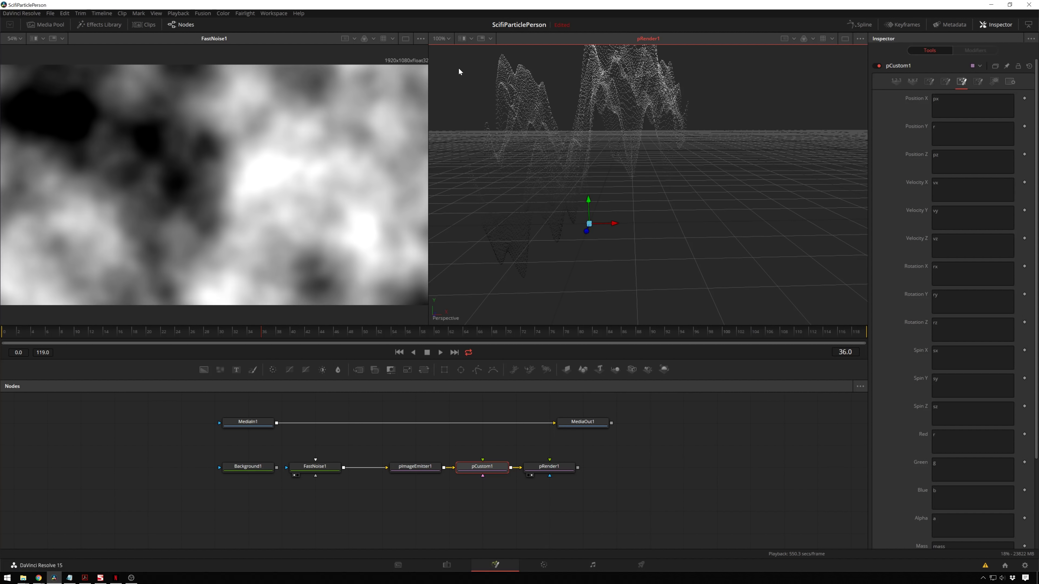
# Reduce the particle displacement by extending the Position Y expression to r/10
pyautogui.click(967, 137)
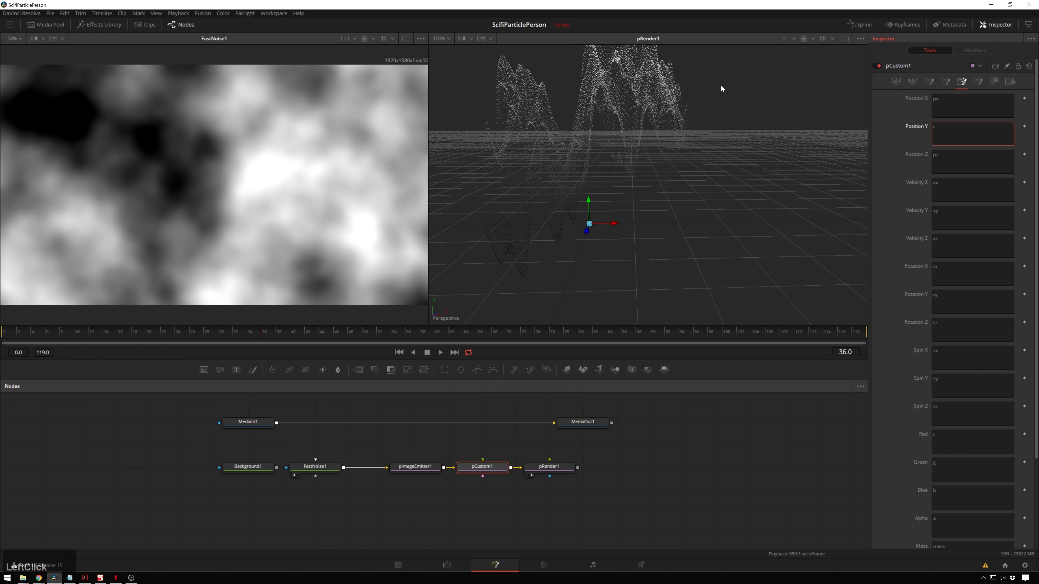
pyautogui.write('/10')
pyautogui.press('KP_Enter')
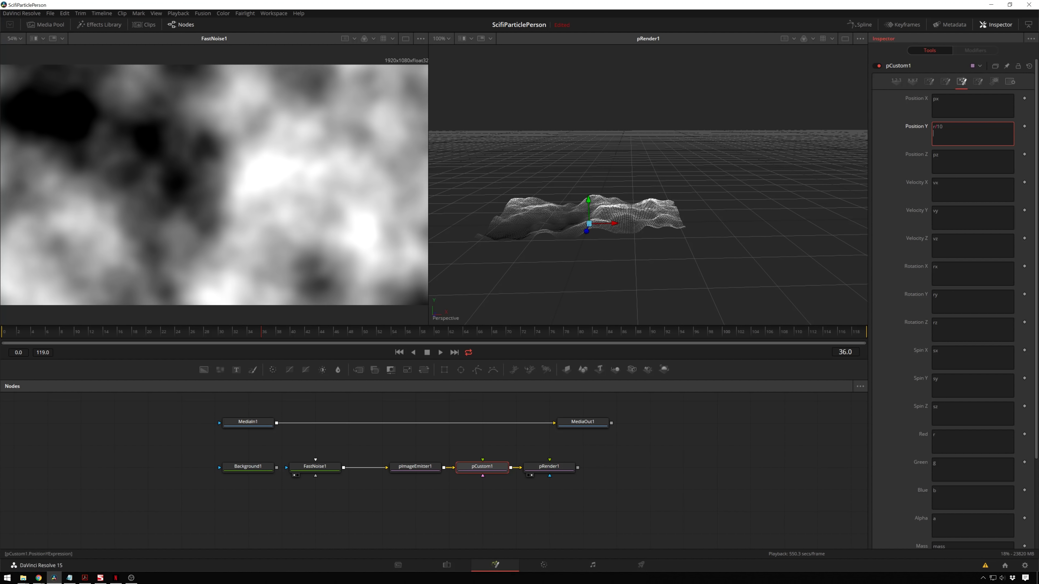
# Replace the fixed divisor in the Position Y expression with the Number In 1 control, making it r/n1
pyautogui.click(944, 127)
pyautogui.press('BackSpace')
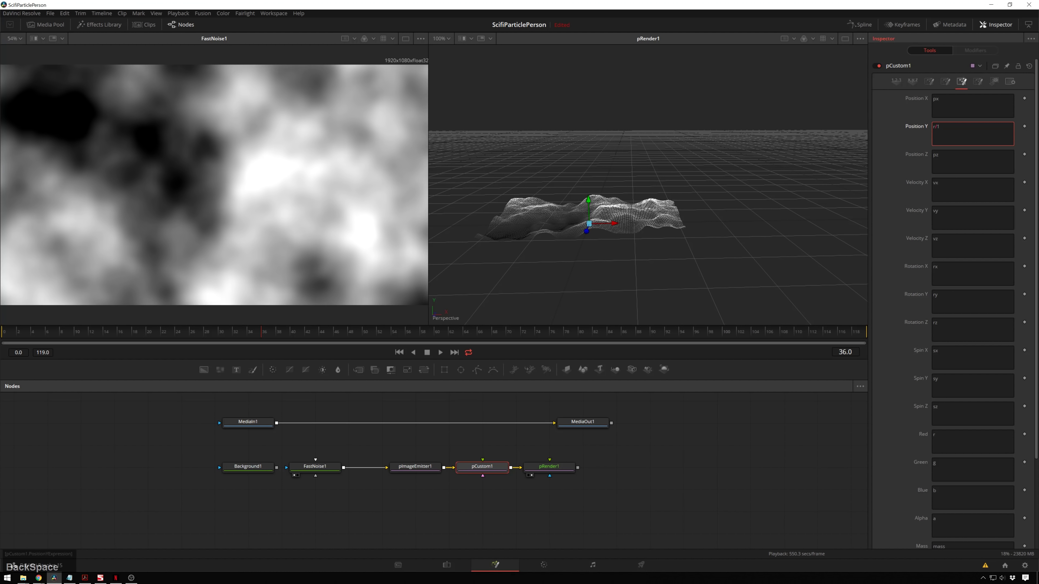
pyautogui.press('BackSpace')
pyautogui.write('n1')
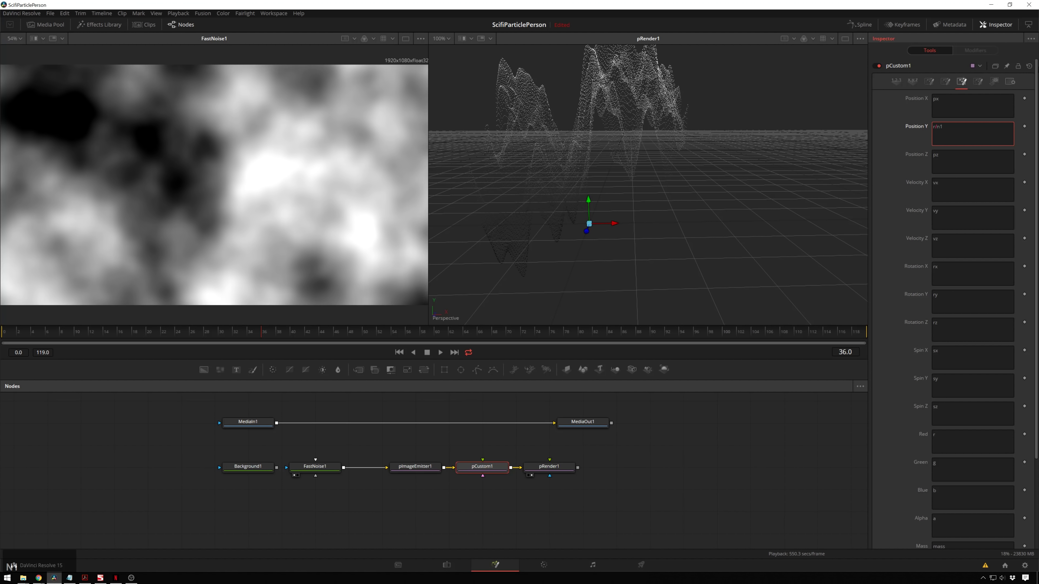
# Adjust pCustom1's Number In 1 to about 3.86 and view the displaced particle surface from the side
pyautogui.click(896, 81)
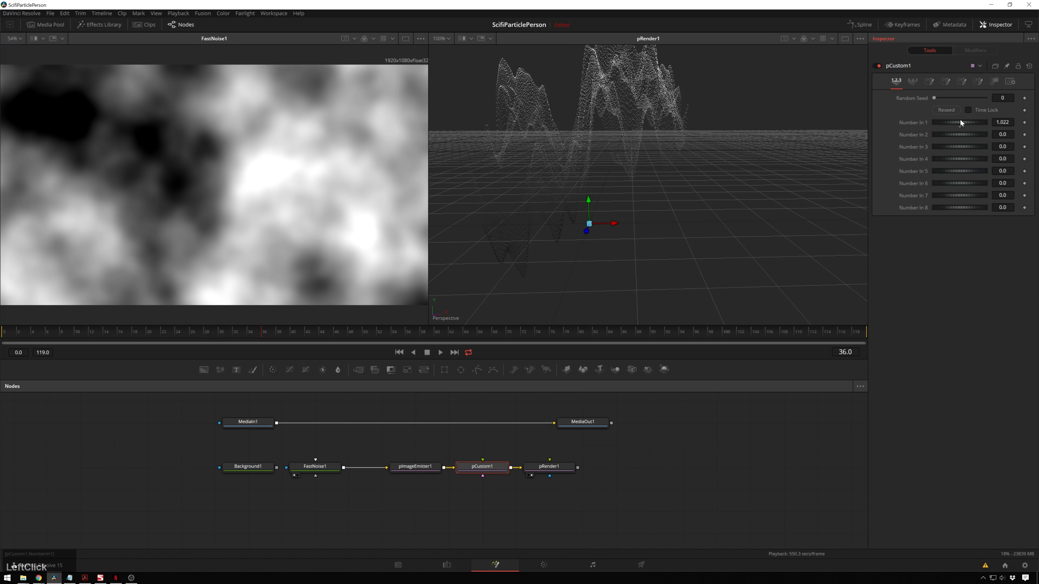
pyautogui.moveTo(1036, 123); pyautogui.dragTo(1038, 123)
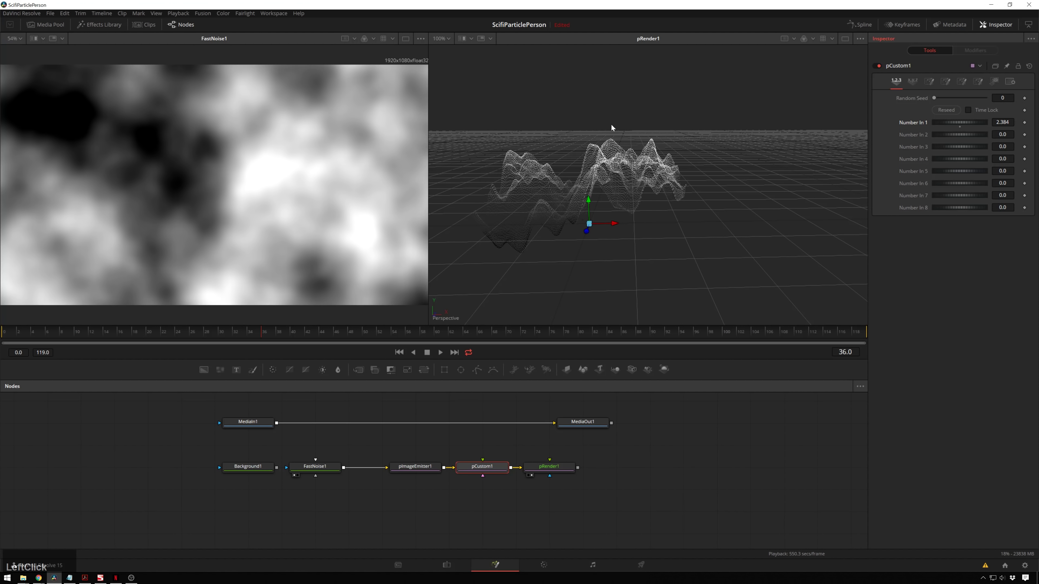
pyautogui.moveTo(967, 121); pyautogui.dragTo(1033, 123)
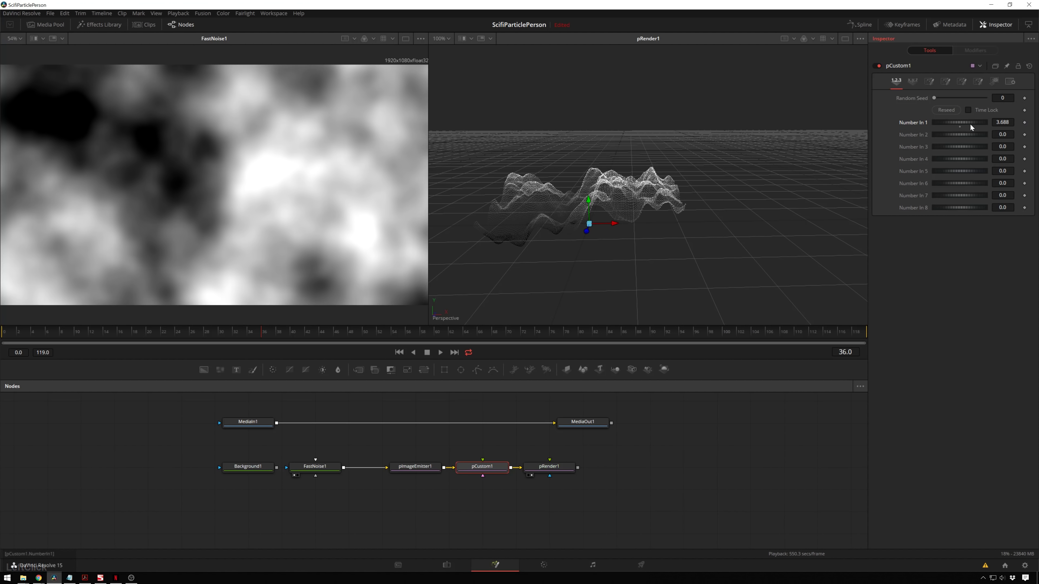
pyautogui.moveTo(970, 122); pyautogui.dragTo(976, 122)
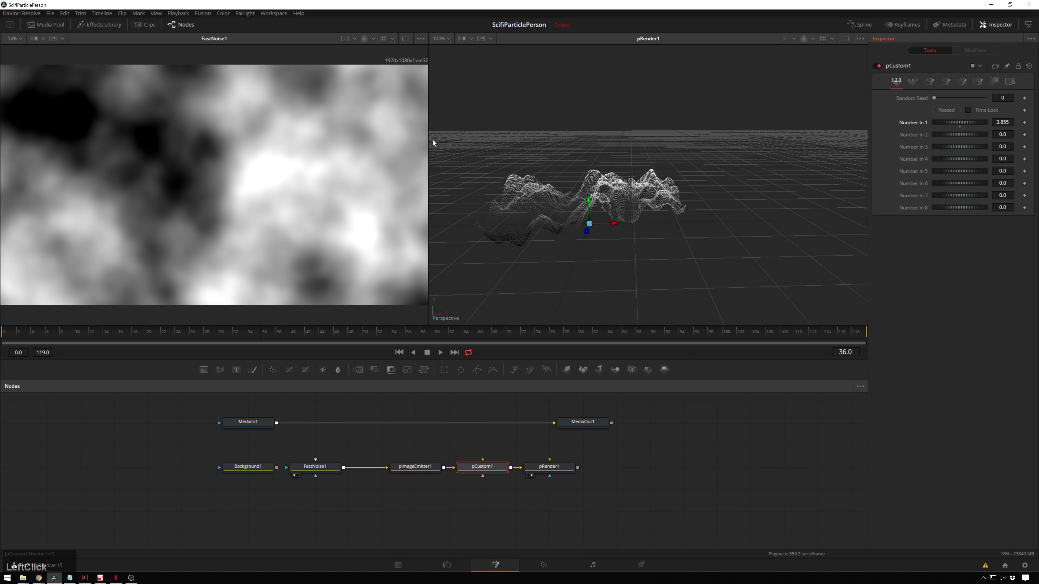
pyautogui.scroll(1, 611, 194)
pyautogui.middleClick(625, 204)
pyautogui.moveTo(626, 205); pyautogui.dragTo(645, 169)
pyautogui.scroll(2, 668, 183)
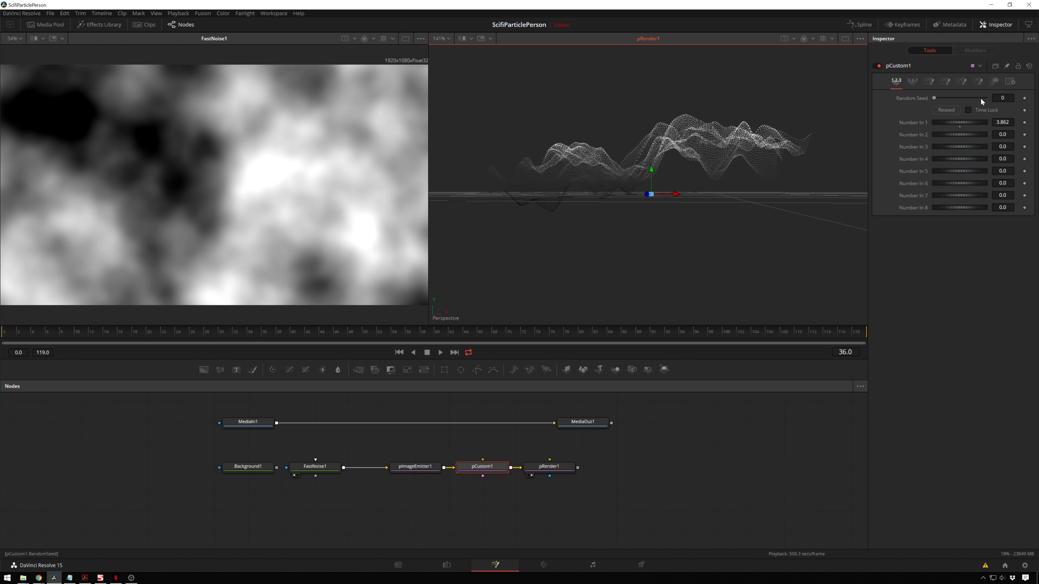
# Set pCustom1's Red, Green and Blue expressions to 1 so every particle is white
pyautogui.click(978, 81)
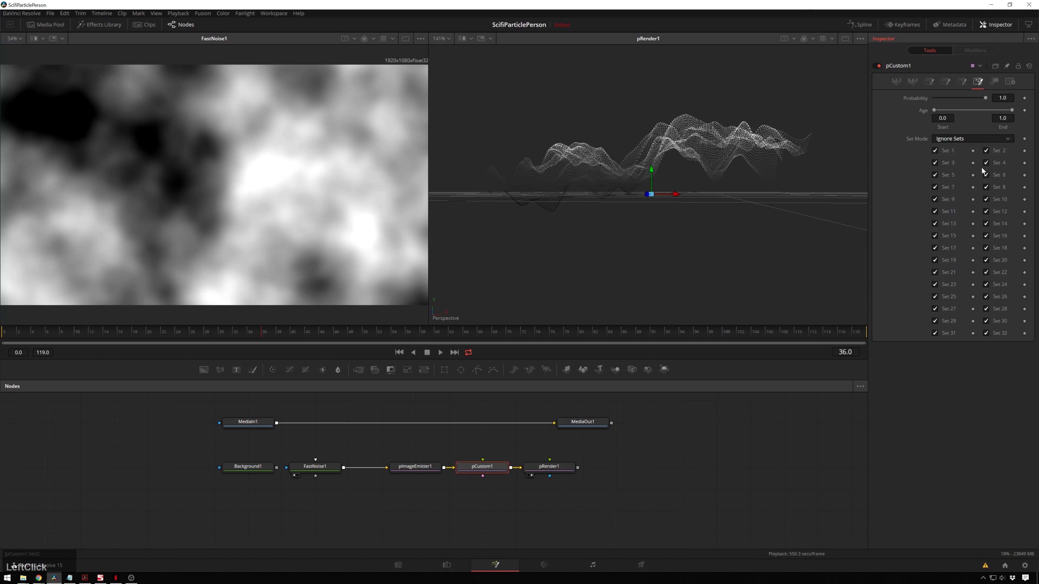
pyautogui.click(962, 82)
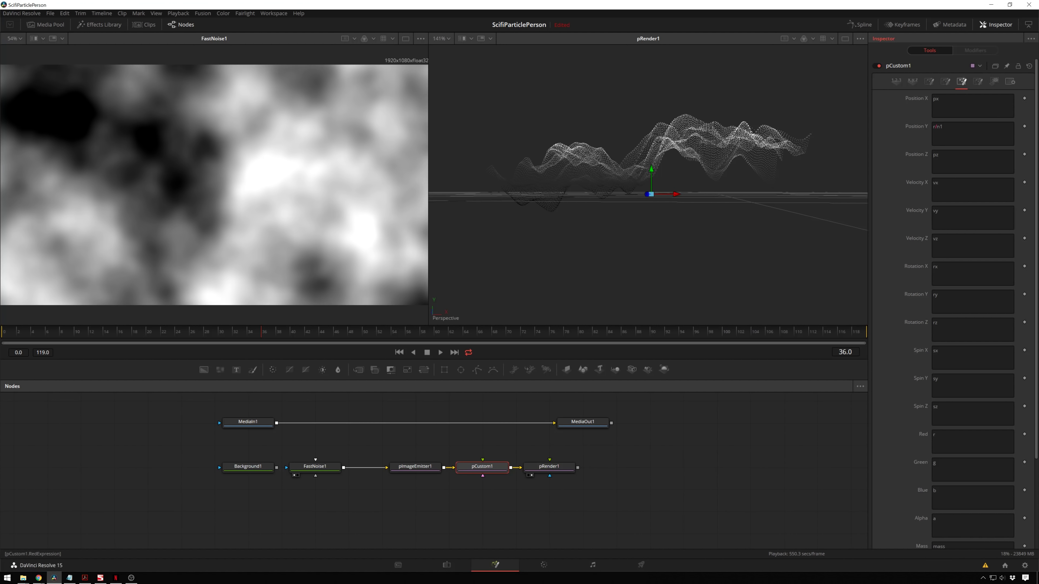
pyautogui.click(934, 435)
pyautogui.write('1')
pyautogui.press('Tab')
pyautogui.write('1')
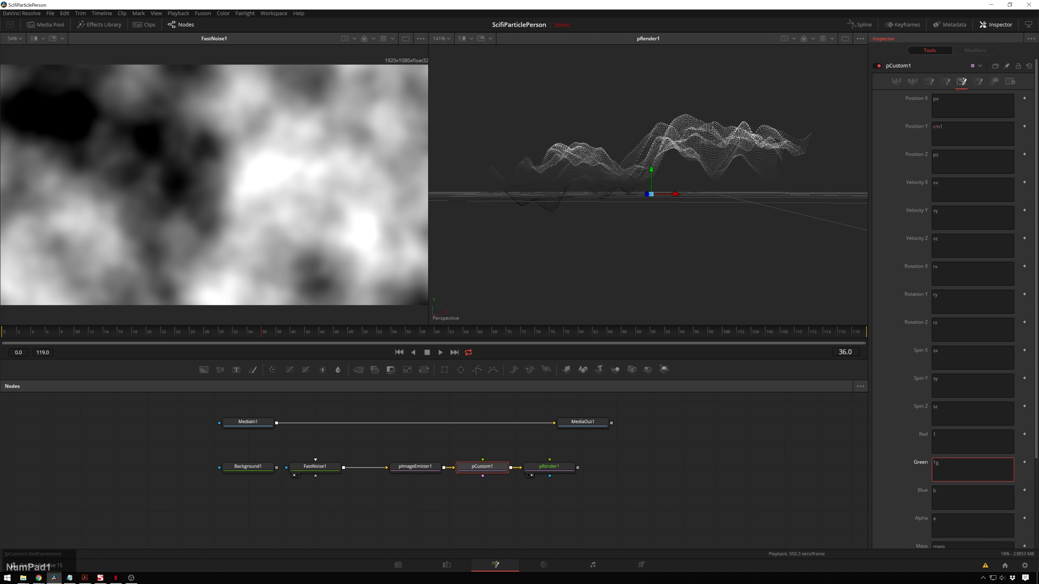
pyautogui.press('Delete')
pyautogui.press('Tab')
pyautogui.write('1')
pyautogui.press('Delete')
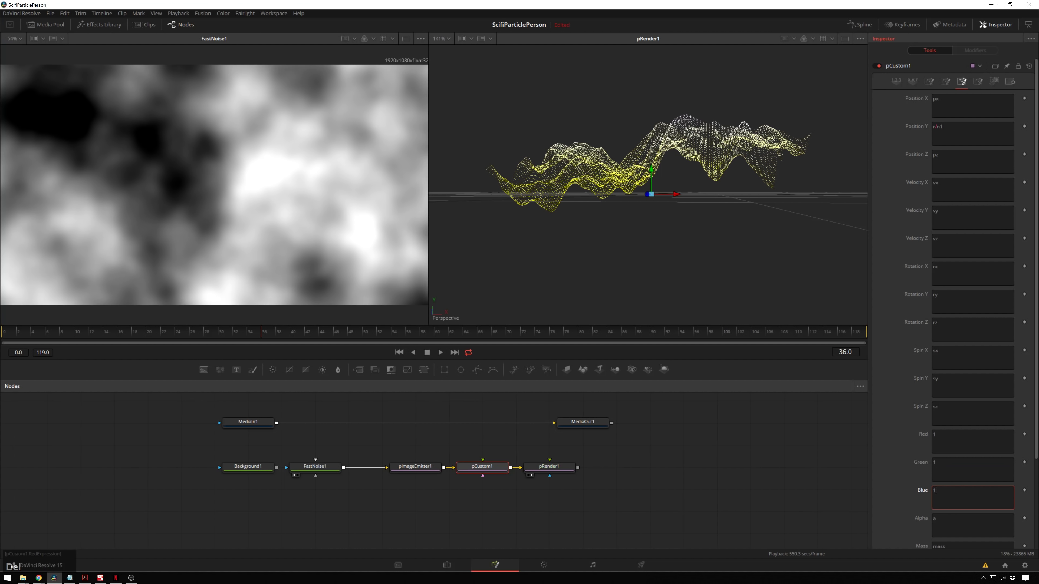
pyautogui.click(718, 495)
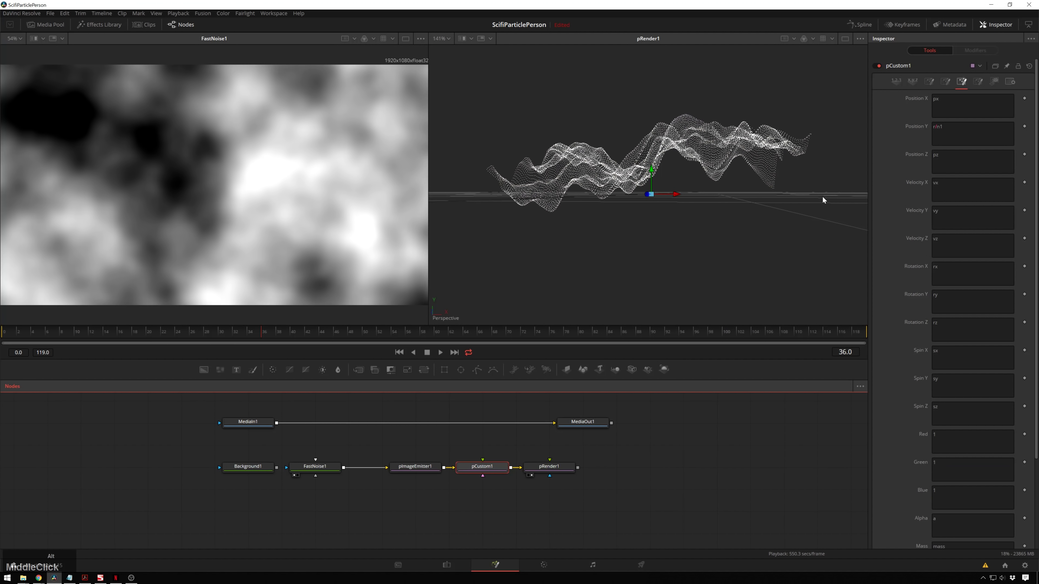
# Animate the noise by raising FastNoise1's Seethe Rate to 0.016
pyautogui.moveTo(822, 195); pyautogui.dragTo(786, 226)
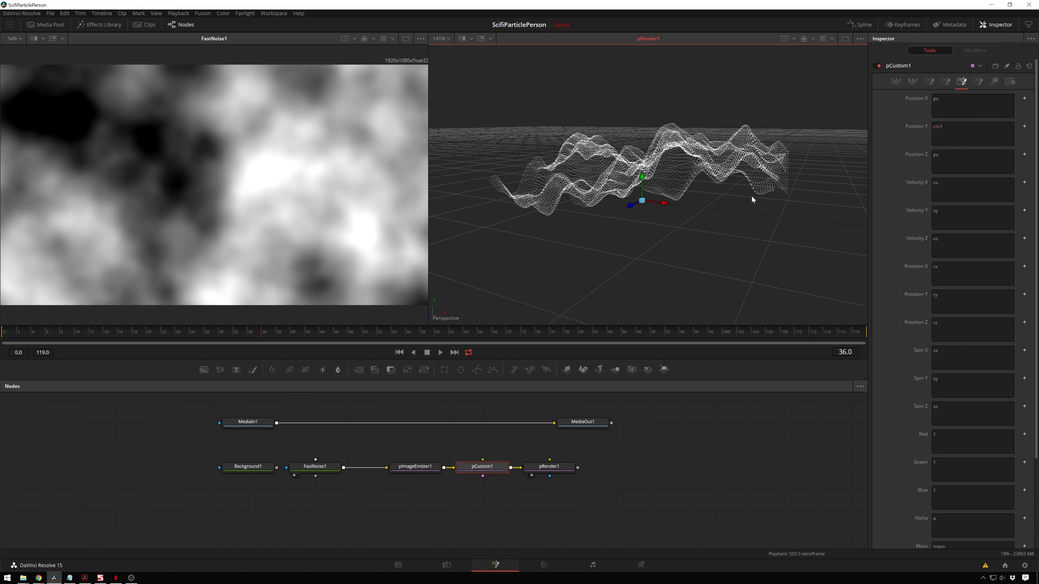
pyautogui.moveTo(753, 197); pyautogui.dragTo(730, 210)
pyautogui.moveTo(260, 337); pyautogui.dragTo(169, 348)
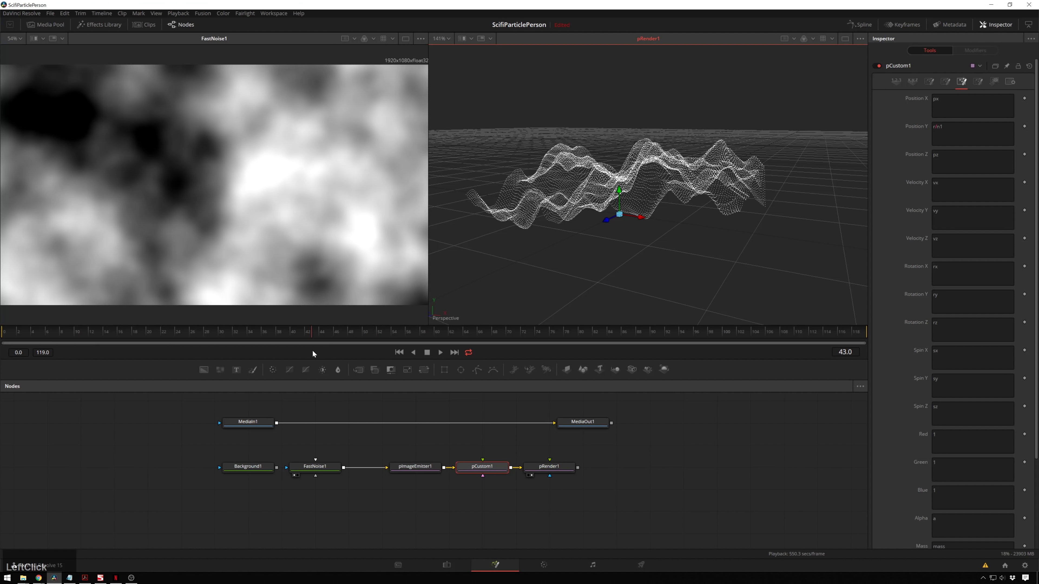
pyautogui.click(315, 466)
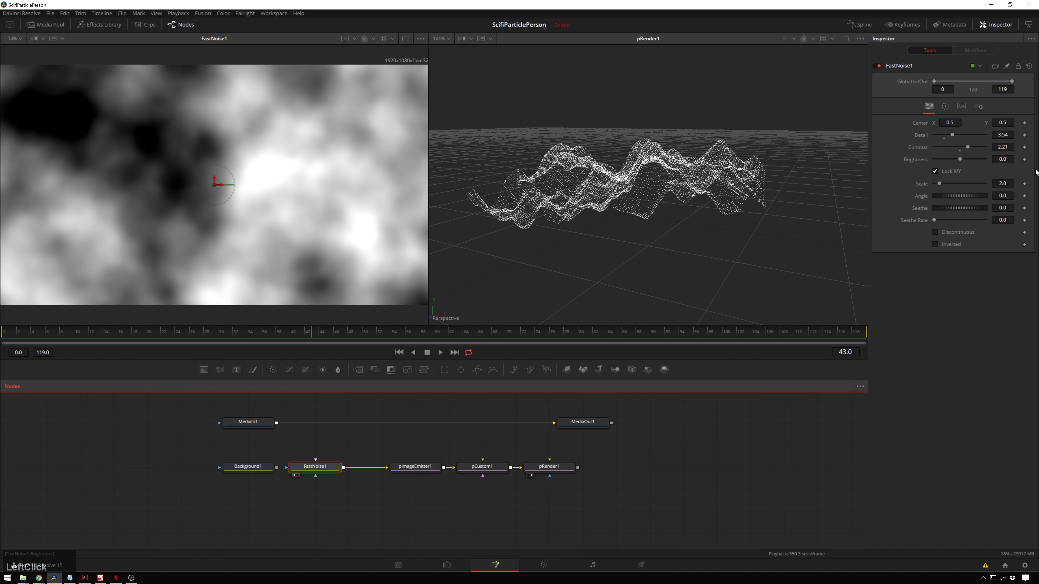
pyautogui.moveTo(935, 221); pyautogui.dragTo(936, 221)
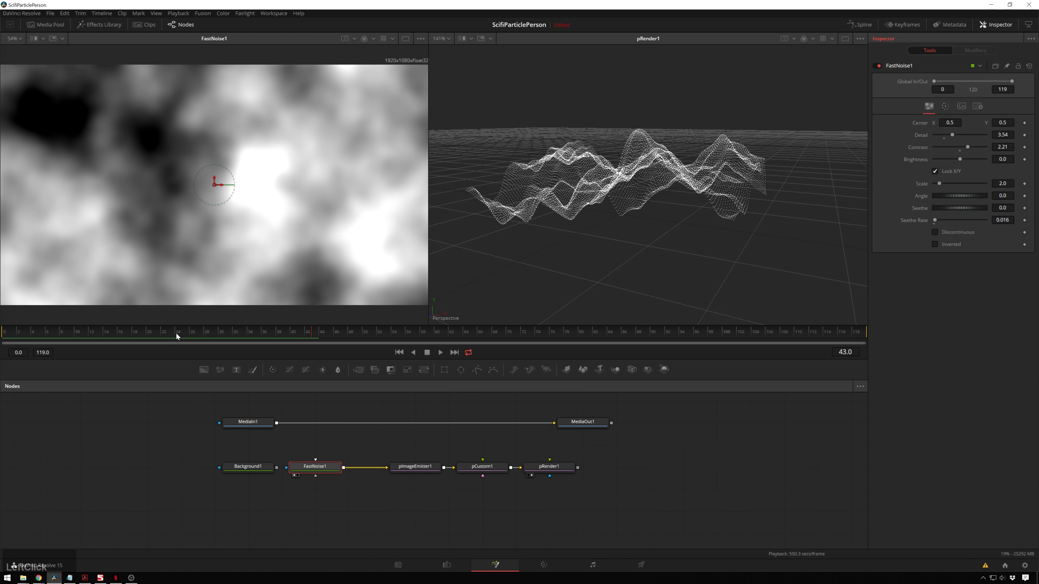
# Play back the animated noise and examine the moving particle surface up close
pyautogui.moveTo(208, 336); pyautogui.dragTo(26, 339)
pyautogui.press('space')
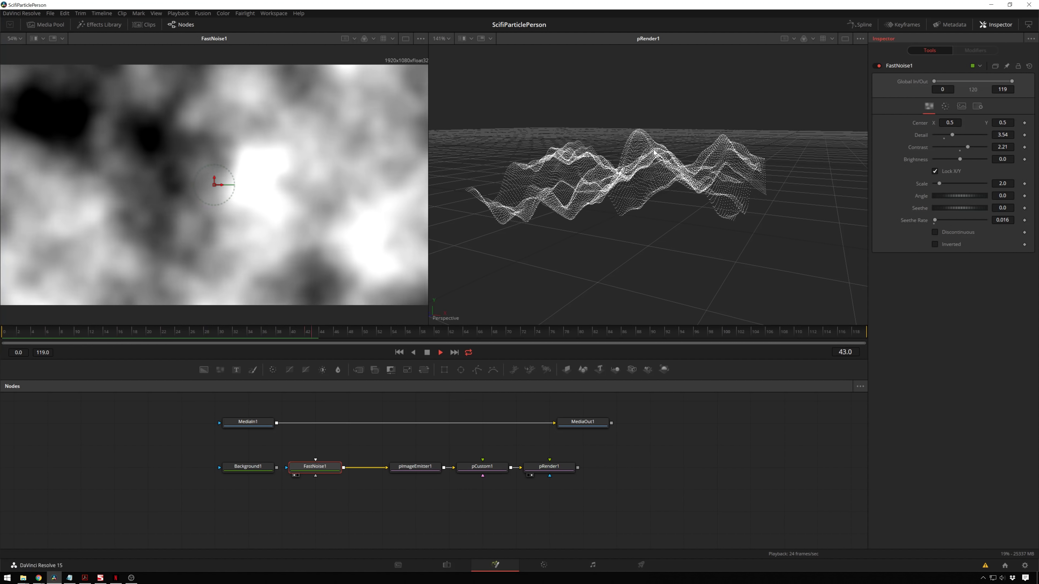
pyautogui.press('space')
pyautogui.scroll(2, 667, 177)
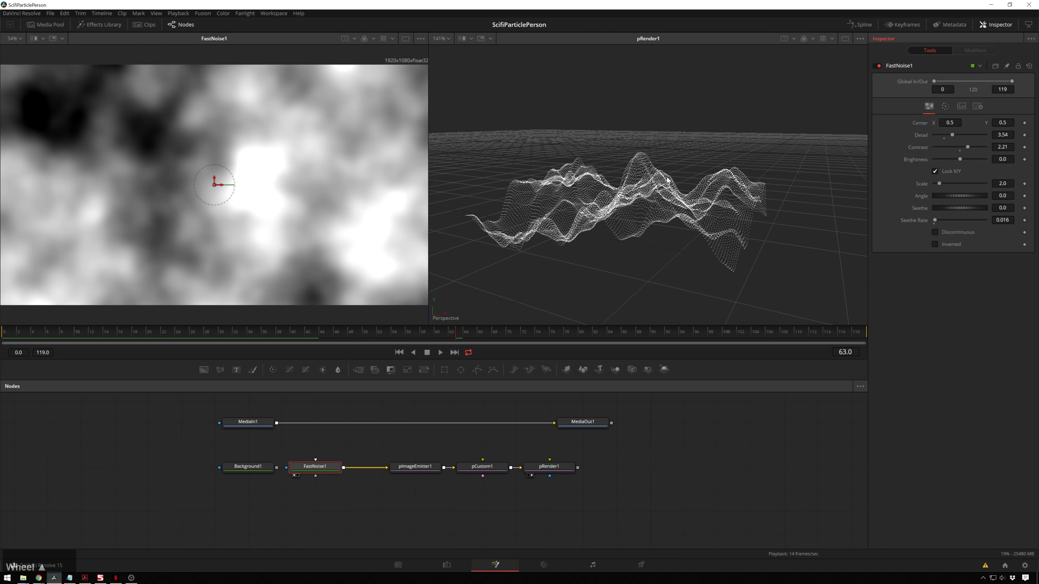
pyautogui.scroll(4, 633, 194)
pyautogui.scroll(-2, 633, 194)
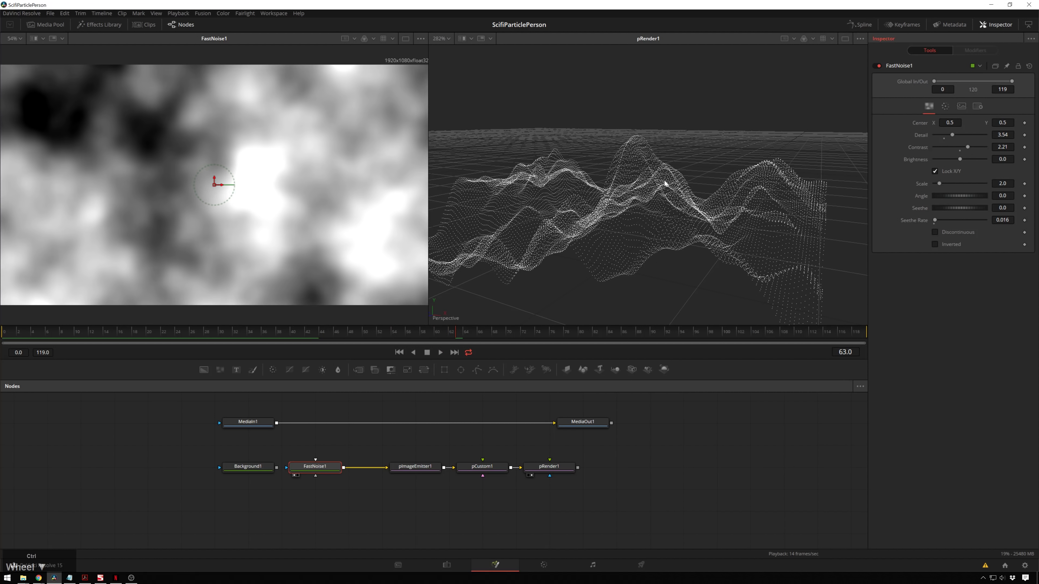
# Change pImageEmitter1's particle style from Point to NGon
pyautogui.click(421, 466)
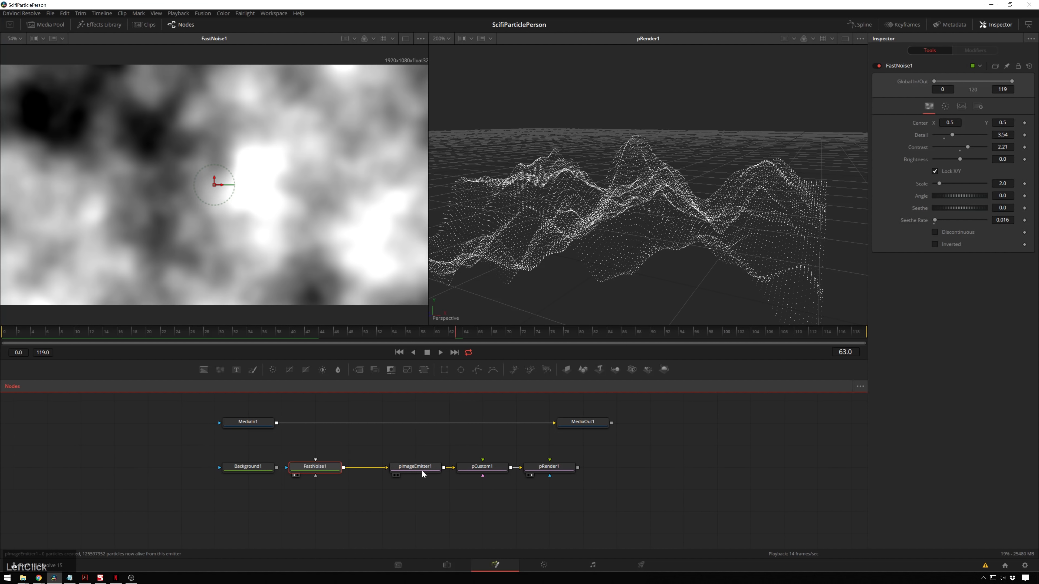
pyautogui.click(960, 82)
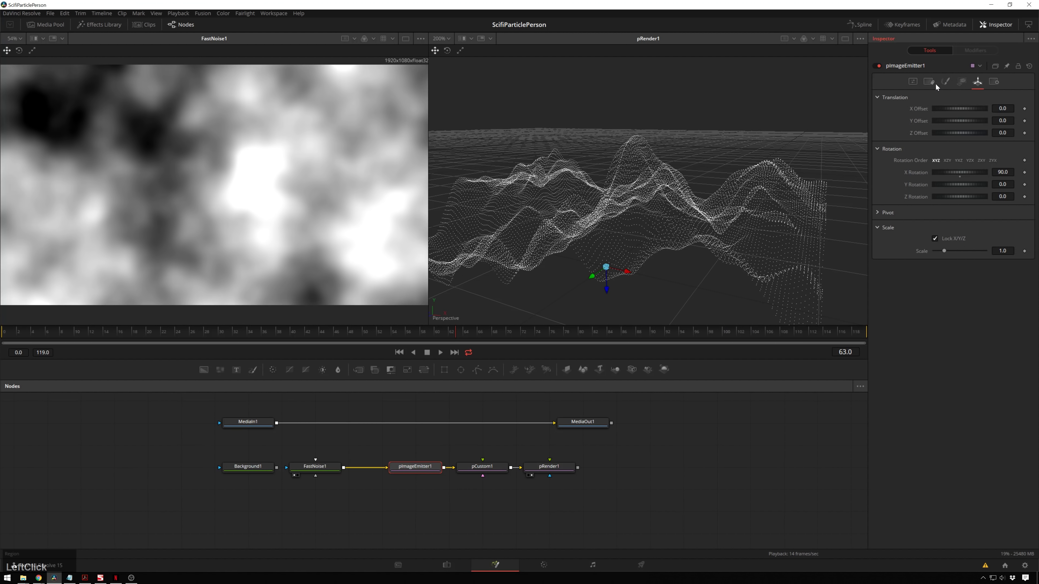
pyautogui.click(948, 80)
pyautogui.click(941, 98)
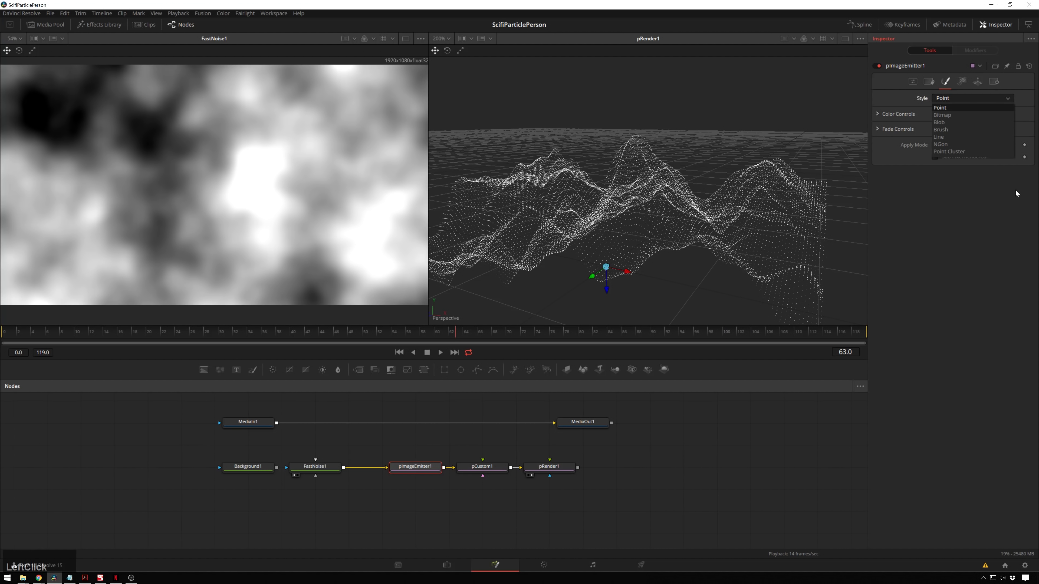
pyautogui.click(950, 144)
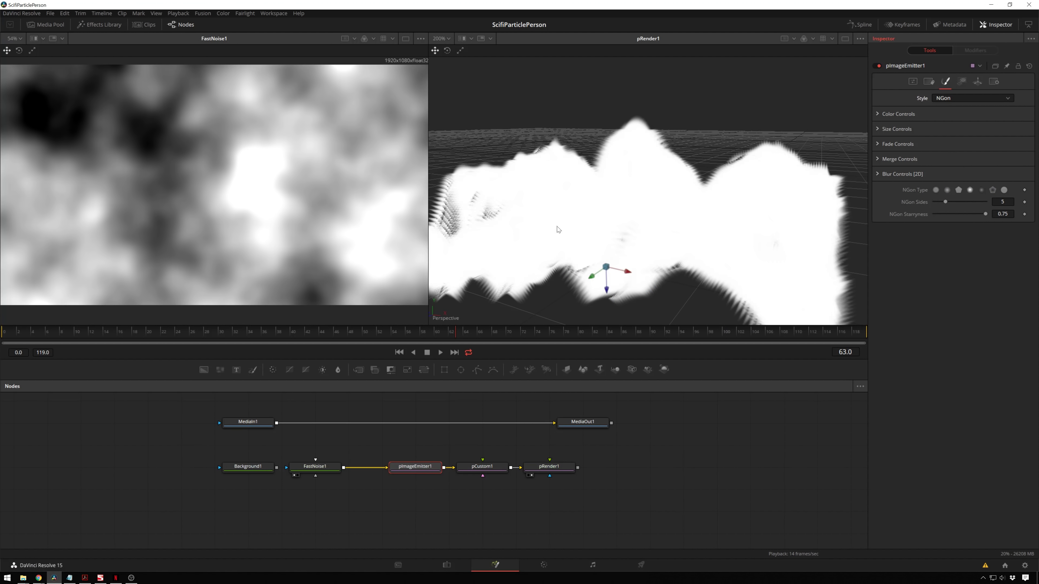
# Choose the solid polygon NGon type for the particles and set NGon Sides to 3
pyautogui.click(958, 190)
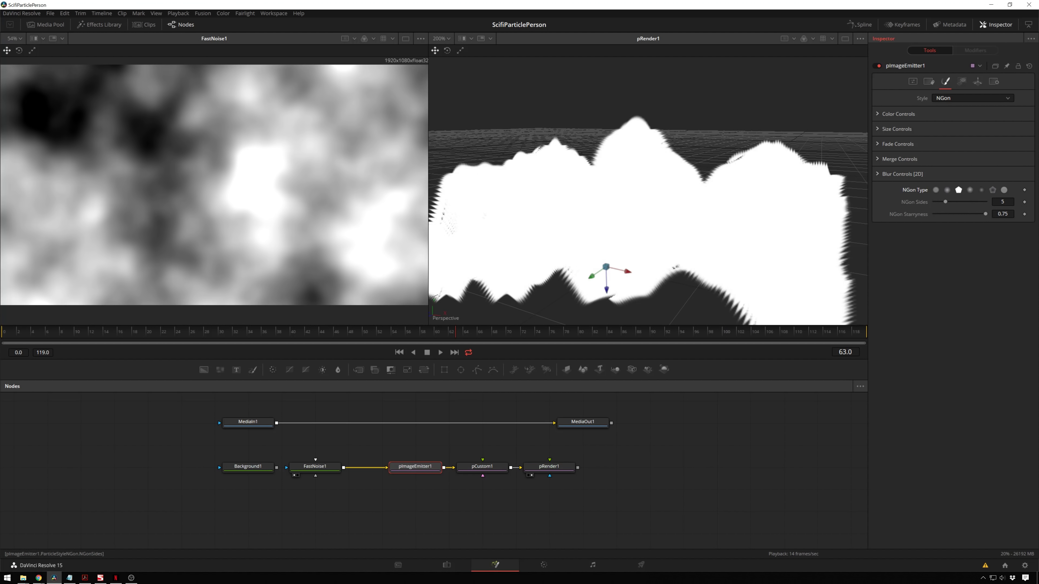
pyautogui.click(1002, 201)
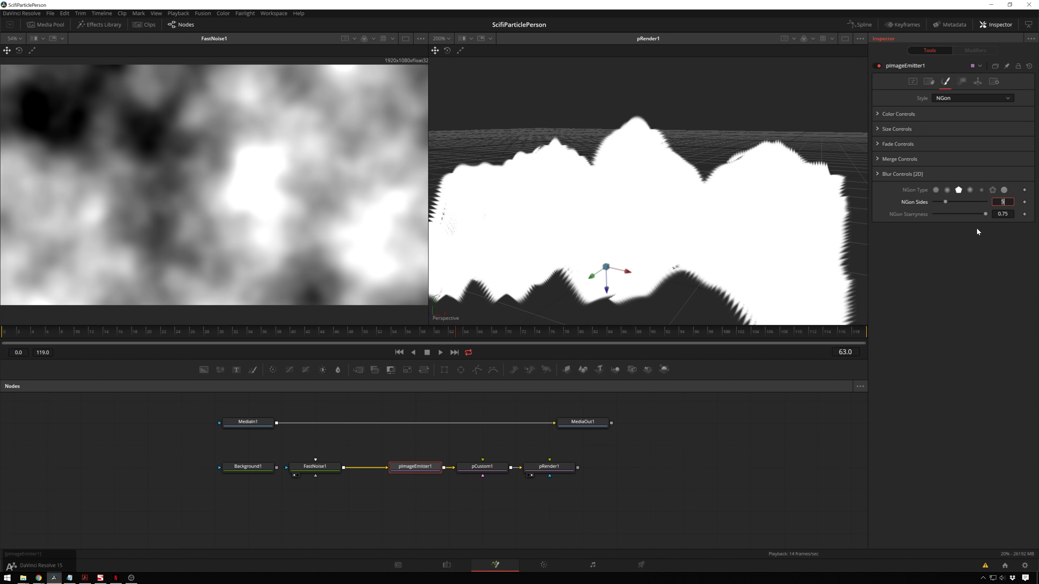
pyautogui.write('3')
pyautogui.press('KP_Enter')
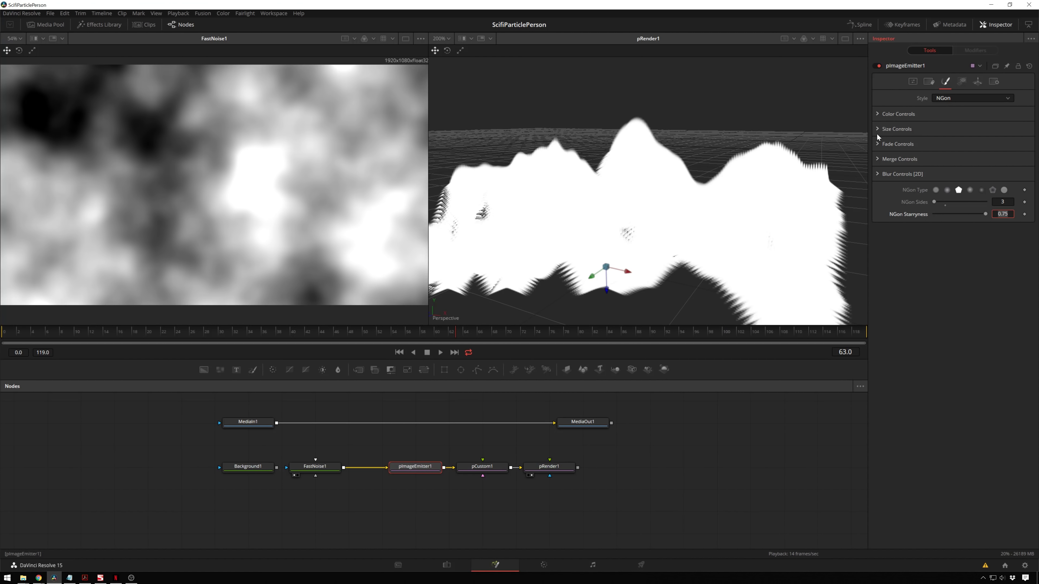
# Shrink the triangle particles to a Size of 0.0079 with a Size Variance of 0.0039 and inspect the surface
pyautogui.click(876, 131)
pyautogui.moveTo(946, 140)
pyautogui.mouseDown()
pyautogui.moveTo(933, 140)
pyautogui.moveTo(934, 152)
pyautogui.mouseUp()
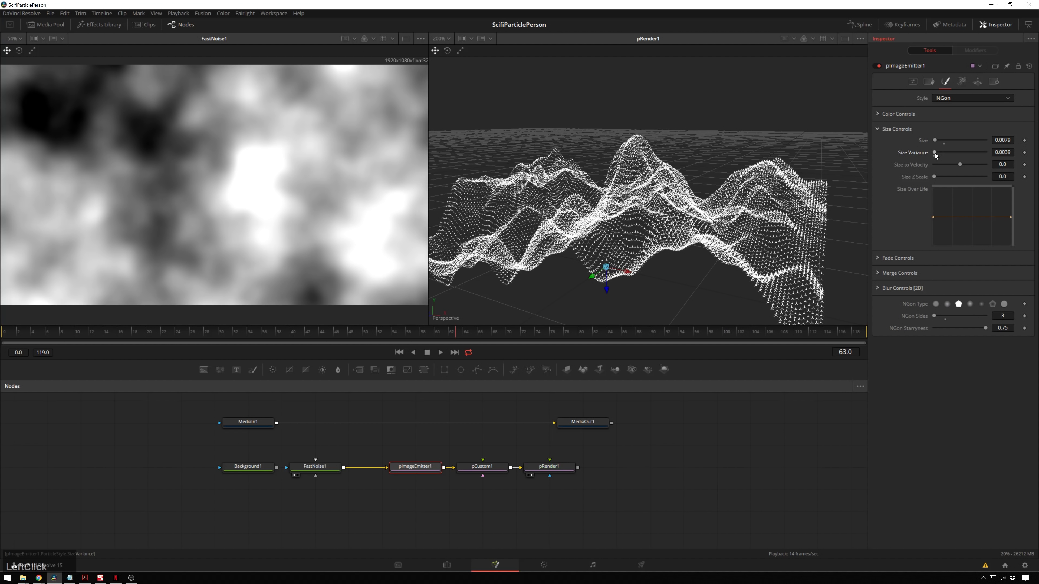
pyautogui.scroll(1, 723, 163)
pyautogui.moveTo(723, 163); pyautogui.dragTo(962, 130)
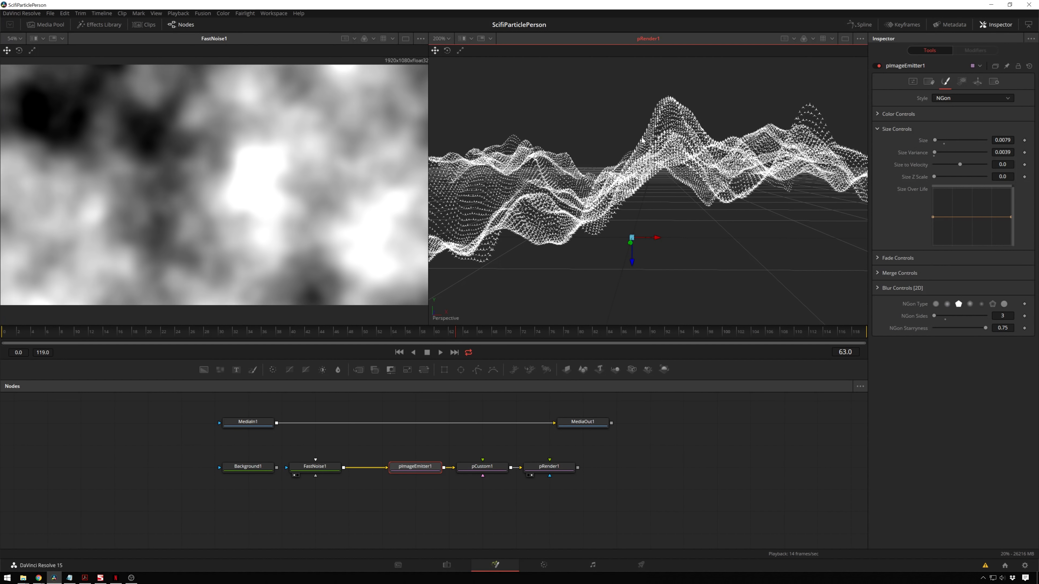
pyautogui.keyDown('ctrl'); pyautogui.scroll(-2, 702, 151); pyautogui.keyUp('ctrl')
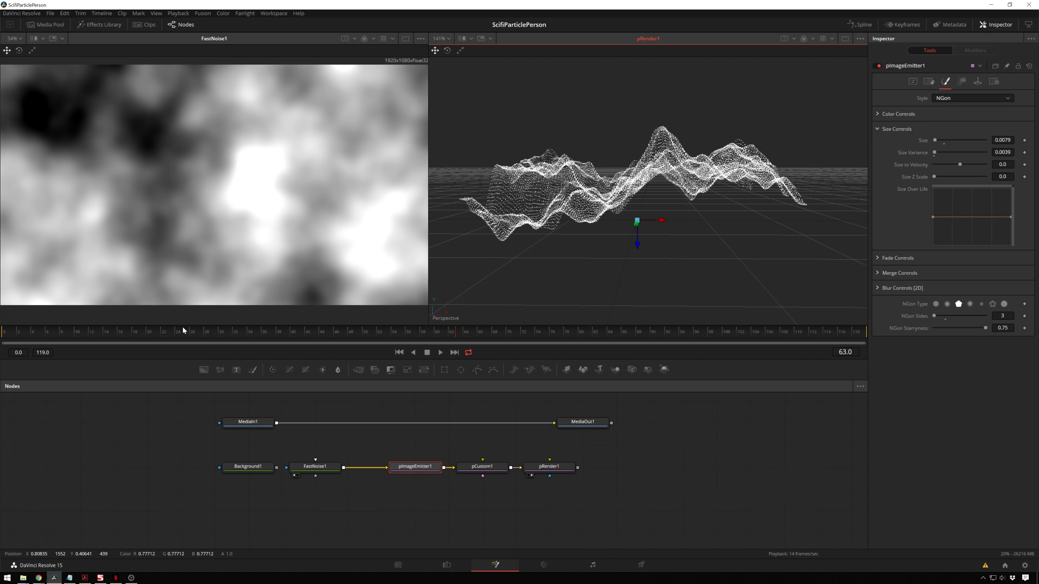
# Add a Merge 3D node after pRender1
pyautogui.click(559, 469)
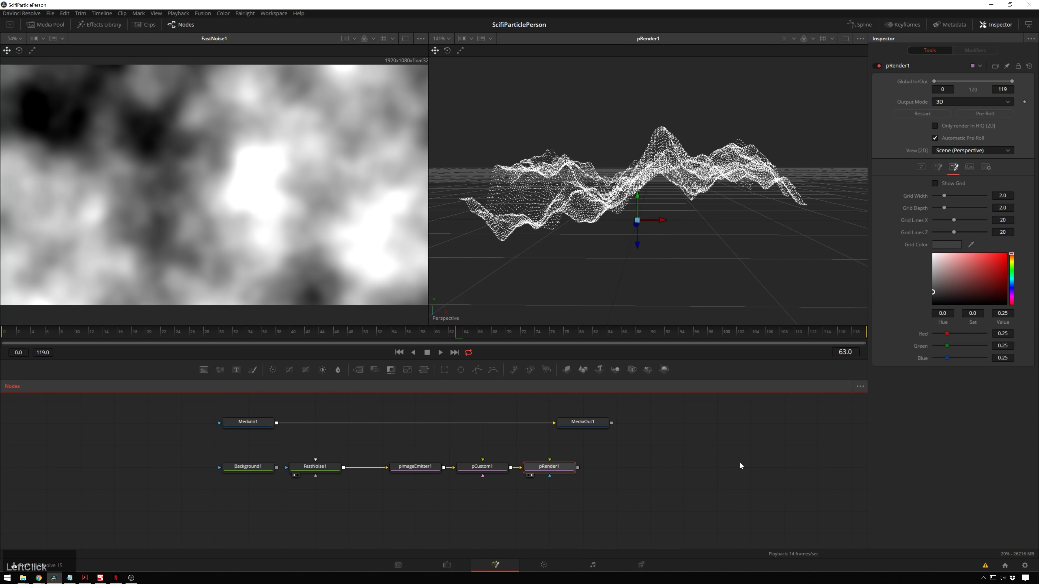
pyautogui.hotkey('shift', 'space')
pyautogui.write('merge')
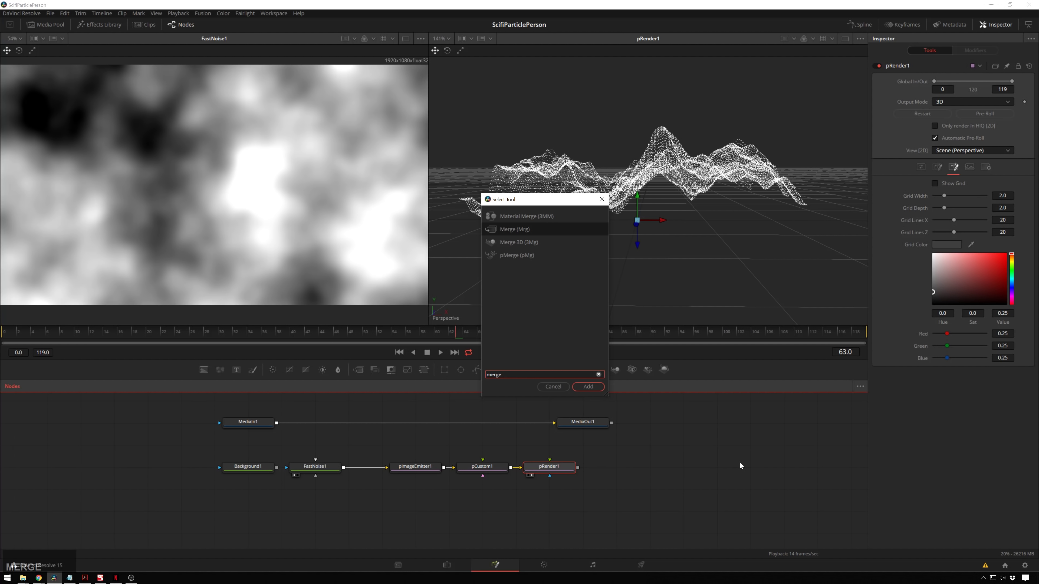
pyautogui.press('Down')
pyautogui.press('Return')
# Connect a Camera 3D node to Merge3D1 and show the merged scene in the 3D viewer
pyautogui.write('camera')
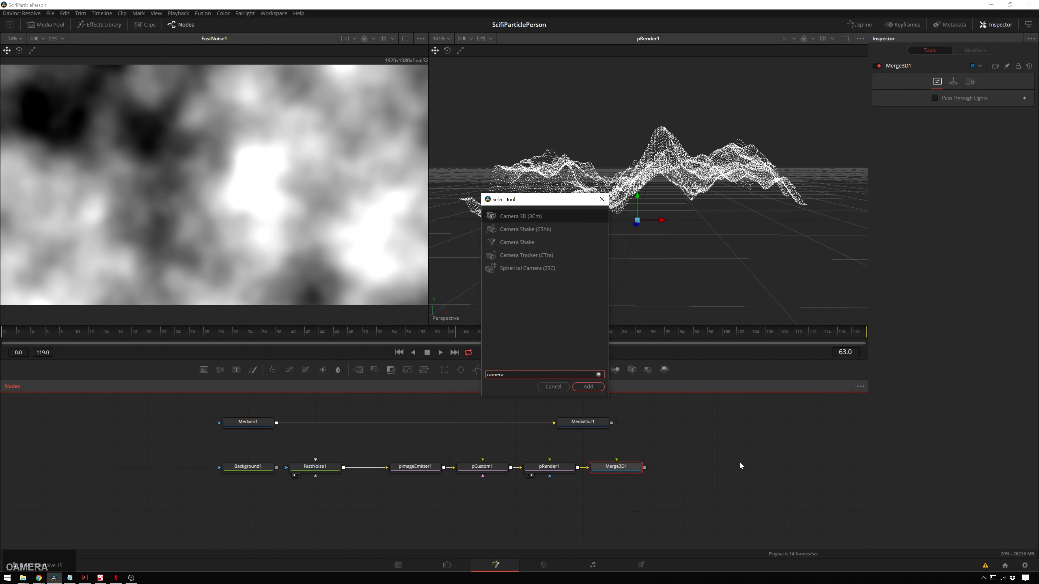
pyautogui.press('Return')
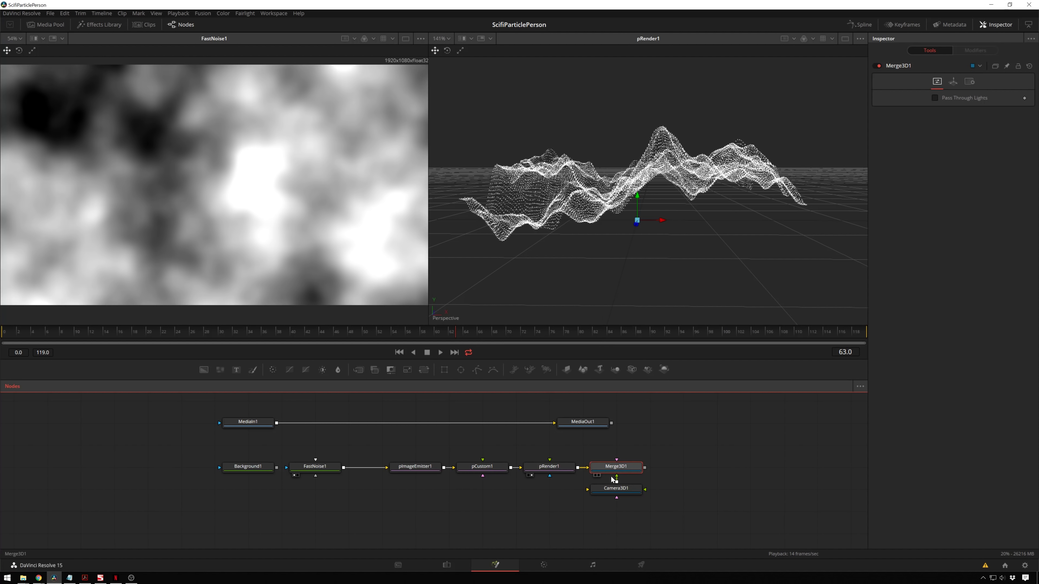
pyautogui.press('2')
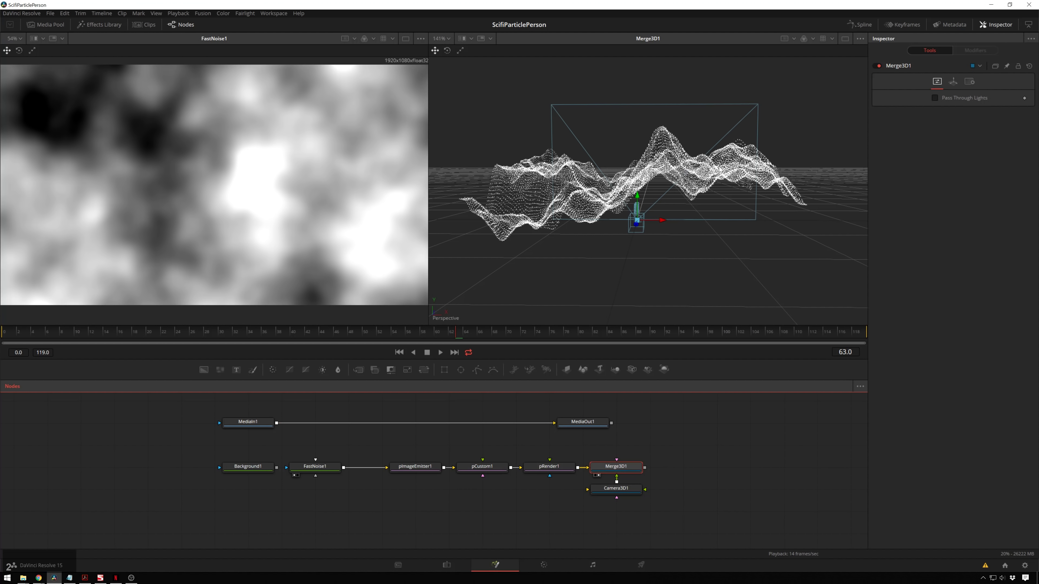
# Undo the accidental Merge3D1 move and pull Camera3D1 back along its Z axis, well away from the particle surface
pyautogui.moveTo(766, 209); pyautogui.dragTo(639, 260)
pyautogui.moveTo(587, 224); pyautogui.dragTo(493, 297)
pyautogui.hotkey('ctrl', 'z')
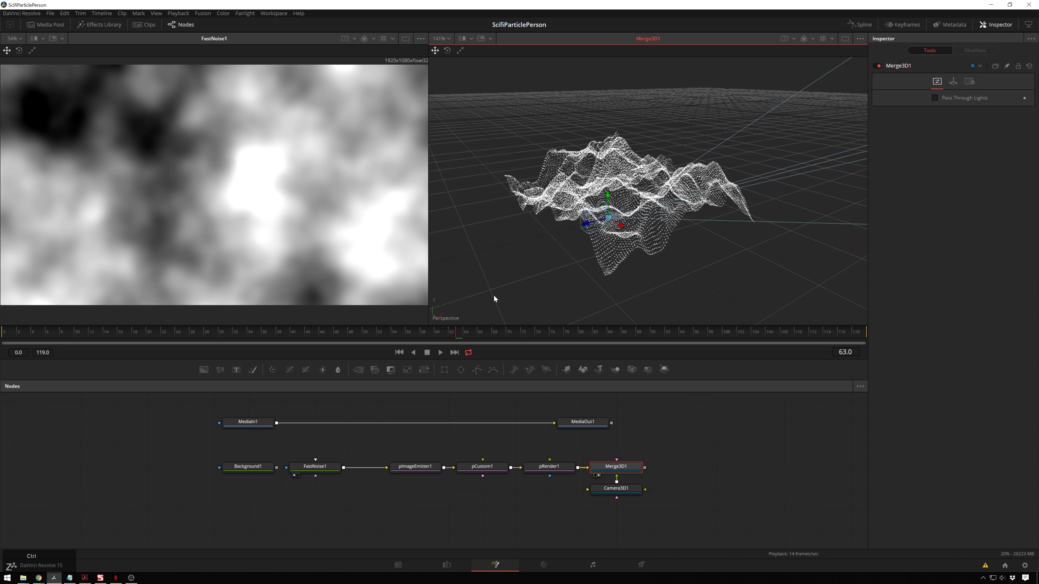
pyautogui.click(619, 488)
pyautogui.moveTo(587, 225); pyautogui.dragTo(429, 268)
pyautogui.scroll(-3, 551, 227)
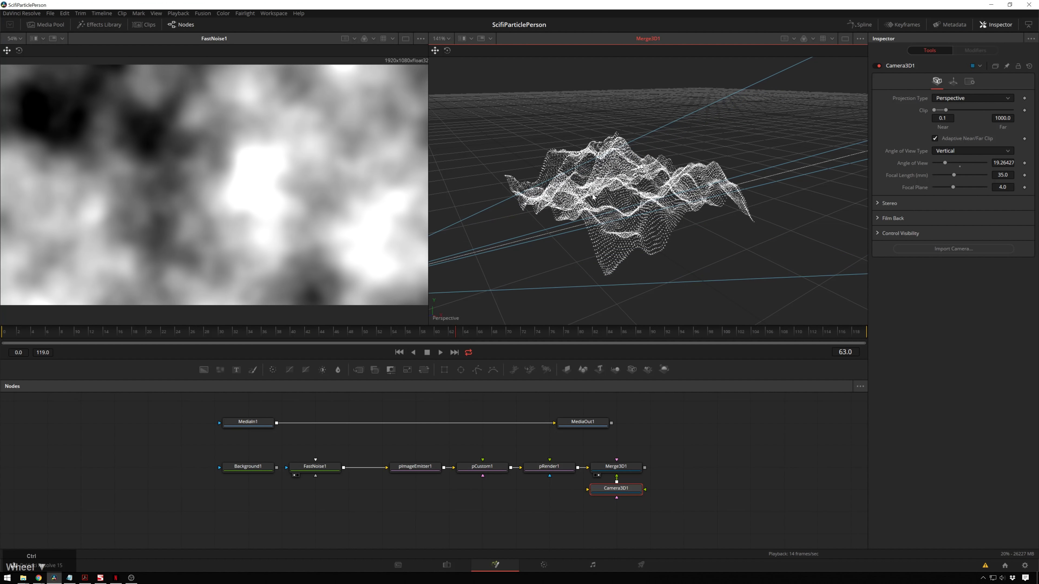
pyautogui.moveTo(536, 221); pyautogui.dragTo(494, 230)
# Add a Renderer 3D node after Merge3D1 and display its output in place of the noise image
pyautogui.click(627, 471)
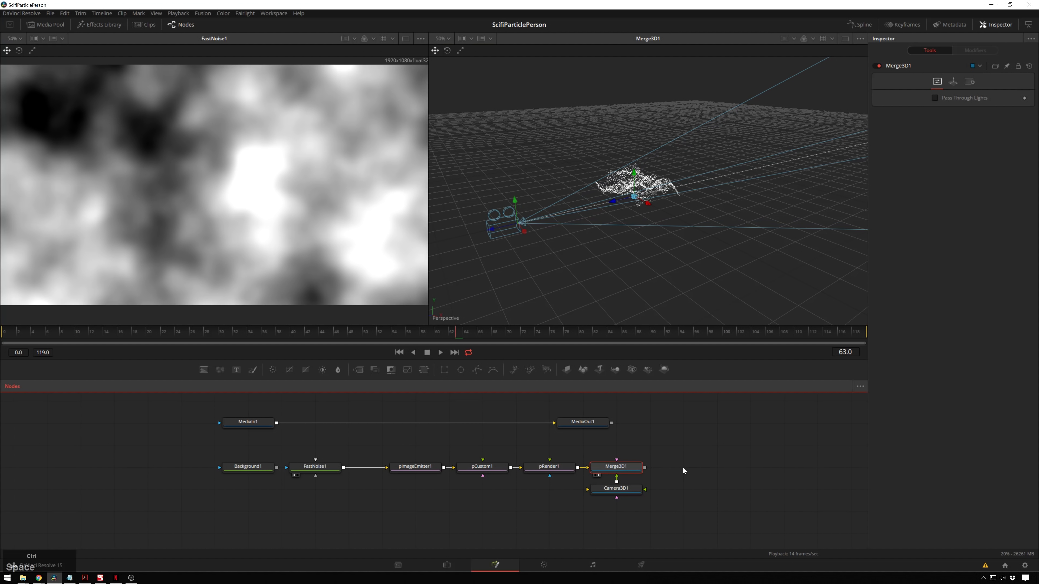
pyautogui.hotkey('shift', 'space')
pyautogui.write('rend')
pyautogui.press('Return')
pyautogui.press('1')
pyautogui.scroll(-2, 226, 129)
pyautogui.middleClick(227, 130)
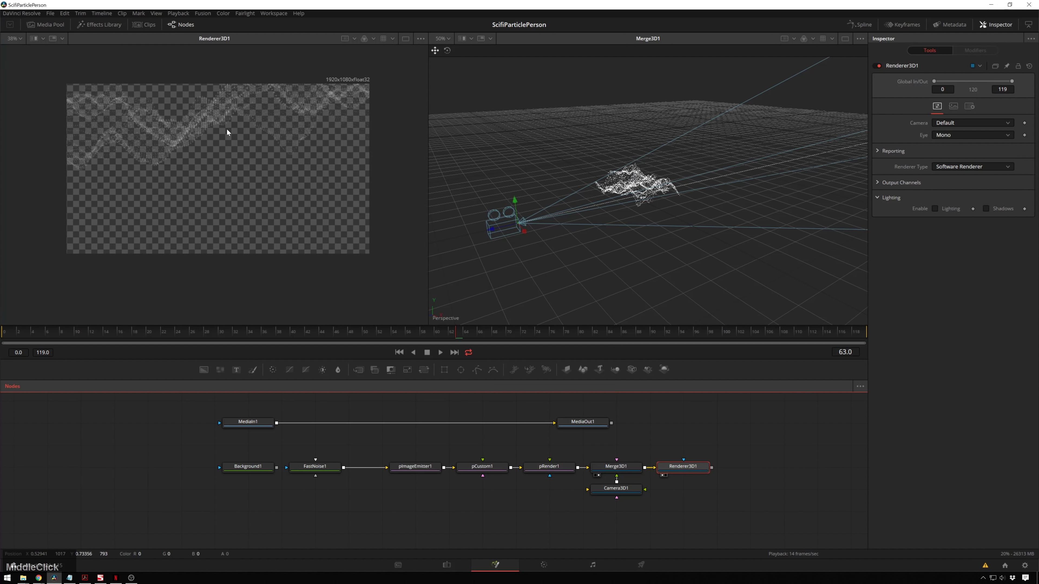
# Raise the camera and move it slightly farther back to frame the particle surface in the rendered image
pyautogui.moveTo(514, 202); pyautogui.dragTo(515, 186)
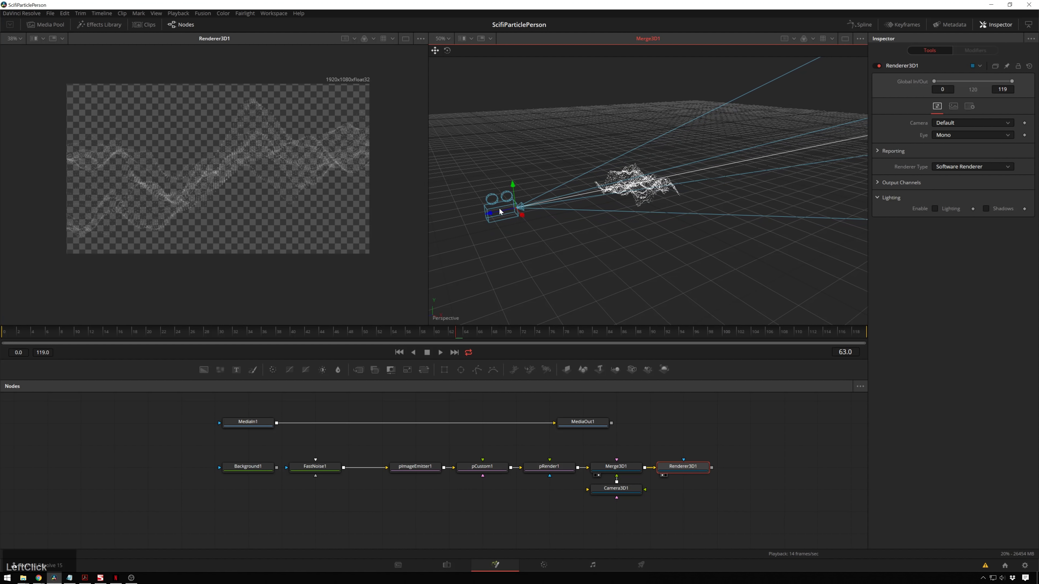
pyautogui.moveTo(488, 212); pyautogui.dragTo(475, 216)
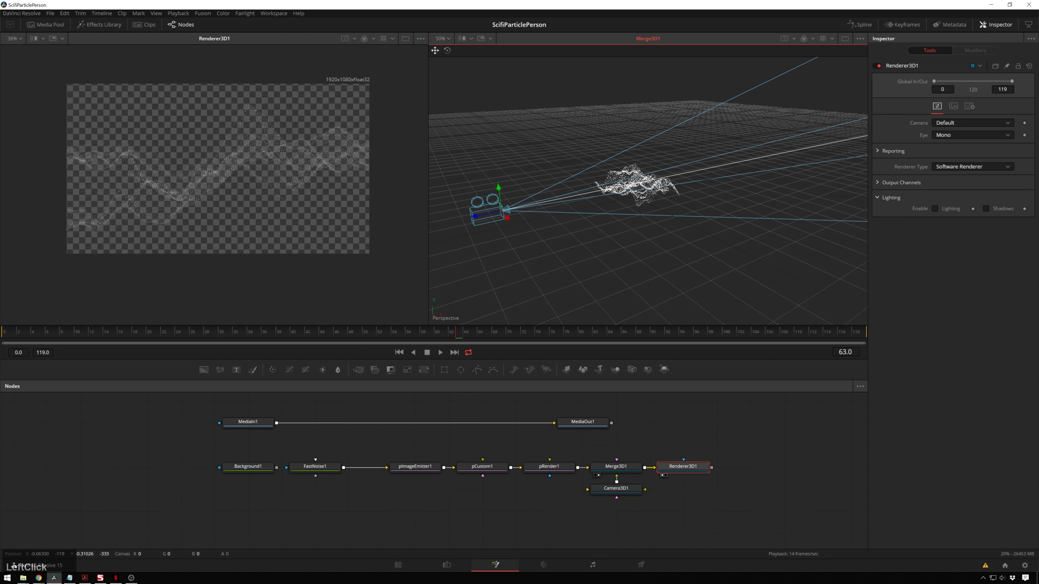
# Keyframe Camera3D1's Z Offset at frame 0, and move the camera toward the surface to a Z Offset of about 1.243 at frame 119
pyautogui.click(399, 352)
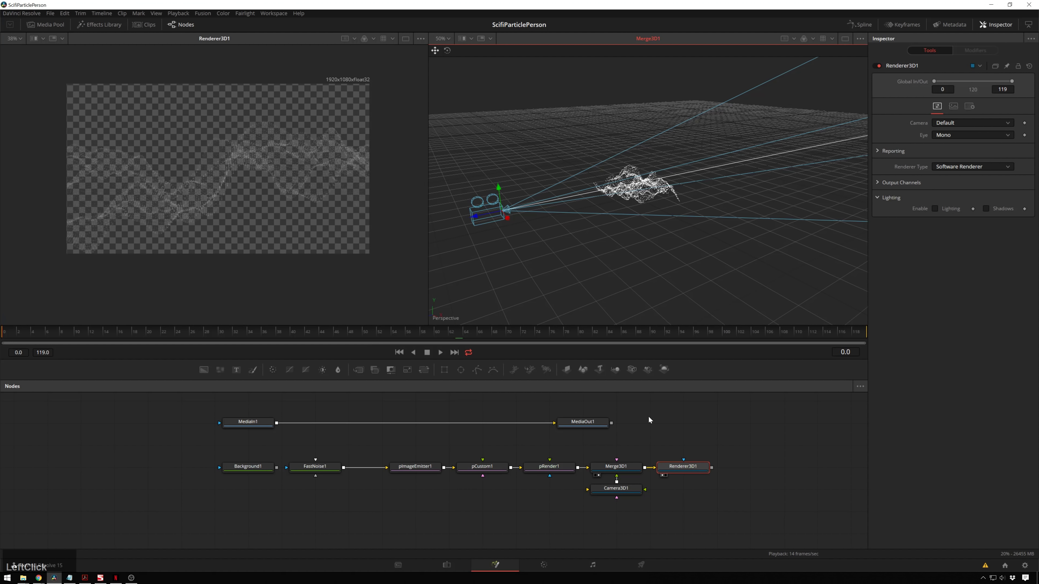
pyautogui.click(618, 489)
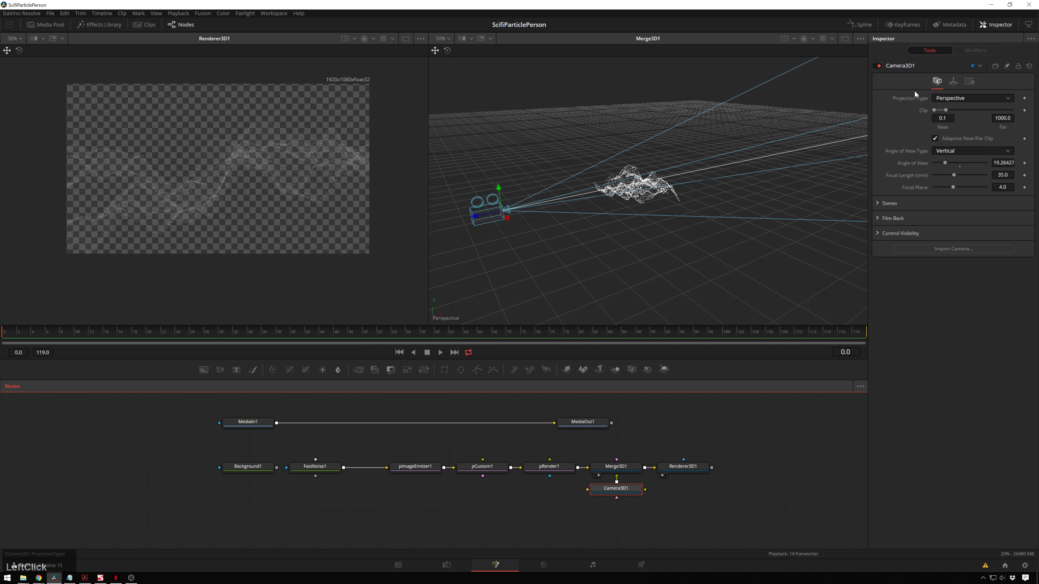
pyautogui.click(953, 81)
pyautogui.click(1024, 133)
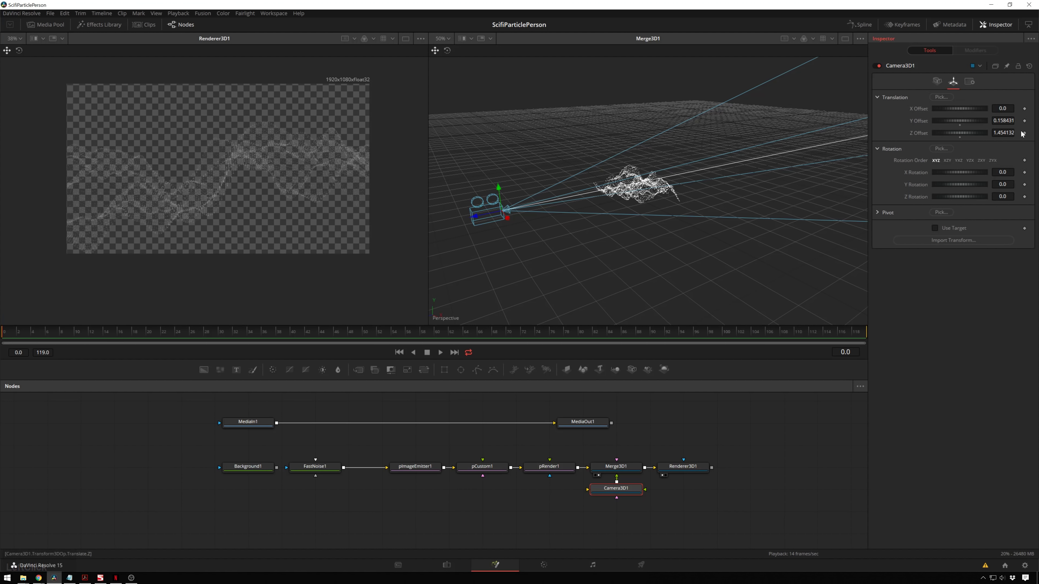
pyautogui.moveTo(849, 333); pyautogui.dragTo(880, 326)
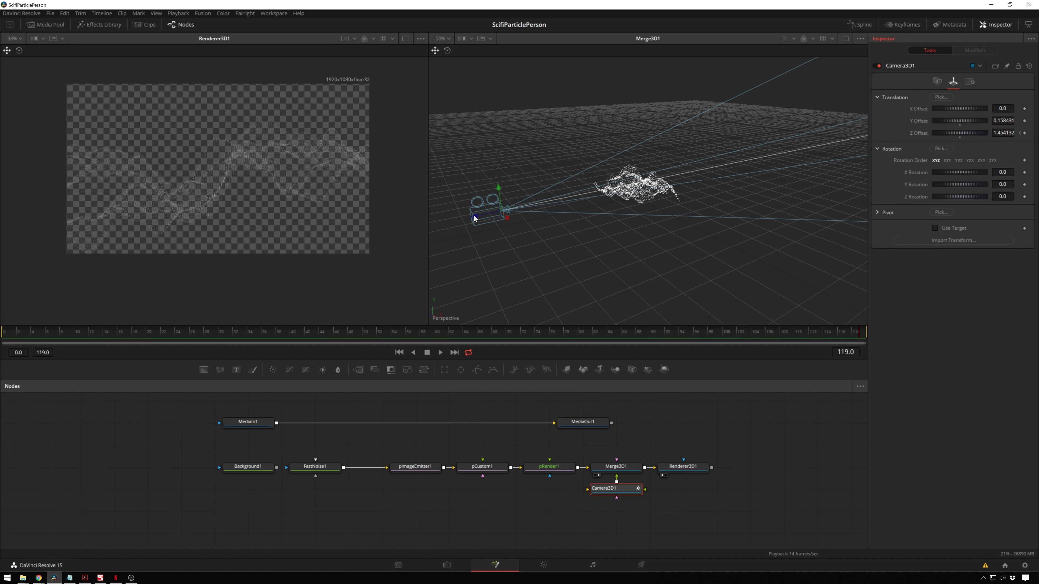
pyautogui.moveTo(476, 216); pyautogui.dragTo(502, 211)
# Set the particle Lifespan of pImageEmitter1 to 1000
pyautogui.click(430, 466)
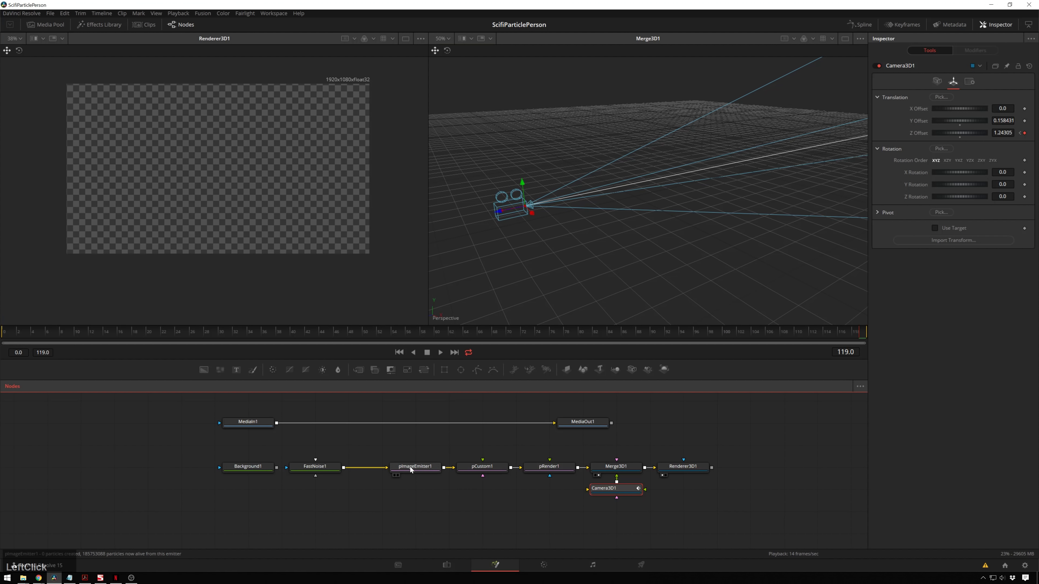
pyautogui.click(913, 81)
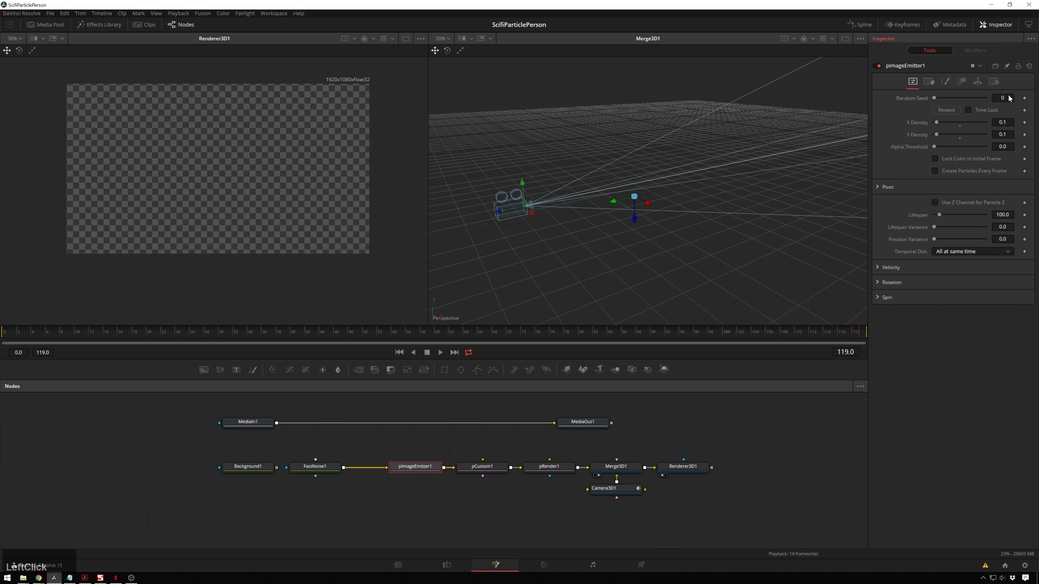
pyautogui.click(1000, 215)
pyautogui.write('0')
pyautogui.moveTo(711, 467); pyautogui.dragTo(710, 467)
pyautogui.click(769, 412)
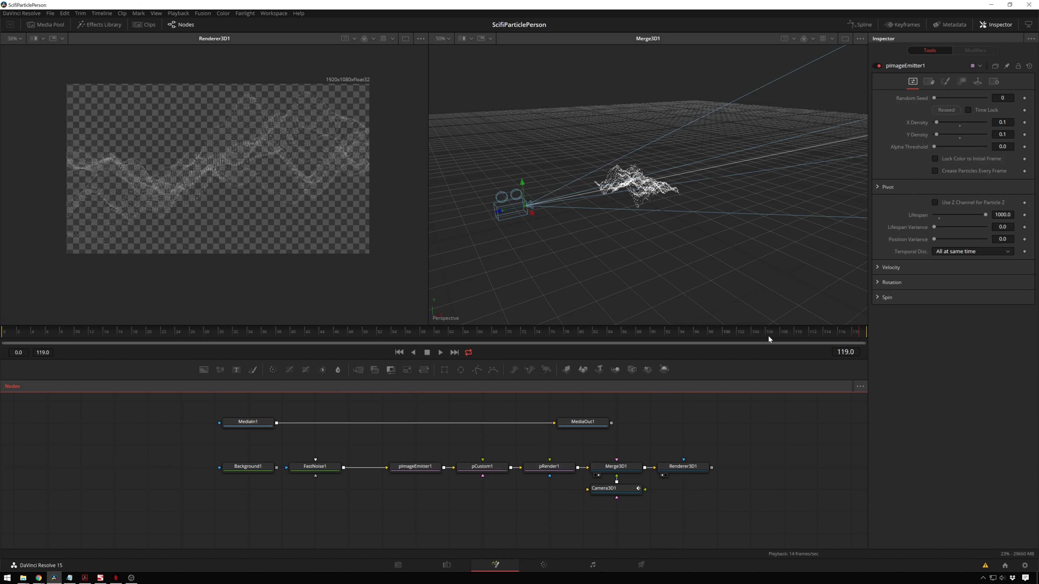
# Scrub through the camera move to frame 95 and switch Renderer3D1 to the OpenGL Renderer
pyautogui.click(847, 335)
pyautogui.moveTo(676, 337); pyautogui.dragTo(544, 334)
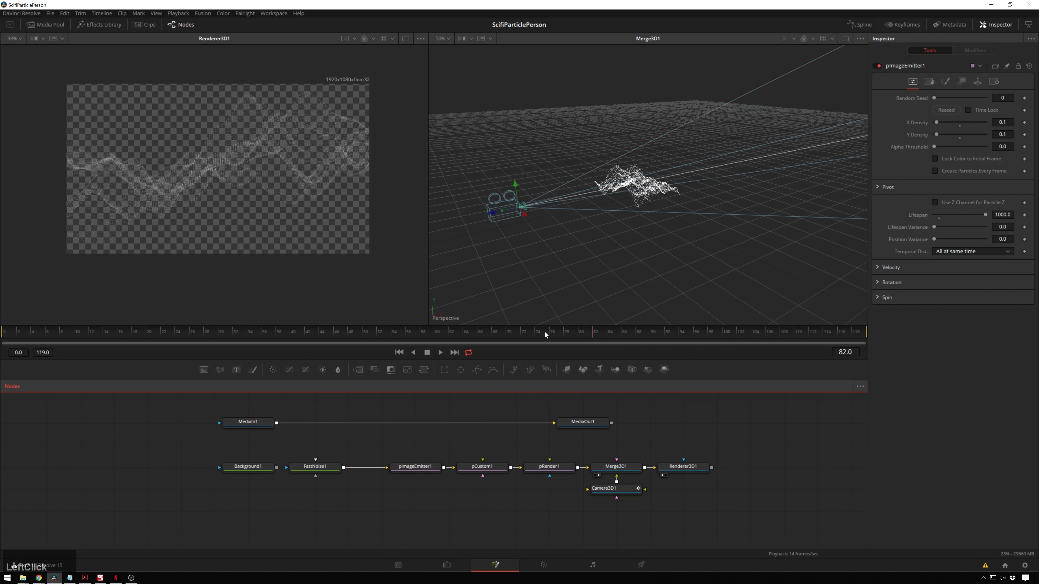
pyautogui.moveTo(363, 333); pyautogui.dragTo(725, 340)
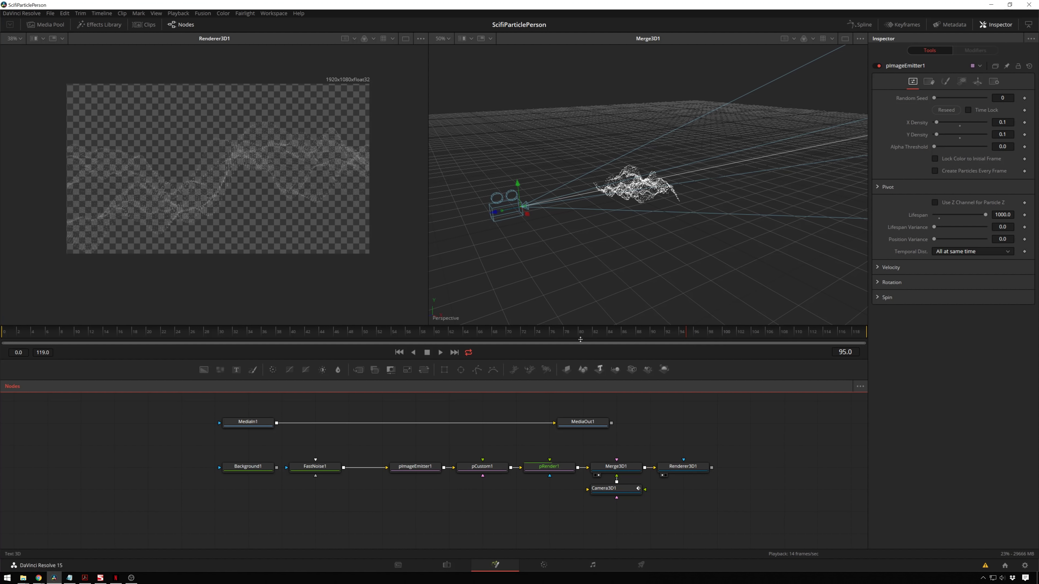
pyautogui.scroll(1, 284, 198)
pyautogui.moveTo(291, 166); pyautogui.dragTo(325, 181)
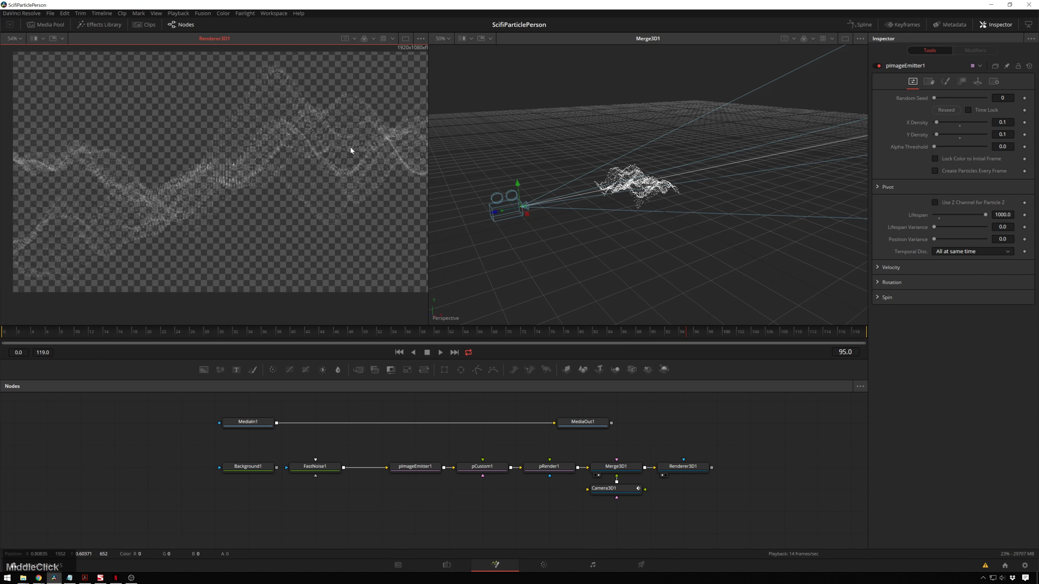
pyautogui.click(700, 469)
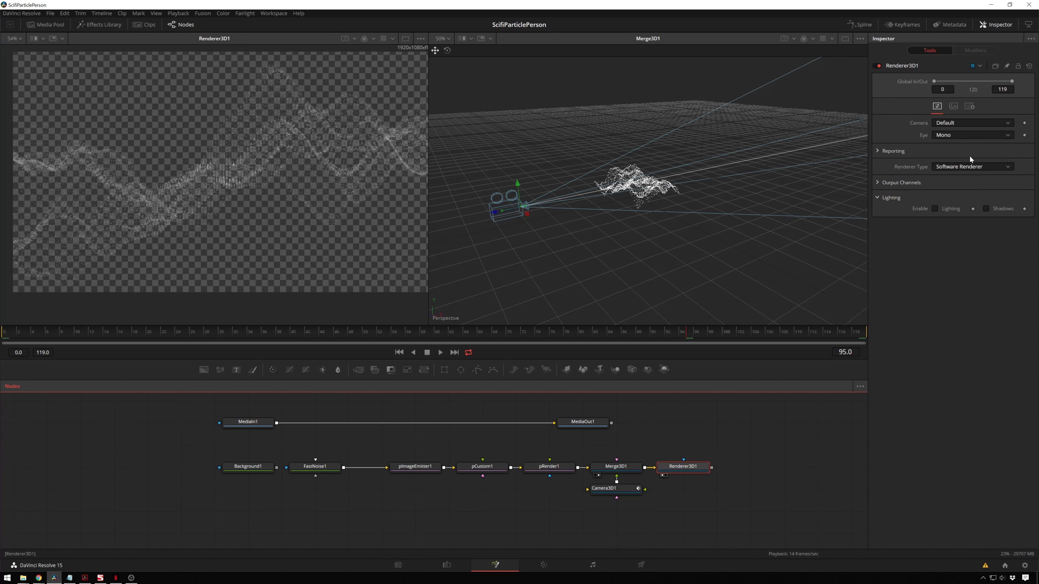
pyautogui.click(975, 167)
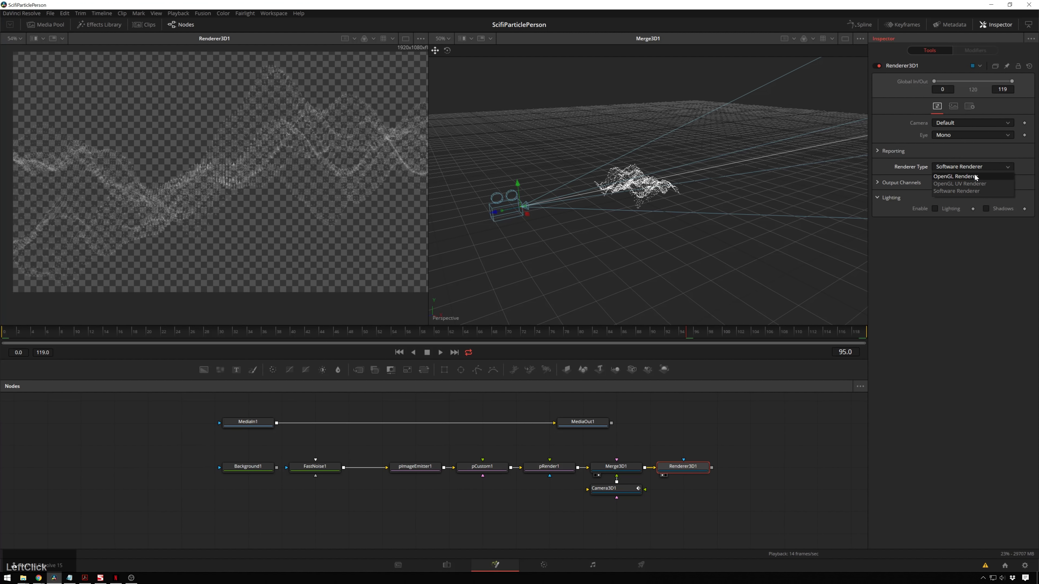
pyautogui.click(975, 176)
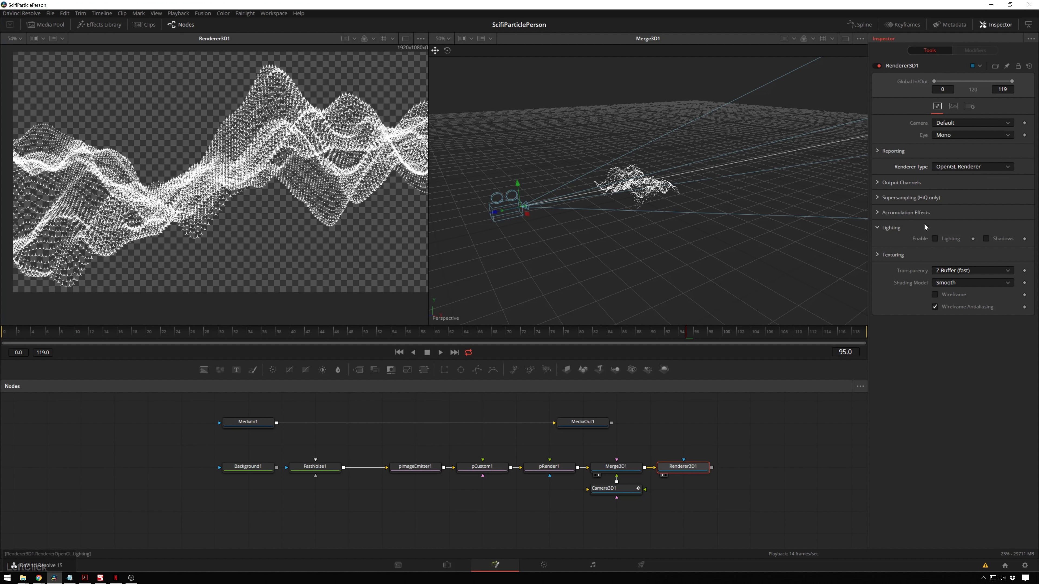
pyautogui.keyDown('ctrl'); pyautogui.scroll(2, 288, 223); pyautogui.keyUp('ctrl')
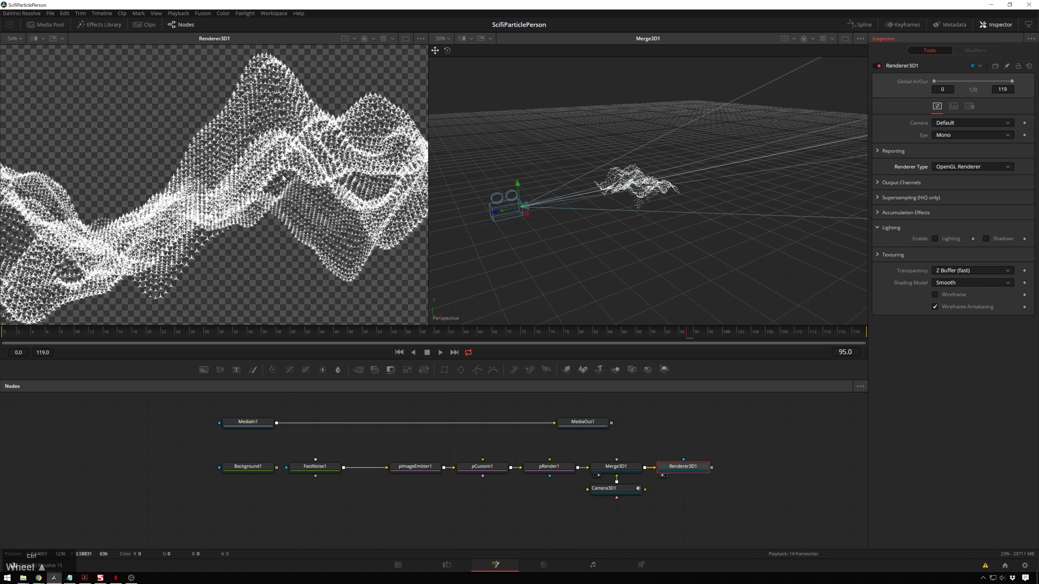
pyautogui.scroll(-2, 313, 150)
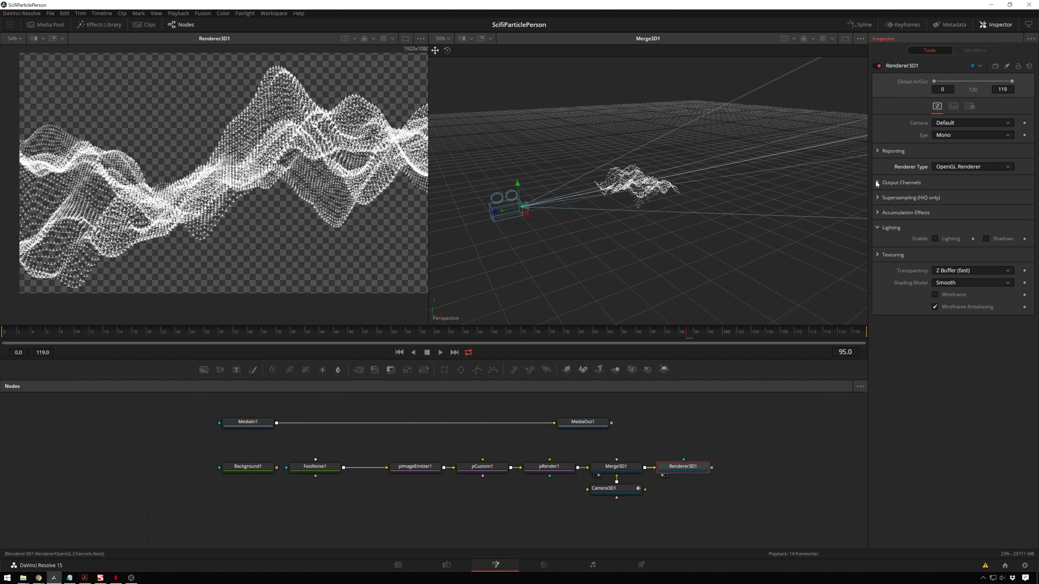
# Enable Accumulation Effects on Renderer3D1 to render with depth of field
pyautogui.click(880, 213)
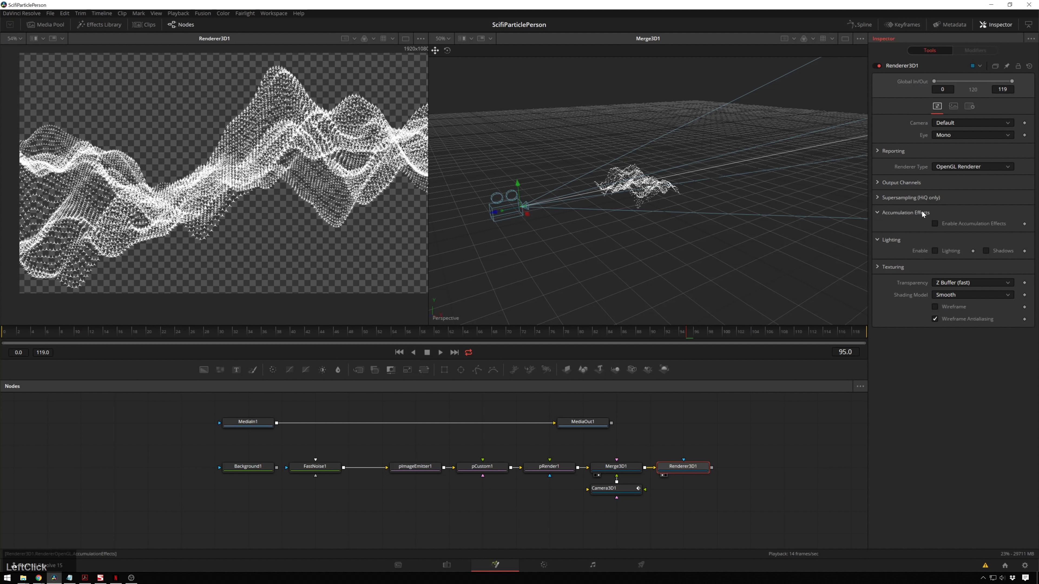
pyautogui.click(934, 222)
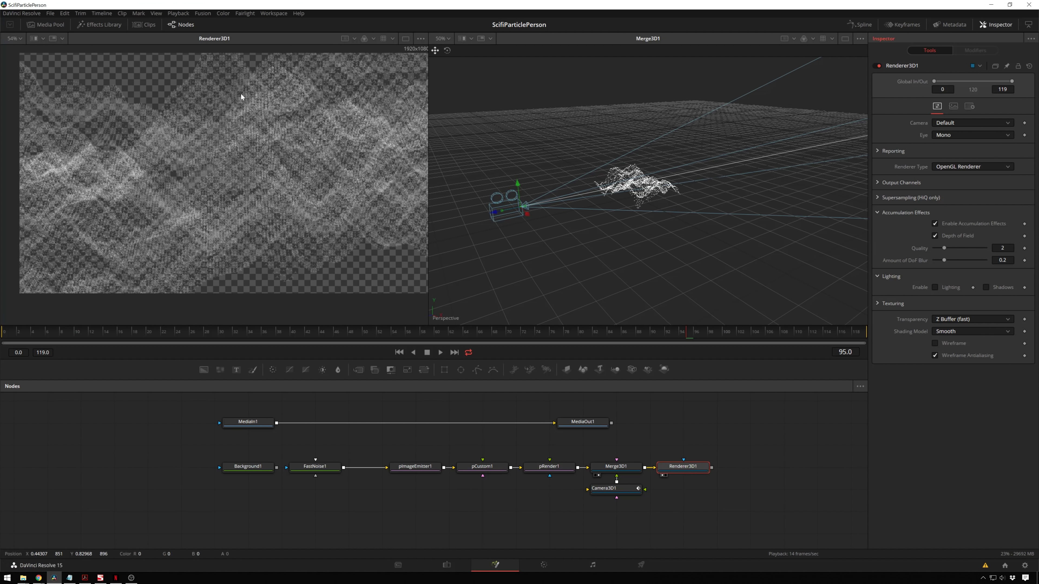
pyautogui.scroll(-2, 298, 126)
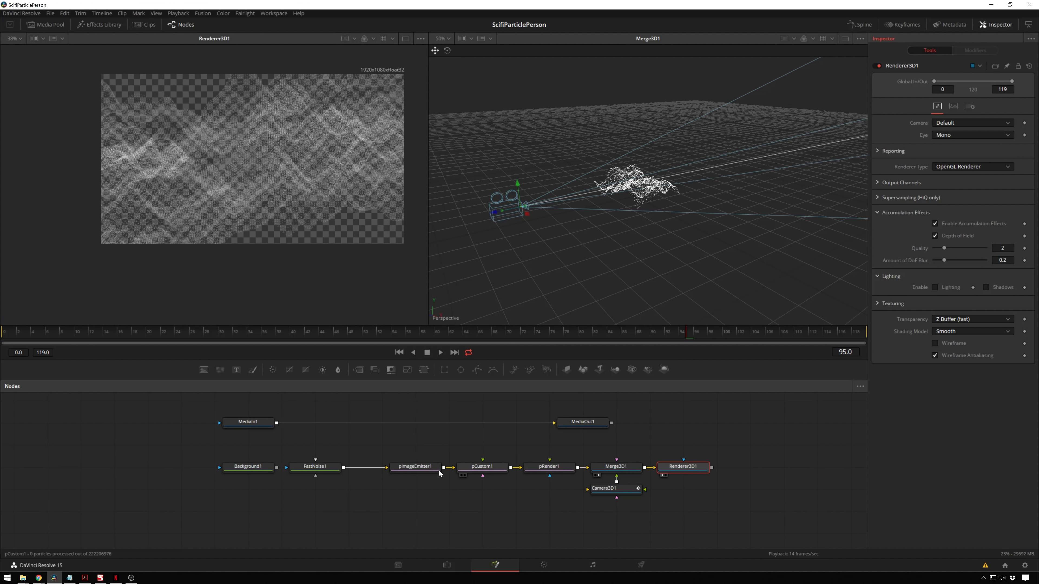
# Reduce Camera3D1's Focal Plane to about 1.248 to bring the particle surface into focus
pyautogui.click(604, 489)
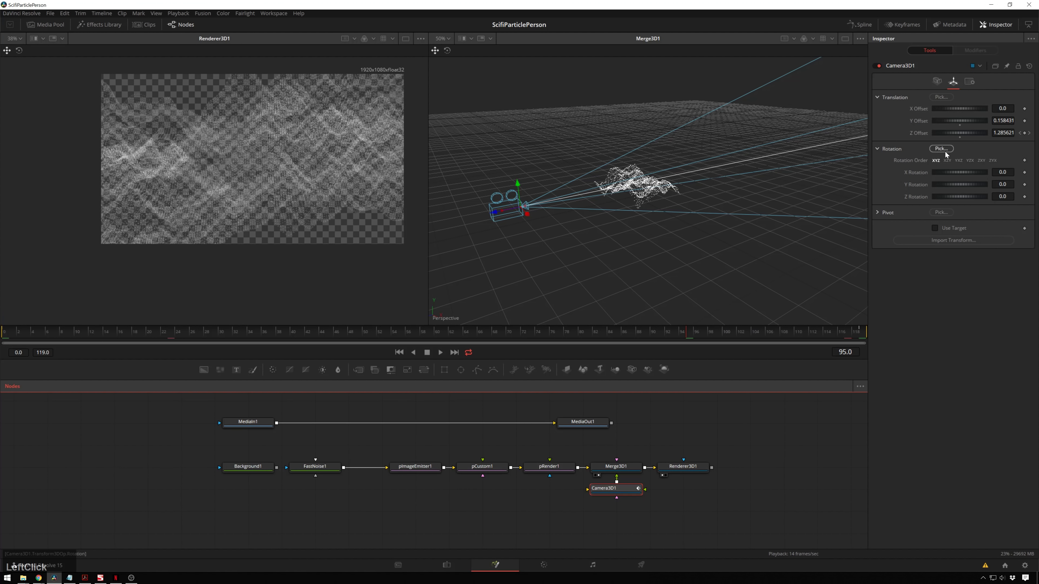
pyautogui.click(936, 81)
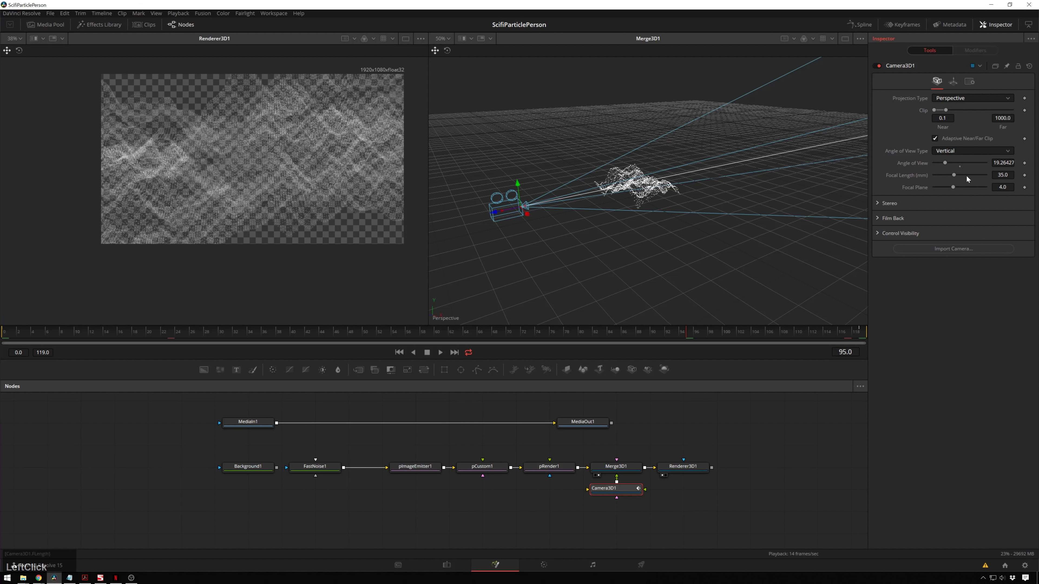
pyautogui.moveTo(955, 187); pyautogui.dragTo(940, 186)
pyautogui.scroll(4, 218, 141)
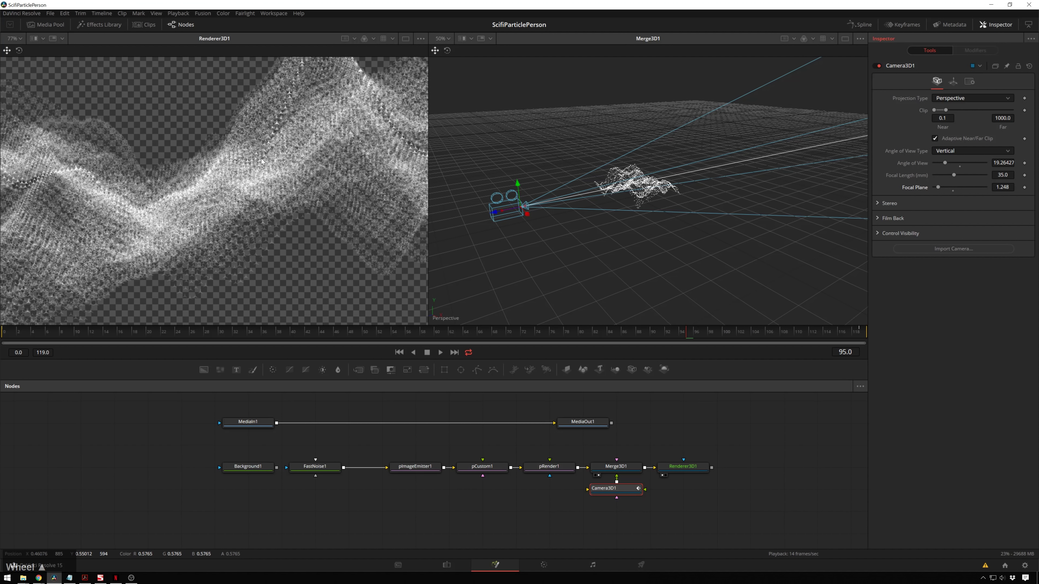
# Set Renderer3D1's Amount of DoF Blur to 0.05
pyautogui.click(698, 470)
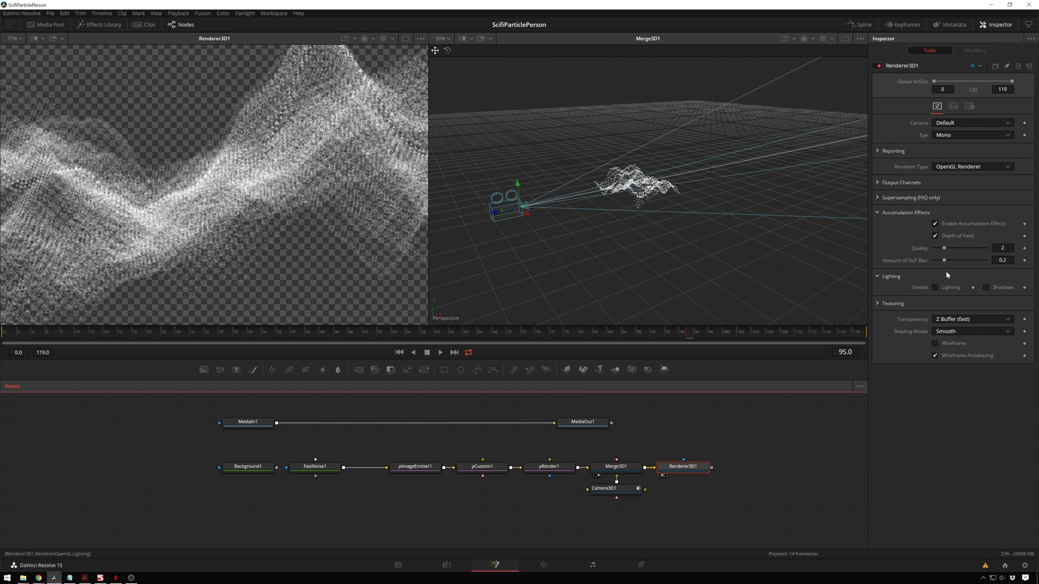
pyautogui.click(1002, 265)
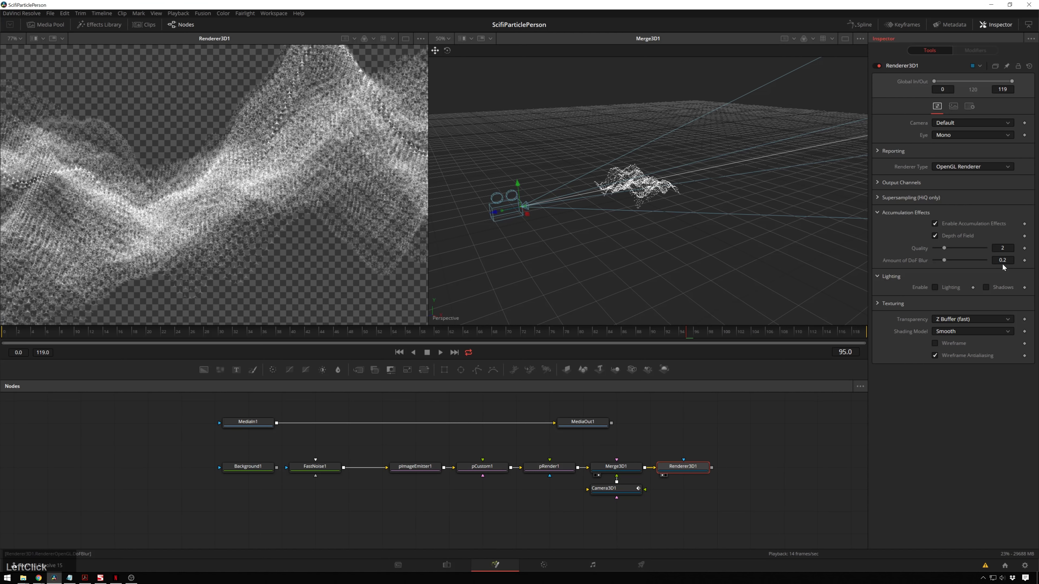
pyautogui.write('0.05')
pyautogui.press('KP_Enter')
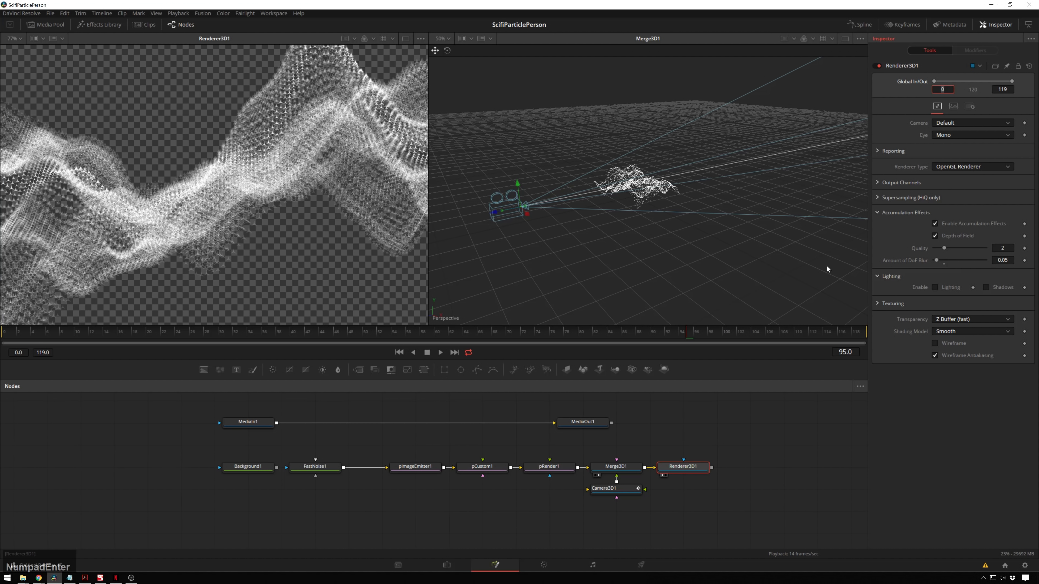
pyautogui.scroll(-3, 247, 197)
# Set the accumulation effects Quality of Renderer3D1 to 30
pyautogui.moveTo(944, 248); pyautogui.dragTo(986, 248)
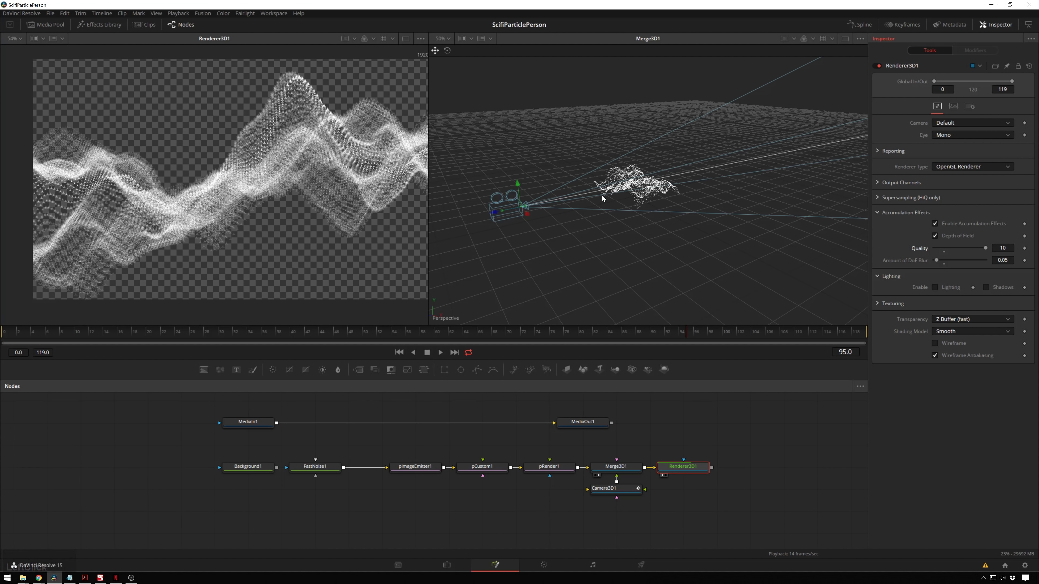
pyautogui.click(1001, 241)
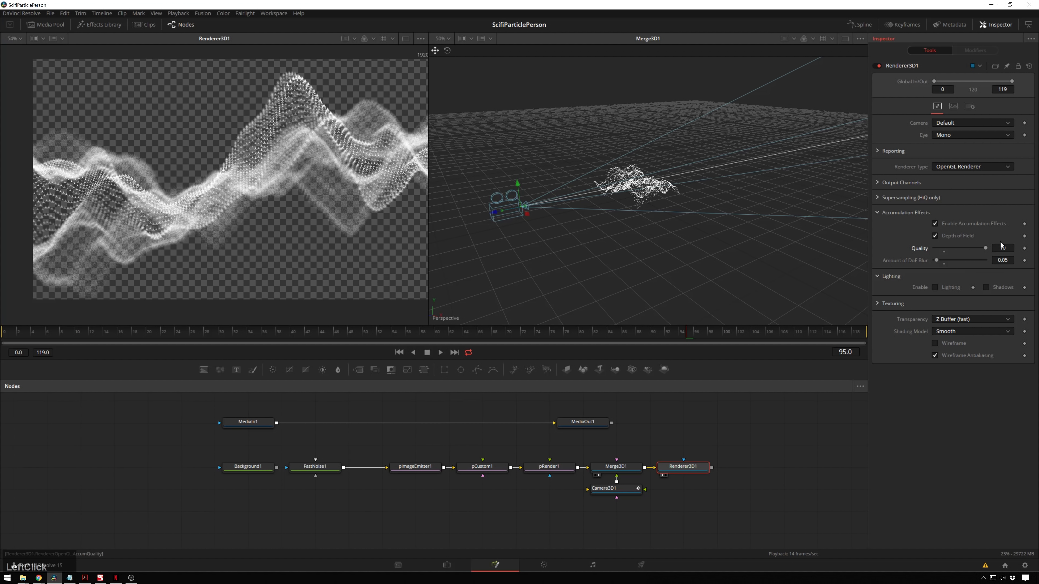
pyautogui.click(1005, 248)
pyautogui.write('30')
pyautogui.press('Tab')
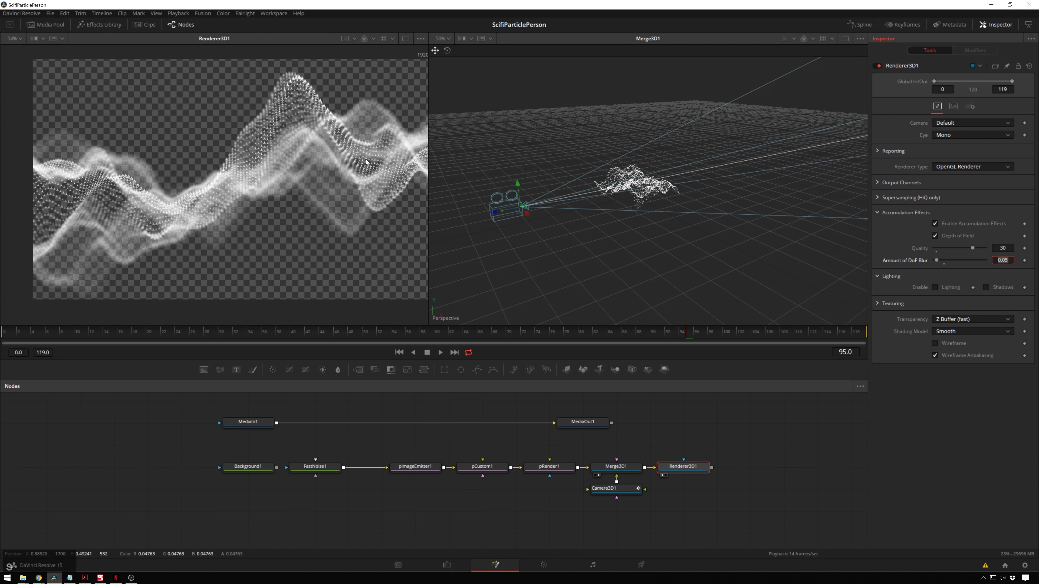
# Add a Background node merged behind Renderer3D1's output and show the merge in the viewer that held the 3D scene
pyautogui.click(764, 477)
pyautogui.moveTo(764, 470); pyautogui.dragTo(716, 454)
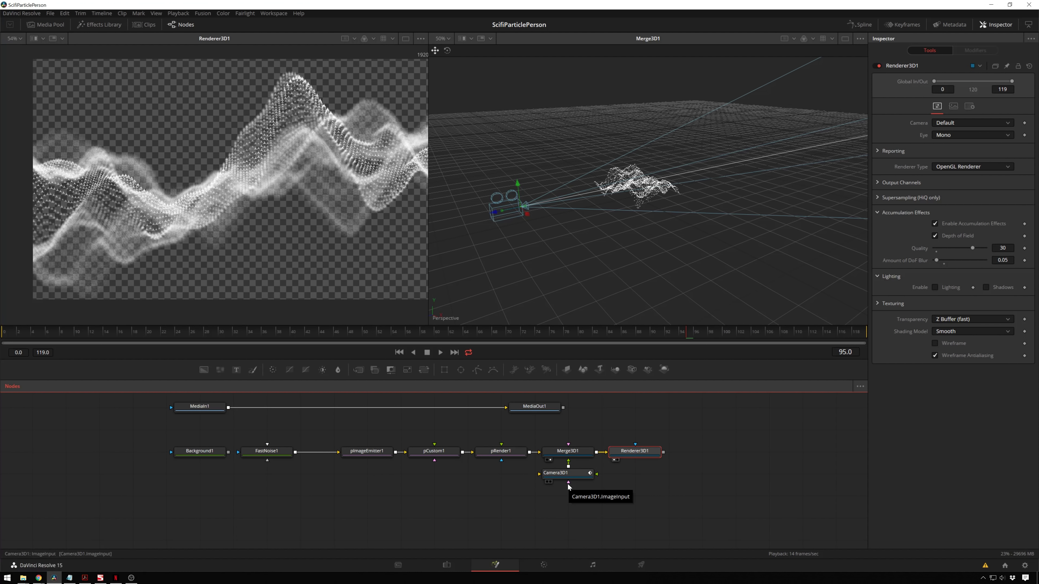
pyautogui.hotkey('shift', 'space')
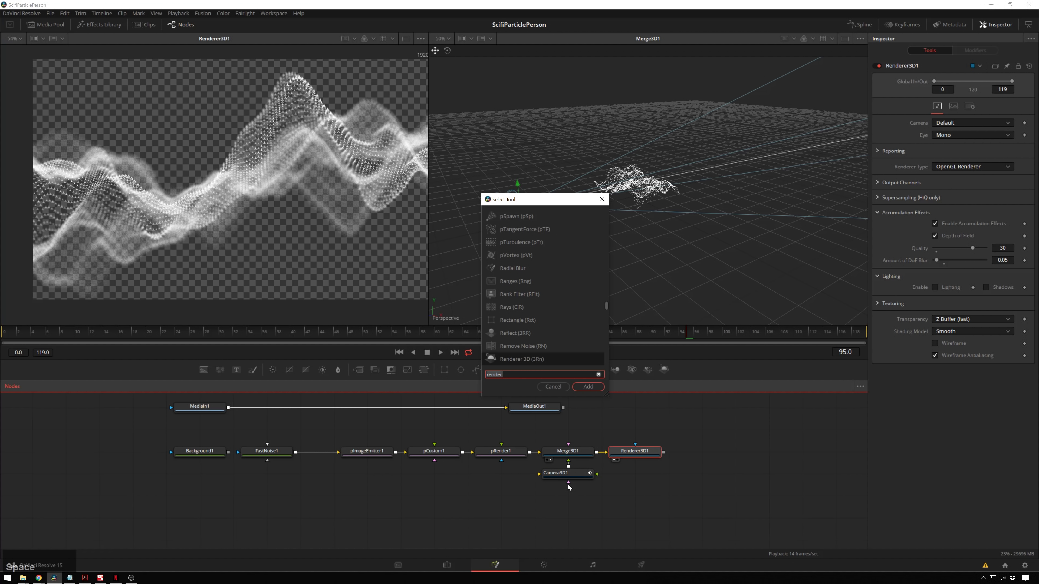
pyautogui.write('back')
pyautogui.press('Return')
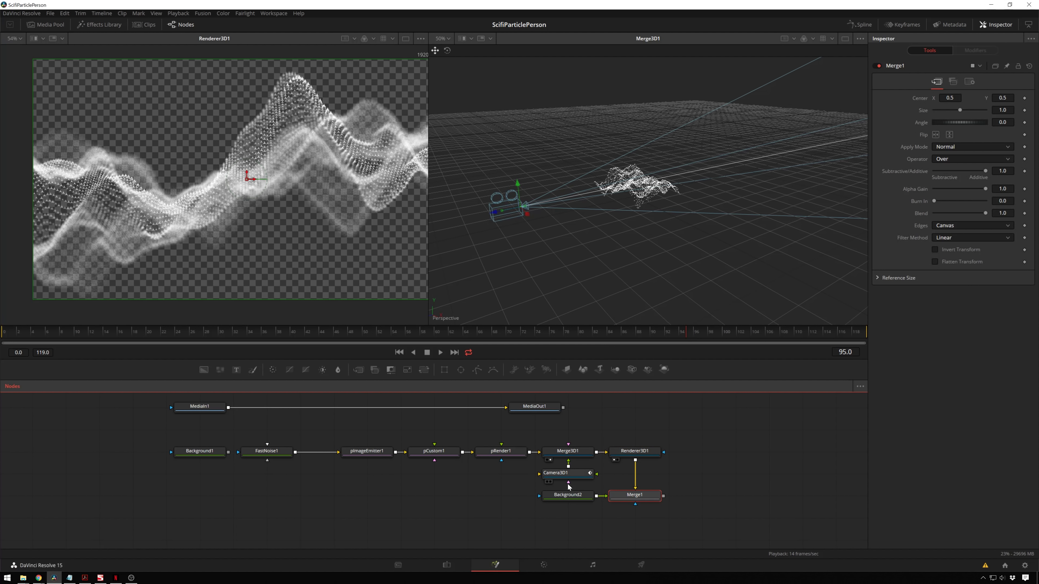
pyautogui.press('2')
pyautogui.hotkey('ctrl', 't')
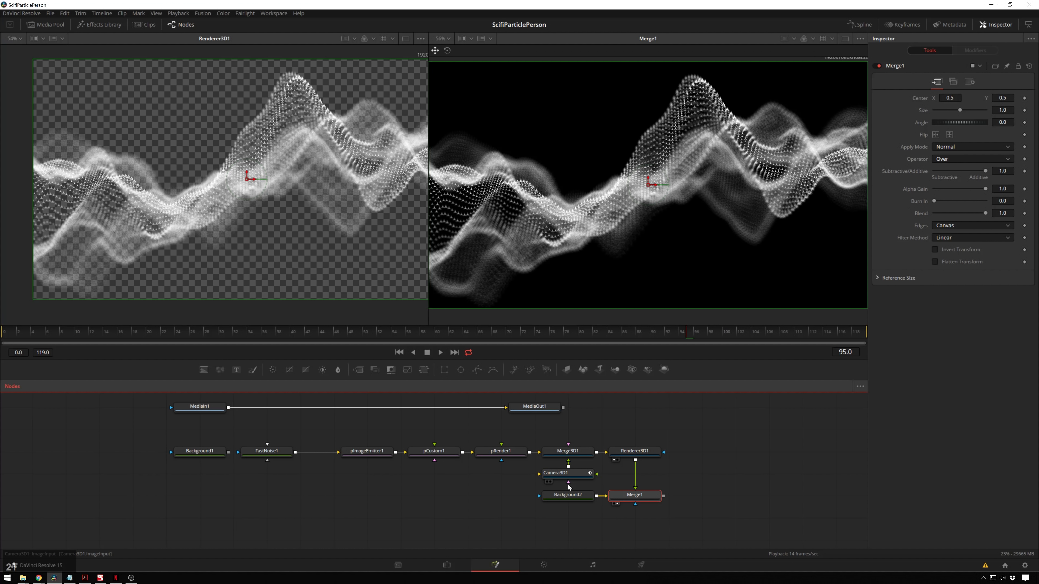
pyautogui.scroll(-3, 638, 148)
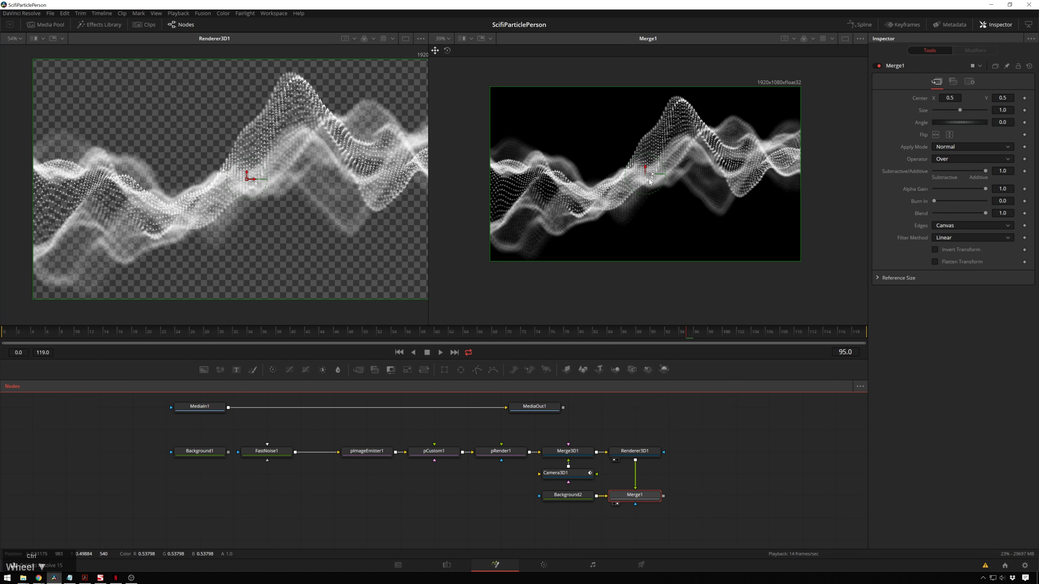
# Add a Soft Glow node after Merge1 and raise its Threshold to about 0.583
pyautogui.hotkey('shift', 'space')
pyautogui.write('backsoft')
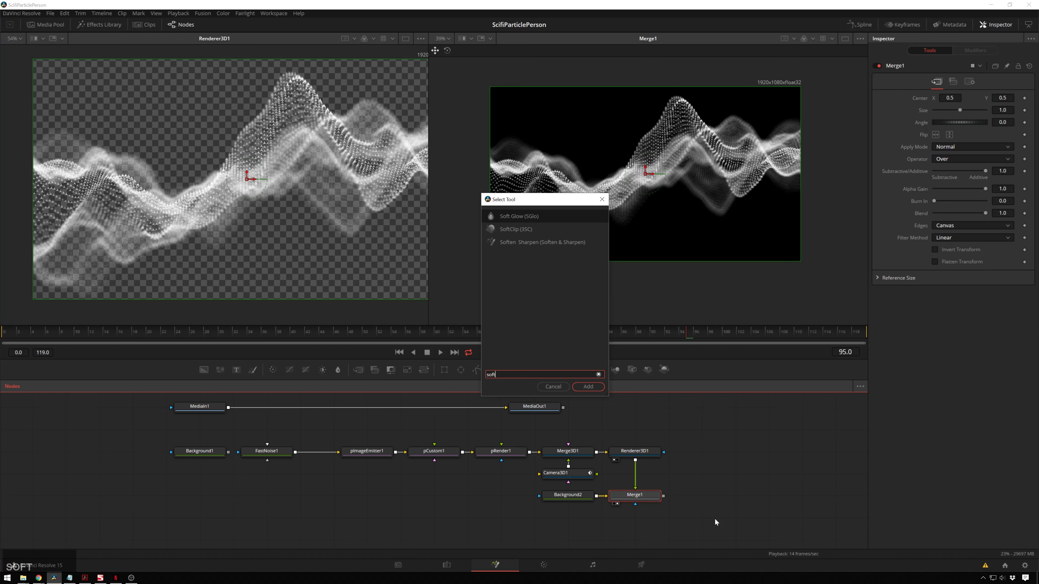
pyautogui.press('Return')
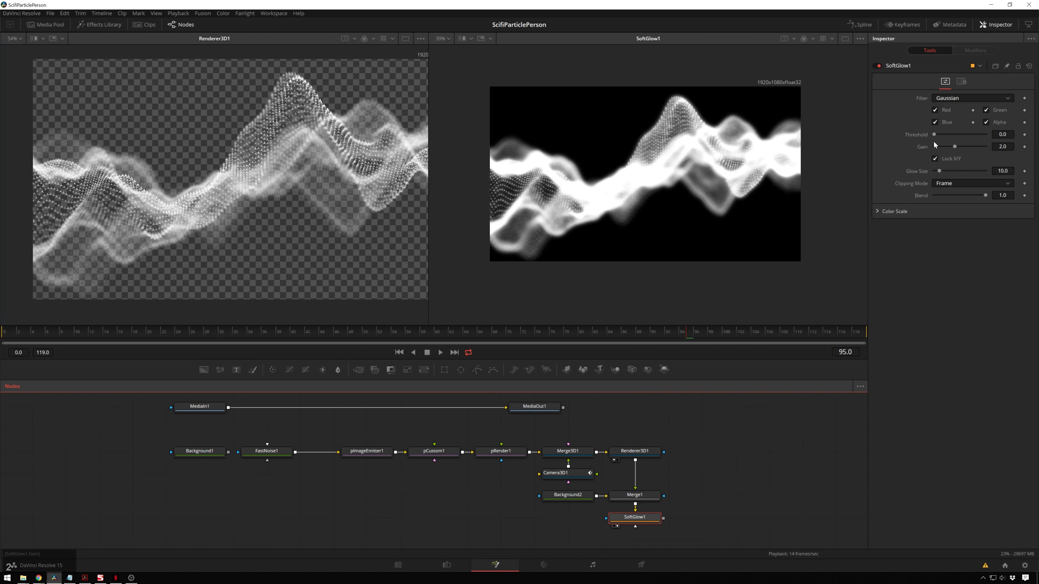
pyautogui.moveTo(934, 134); pyautogui.dragTo(963, 133)
# Add a second Soft Glow after SoftGlow1, view it, and set Threshold about 0.425, Gain 1.0 and Glow Size about 55.9
pyautogui.hotkey('shift', 'space')
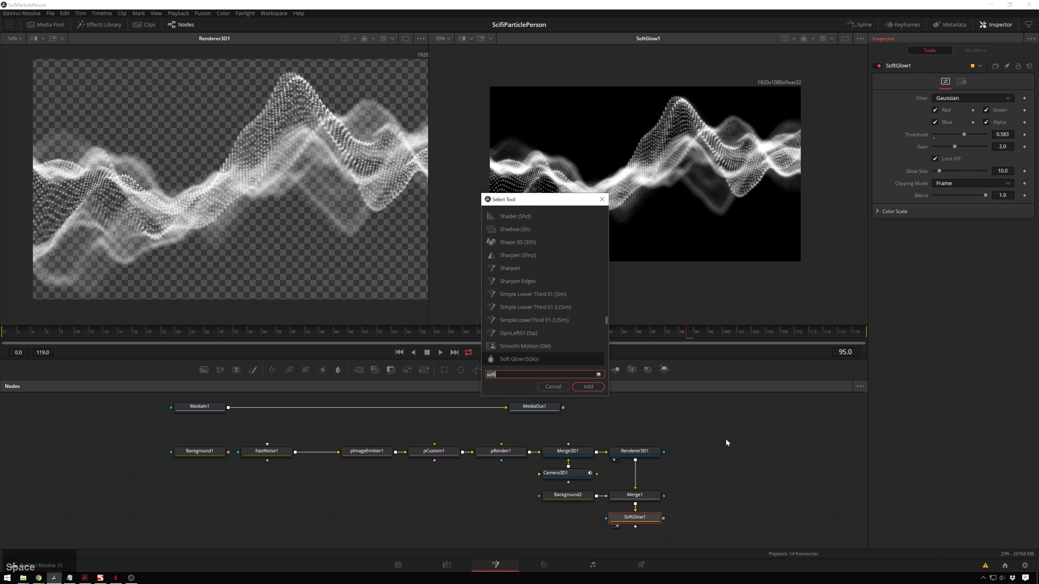
pyautogui.write('soft')
pyautogui.press('Return')
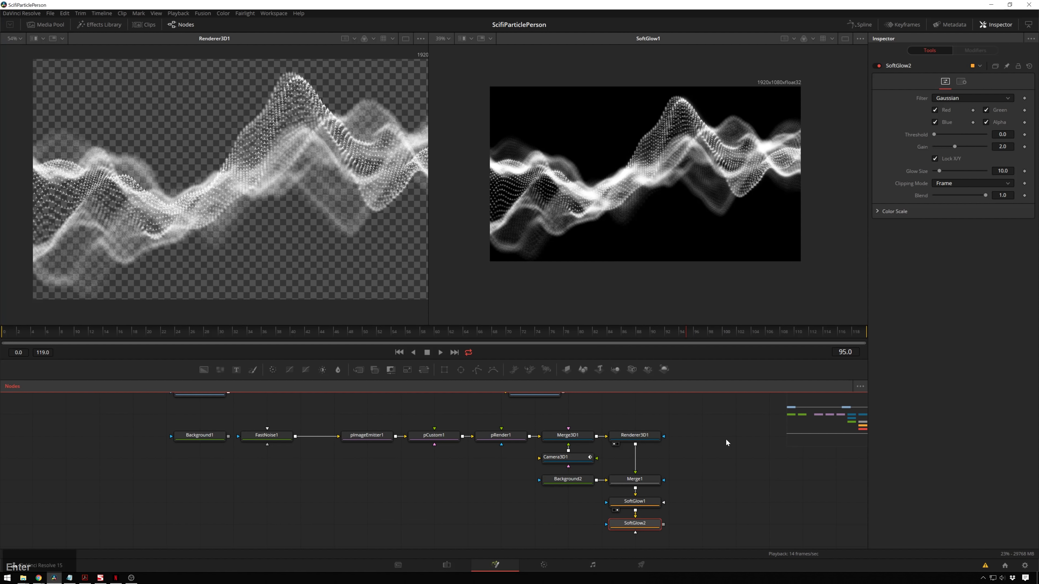
pyautogui.press('2')
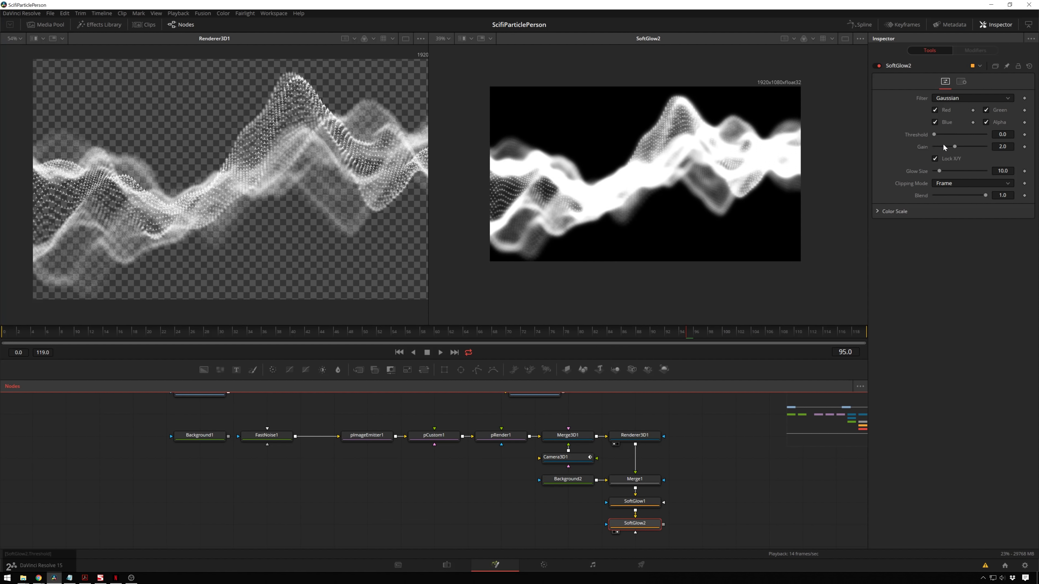
pyautogui.moveTo(934, 135)
pyautogui.mouseDown()
pyautogui.moveTo(953, 135)
pyautogui.moveTo(941, 169)
pyautogui.moveTo(963, 170)
pyautogui.moveTo(939, 147)
pyautogui.mouseUp()
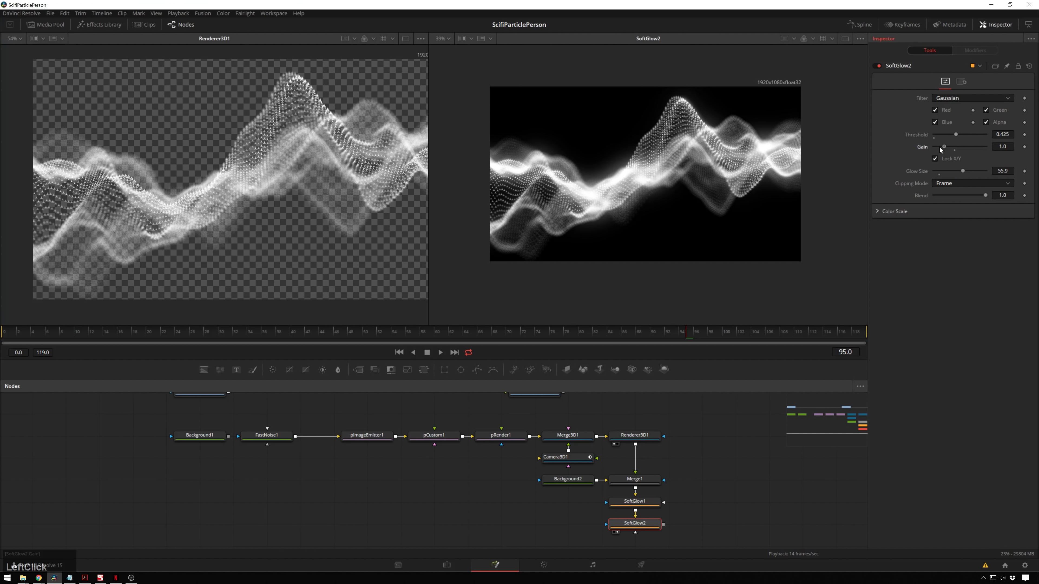
# Raise SoftGlow2's Blue Scale to about 1.134 and inspect the glow up close
pyautogui.click(876, 212)
pyautogui.moveTo(956, 250); pyautogui.dragTo(960, 248)
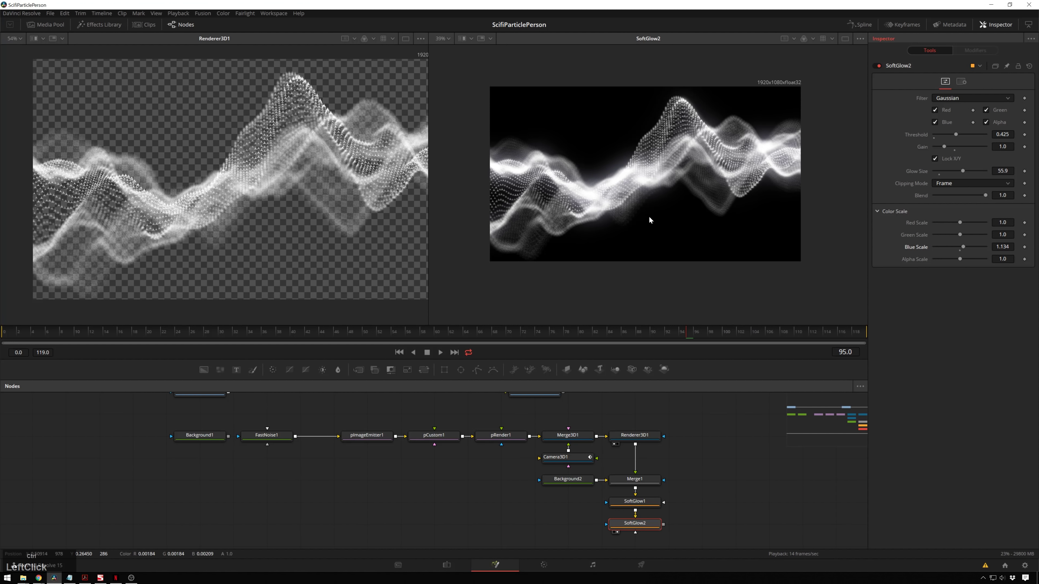
pyautogui.scroll(-2, 649, 216)
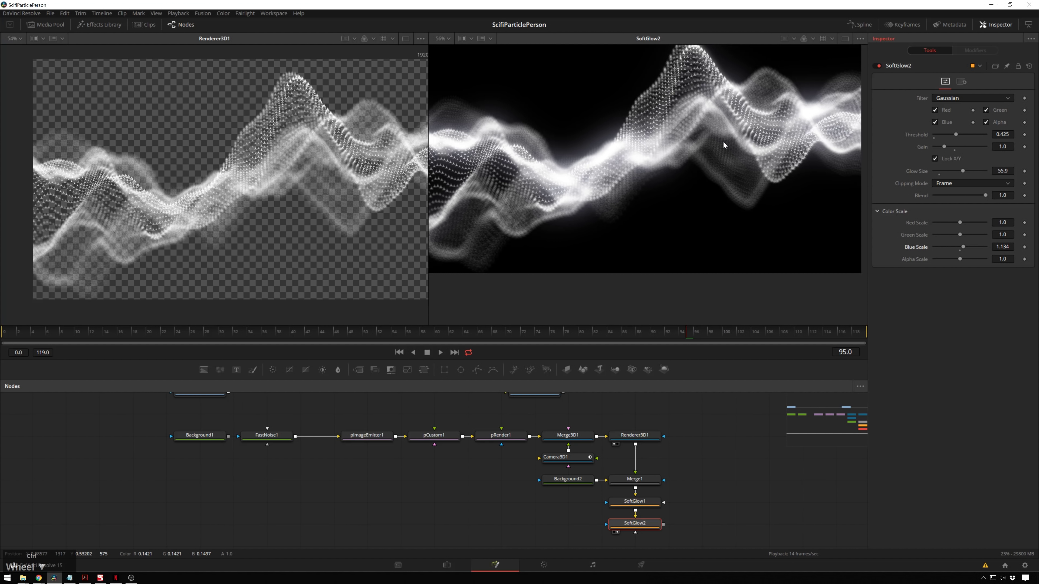
pyautogui.scroll(-2, 723, 141)
# Bring the MMAtmosphere_023.mov clip from the media pool into the node graph and show it in the viewer that held Renderer3D1
pyautogui.click(773, 502)
pyautogui.moveTo(772, 503); pyautogui.dragTo(593, 485)
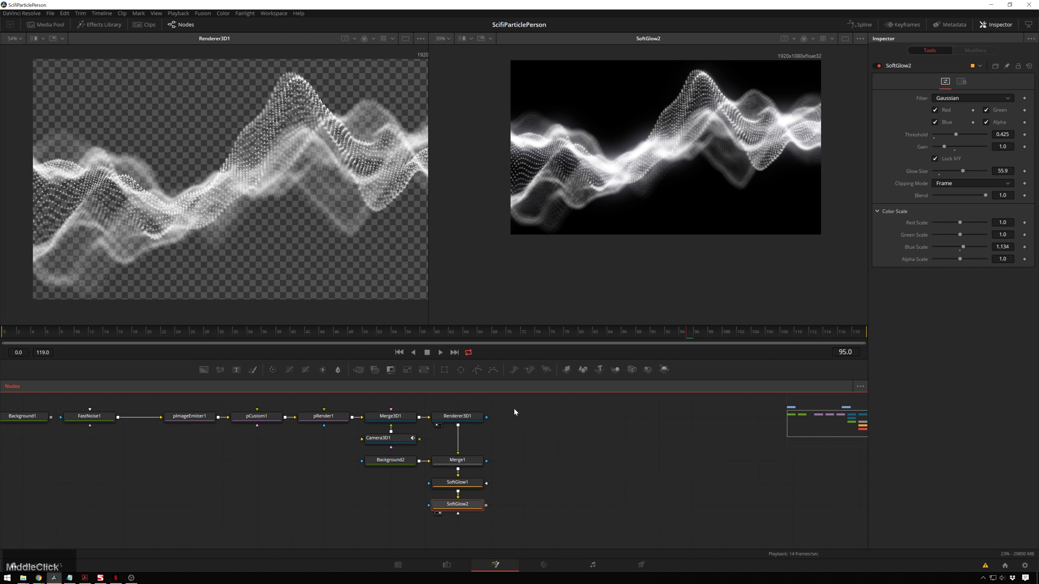
pyautogui.click(37, 27)
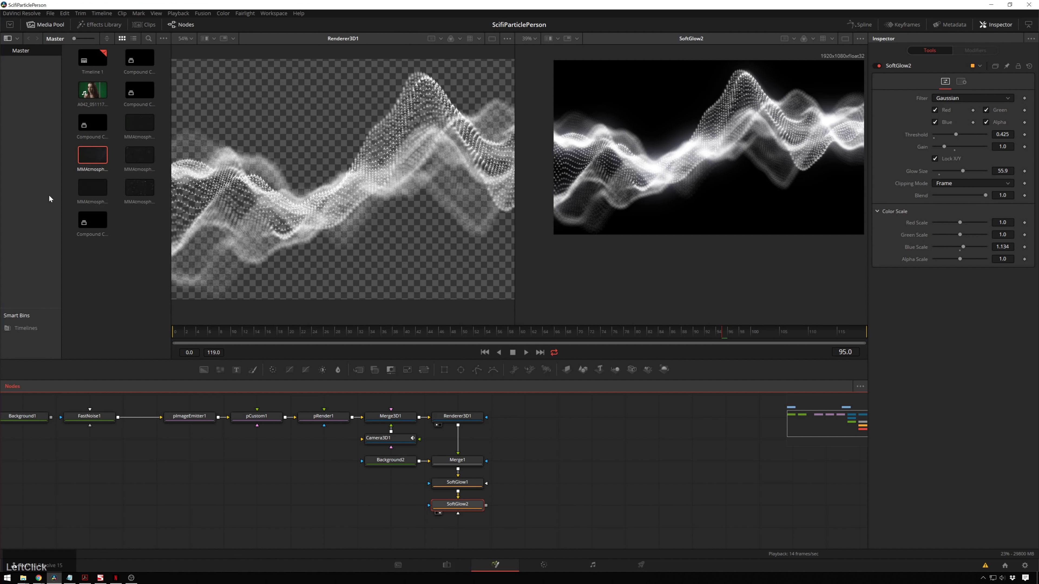
pyautogui.click(91, 158)
pyautogui.moveTo(101, 158); pyautogui.dragTo(557, 483)
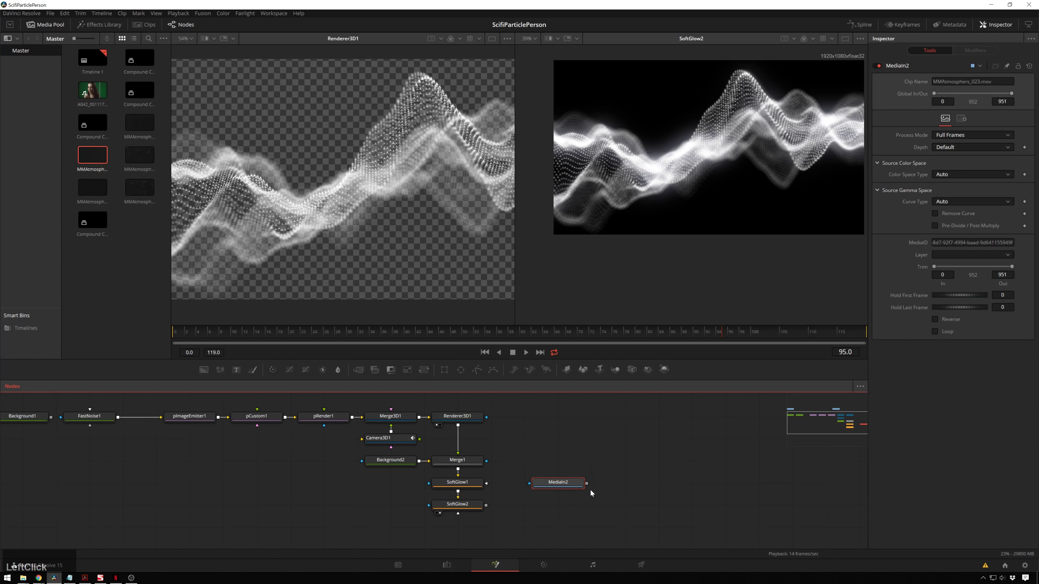
pyautogui.press('1')
pyautogui.scroll(-2, 301, 164)
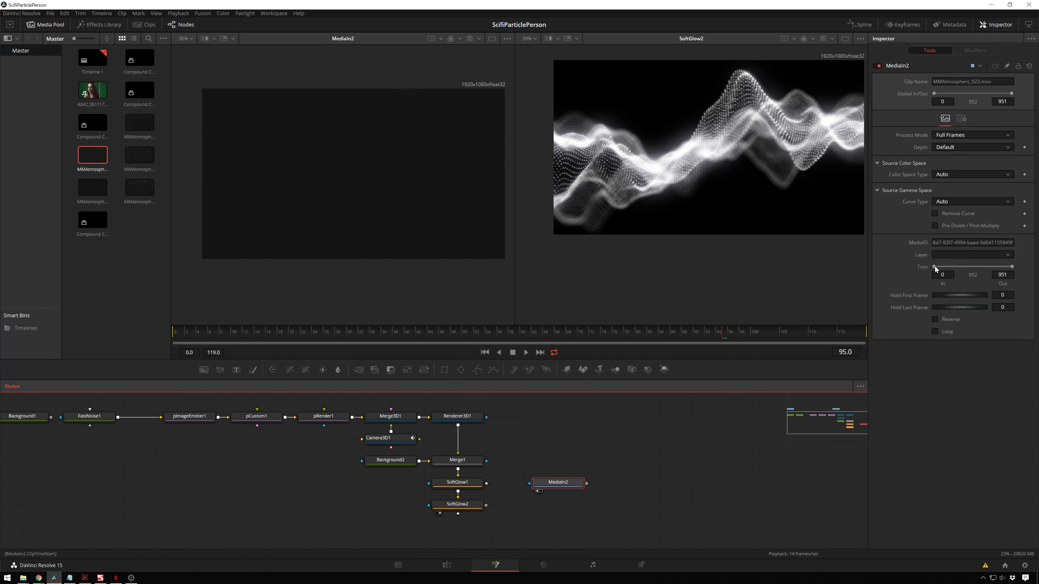
# Trim the start of MediaIn2 to beyond frame 211 and close the media pool
pyautogui.moveTo(933, 267); pyautogui.dragTo(936, 267)
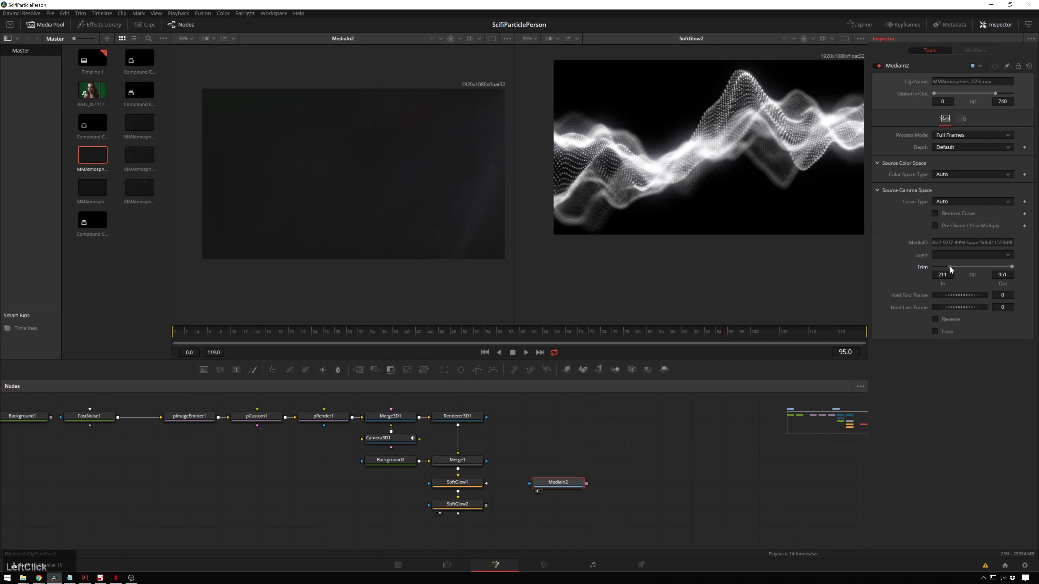
pyautogui.moveTo(951, 267); pyautogui.dragTo(957, 267)
pyautogui.click(45, 24)
# Merge MediaIn2 over SoftGlow2's output with Apply Mode Screen and show the merge in place of SoftGlow2
pyautogui.moveTo(543, 487); pyautogui.dragTo(486, 505)
pyautogui.moveTo(542, 528); pyautogui.dragTo(555, 501)
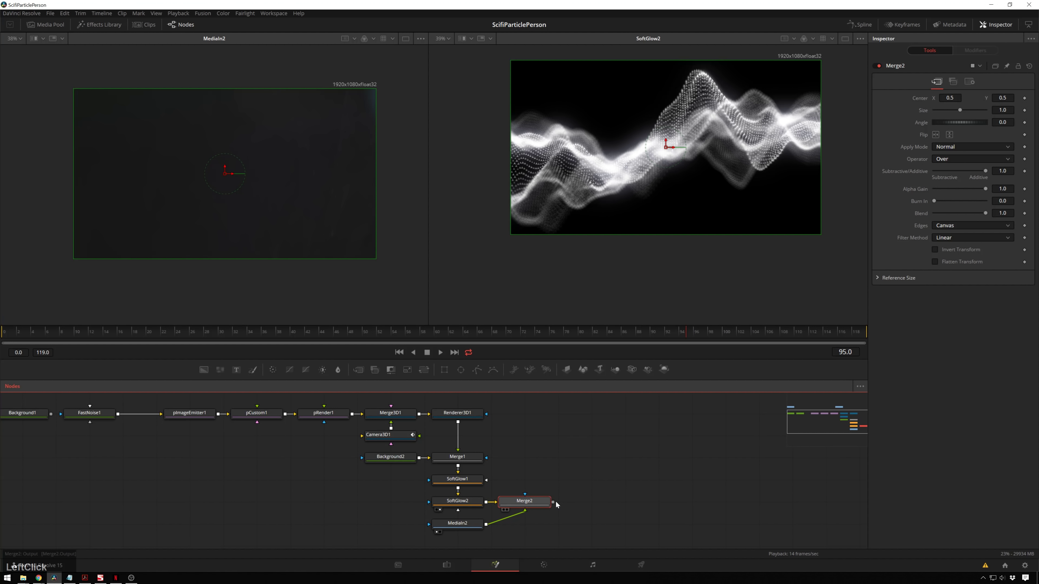
pyautogui.press('2')
pyautogui.click(960, 144)
pyautogui.click(956, 164)
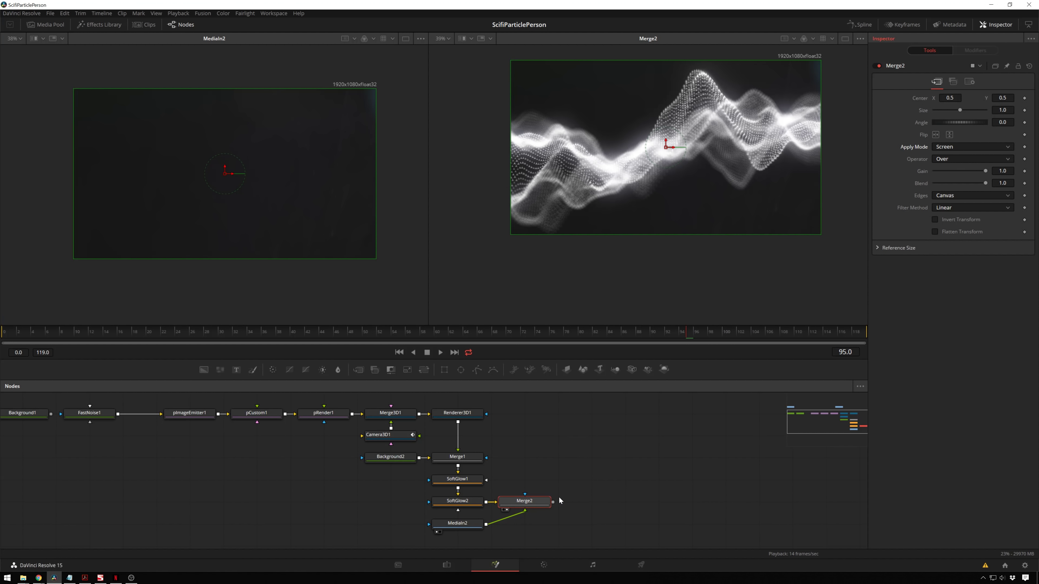
# Add a Blur node after Merge2, show it in Merge2's viewer, and set its Blur Size to 100
pyautogui.hotkey('shift', 'space')
pyautogui.write('soft')
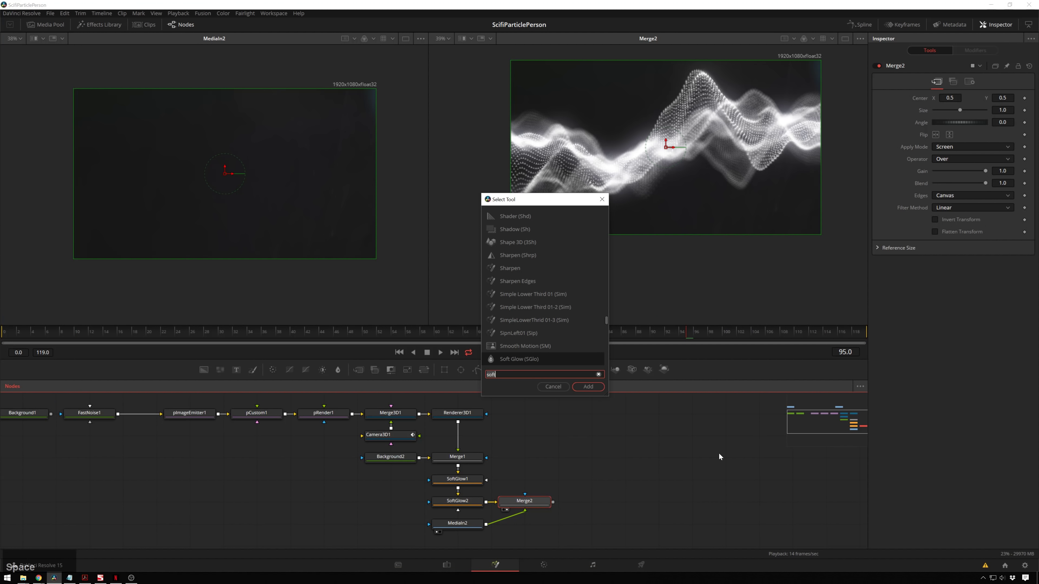
pyautogui.write('blur')
pyautogui.press('Return')
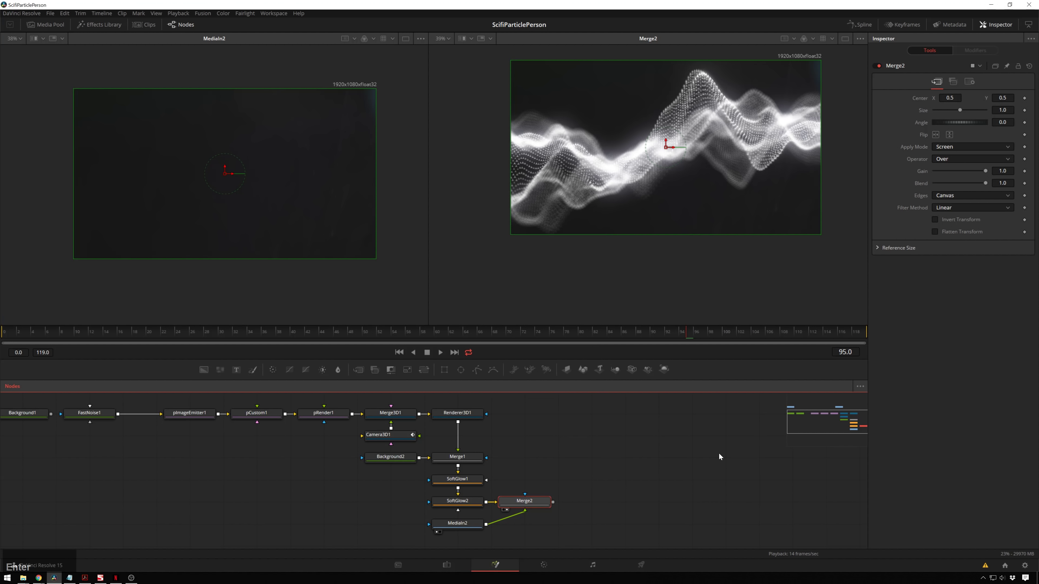
pyautogui.moveTo(584, 499); pyautogui.dragTo(585, 477)
pyautogui.press('2')
pyautogui.moveTo(934, 146); pyautogui.dragTo(1020, 150)
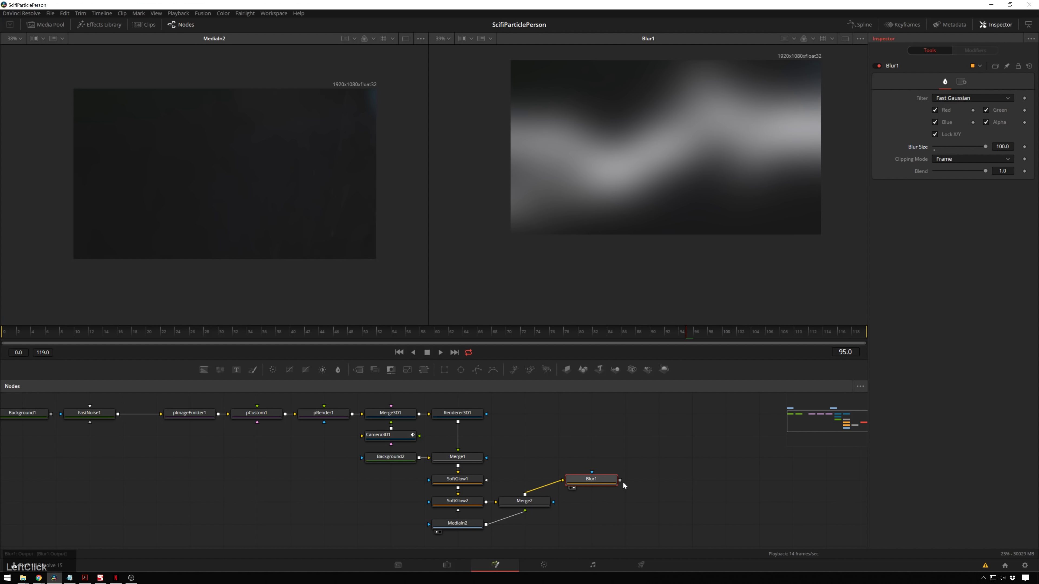
# Merge Blur1 over Merge2's output with Apply Mode Screen, view the merge, and lower its Blend to about 0.26
pyautogui.moveTo(620, 480); pyautogui.dragTo(526, 498)
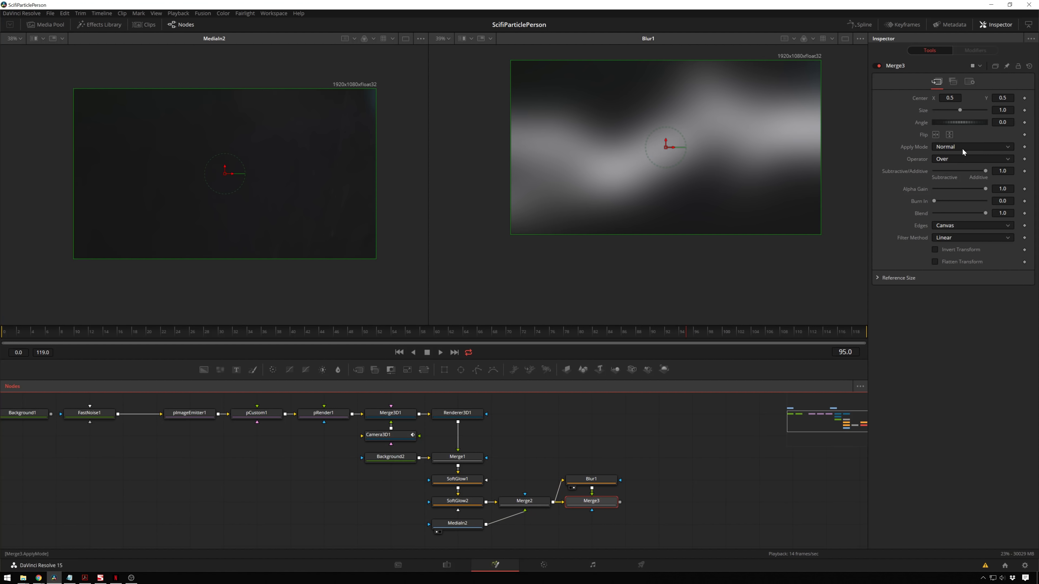
pyautogui.click(971, 147)
pyautogui.click(957, 163)
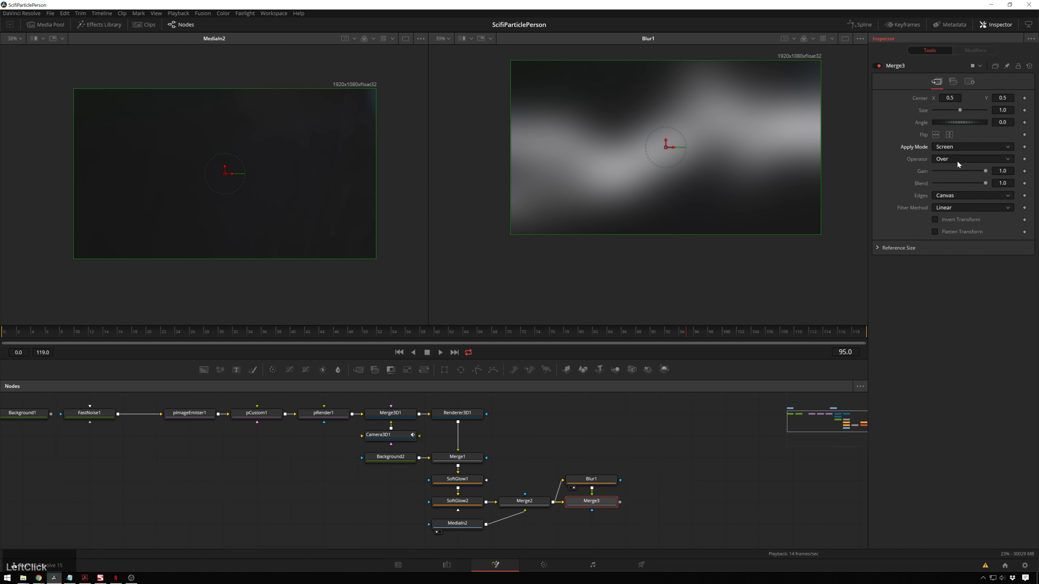
pyautogui.press('2')
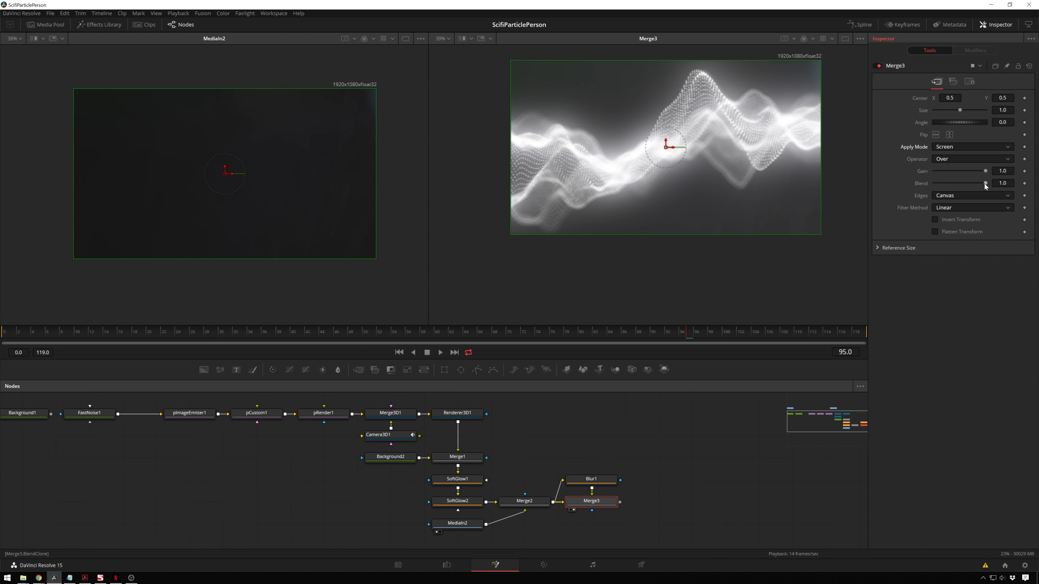
pyautogui.moveTo(985, 184); pyautogui.dragTo(945, 184)
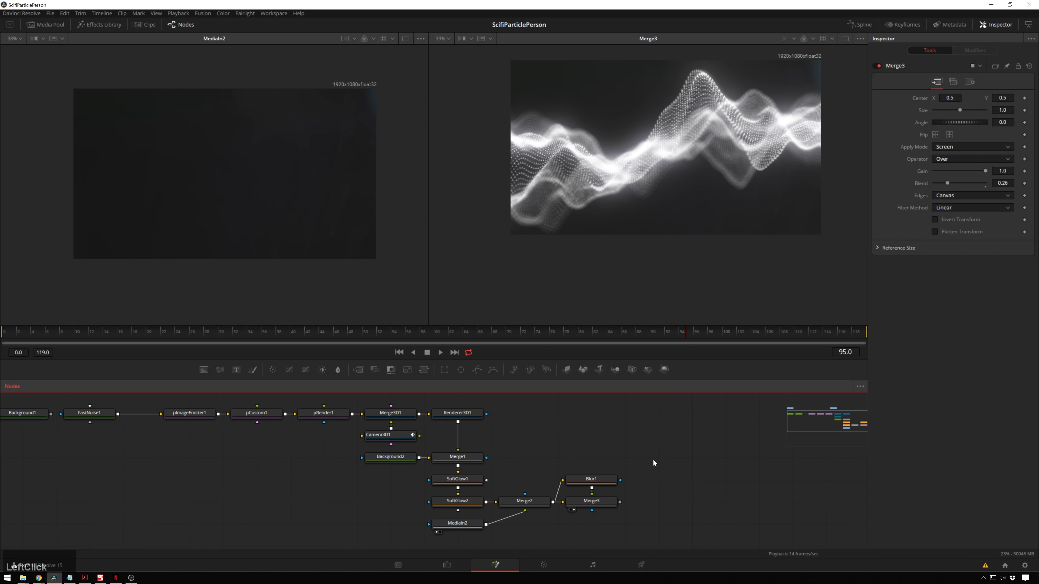
# Add a second Blur node after Merge3, show it in Merge3's viewer, and set its Blur Size to 300
pyautogui.hotkey('shift', 'space')
pyautogui.write('blur')
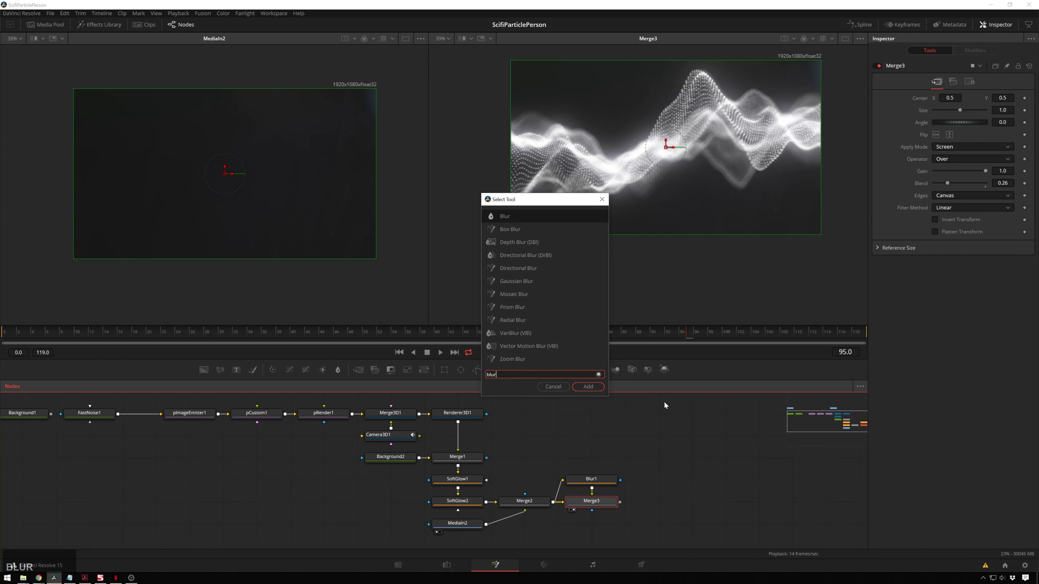
pyautogui.press('Return')
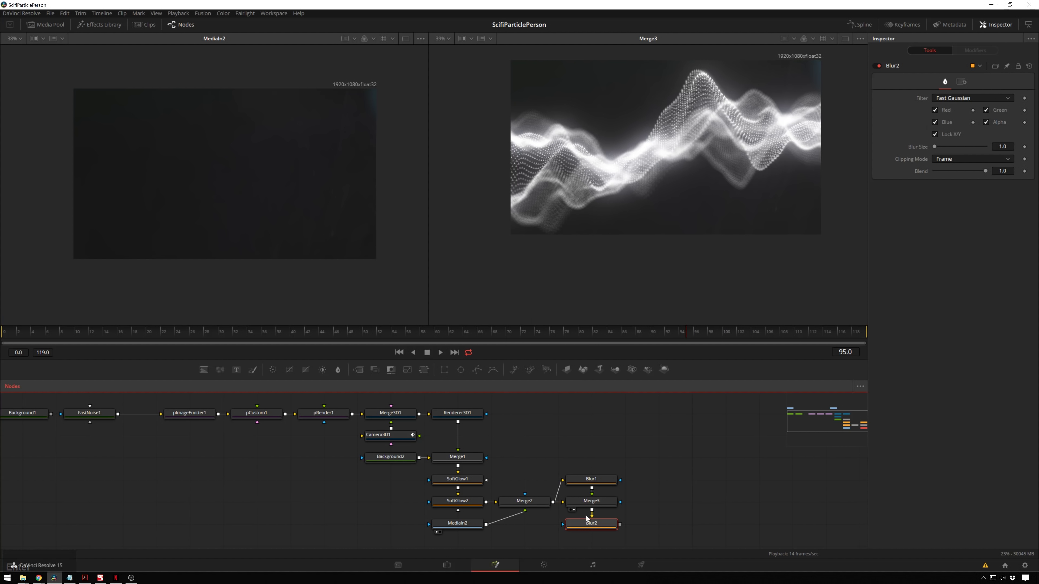
pyautogui.moveTo(594, 529); pyautogui.dragTo(657, 484)
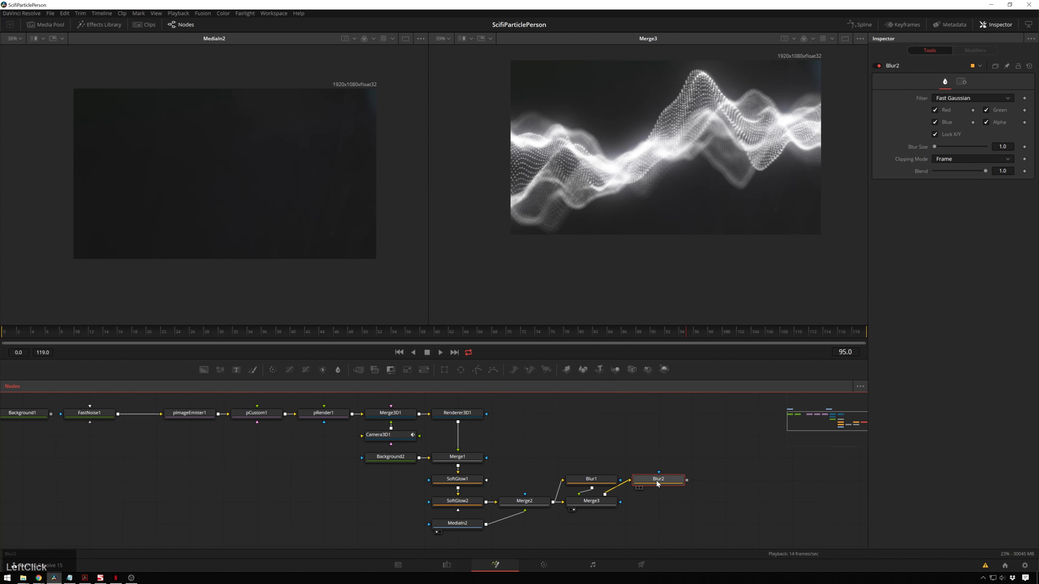
pyautogui.press('2')
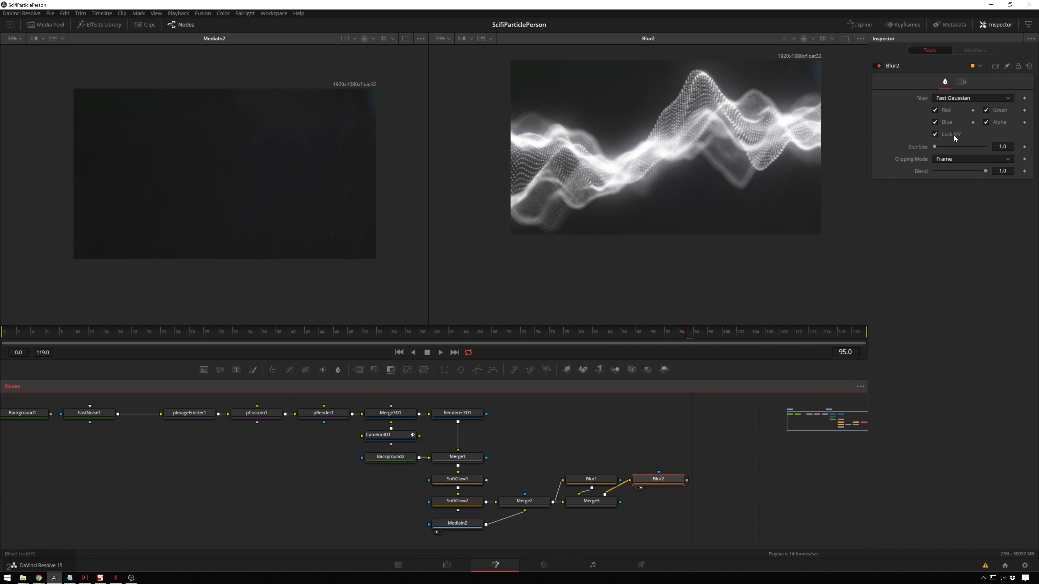
pyautogui.click(1003, 147)
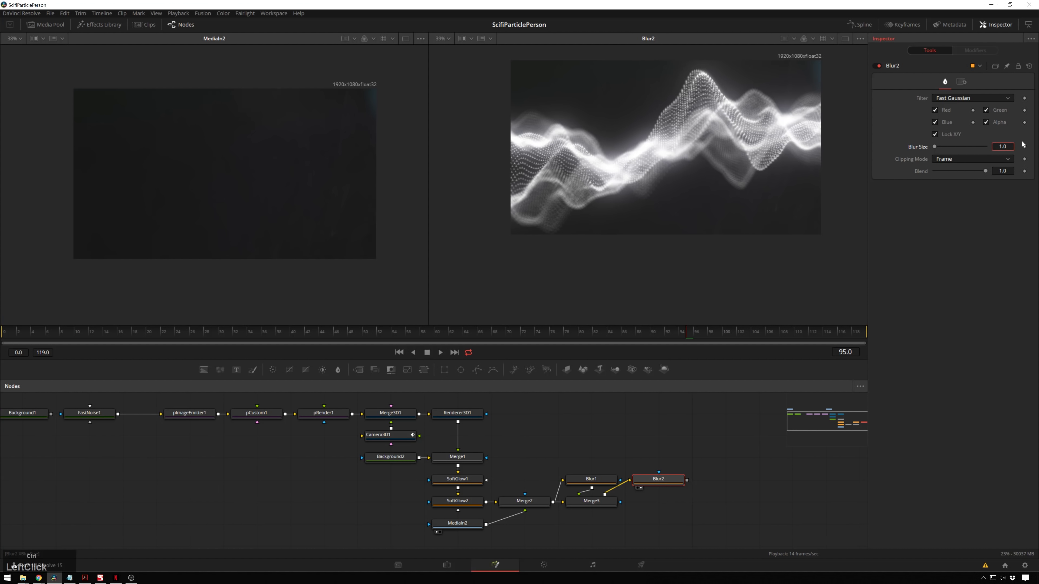
pyautogui.write('300')
pyautogui.press('KP_Enter')
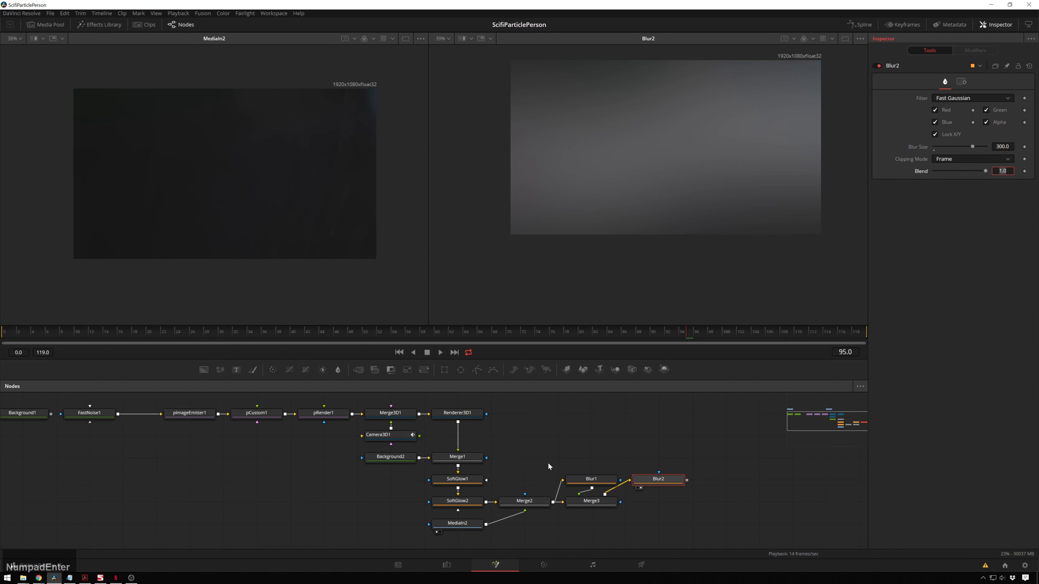
# Merge Blur2 over Merge3's output with Apply Mode Screen, view the merge, and lower its Blend to about 0.559
pyautogui.moveTo(687, 480); pyautogui.dragTo(620, 500)
pyautogui.click(959, 146)
pyautogui.click(940, 157)
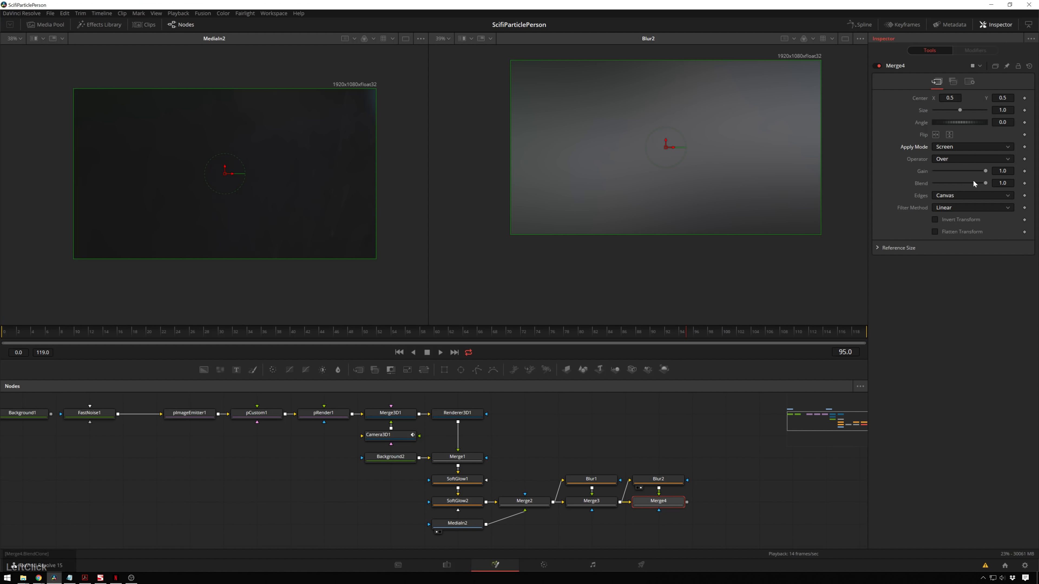
pyautogui.press('2')
pyautogui.moveTo(987, 183); pyautogui.dragTo(962, 184)
# Add a Color Curves node after Merge4, view it, and bend the RGB curve downward to darken the shadows and midtones
pyautogui.moveTo(672, 491); pyautogui.dragTo(472, 500)
pyautogui.hotkey('shift', 'space')
pyautogui.write('curve')
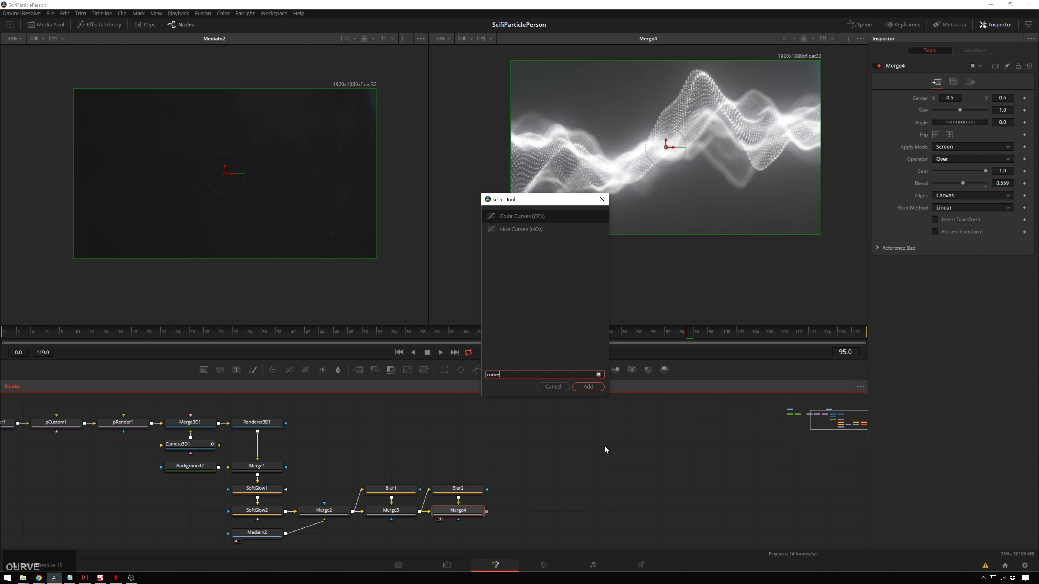
pyautogui.press('Return')
pyautogui.moveTo(475, 525); pyautogui.dragTo(543, 502)
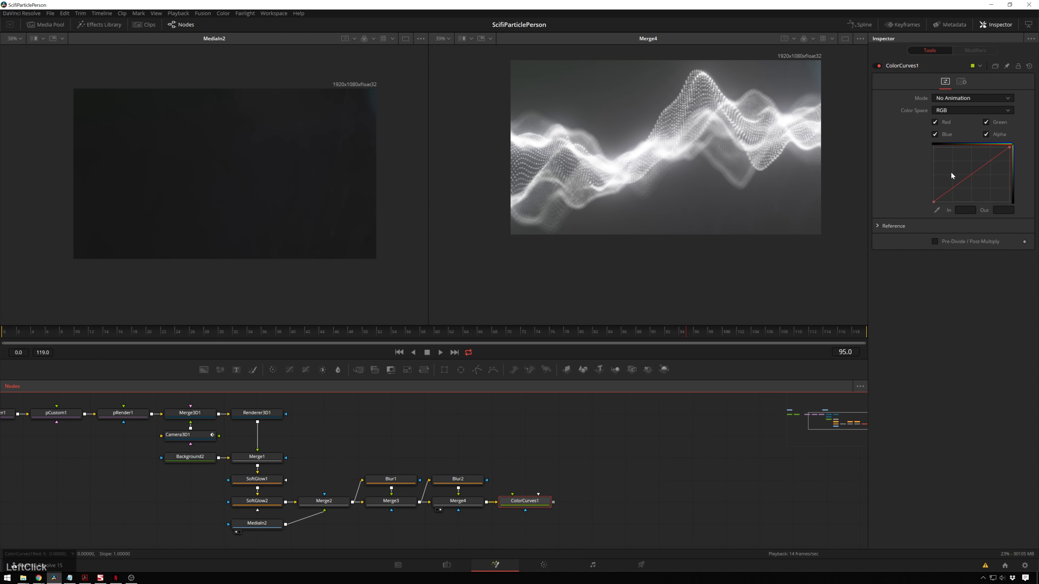
pyautogui.moveTo(971, 174); pyautogui.dragTo(998, 165)
pyautogui.press('2')
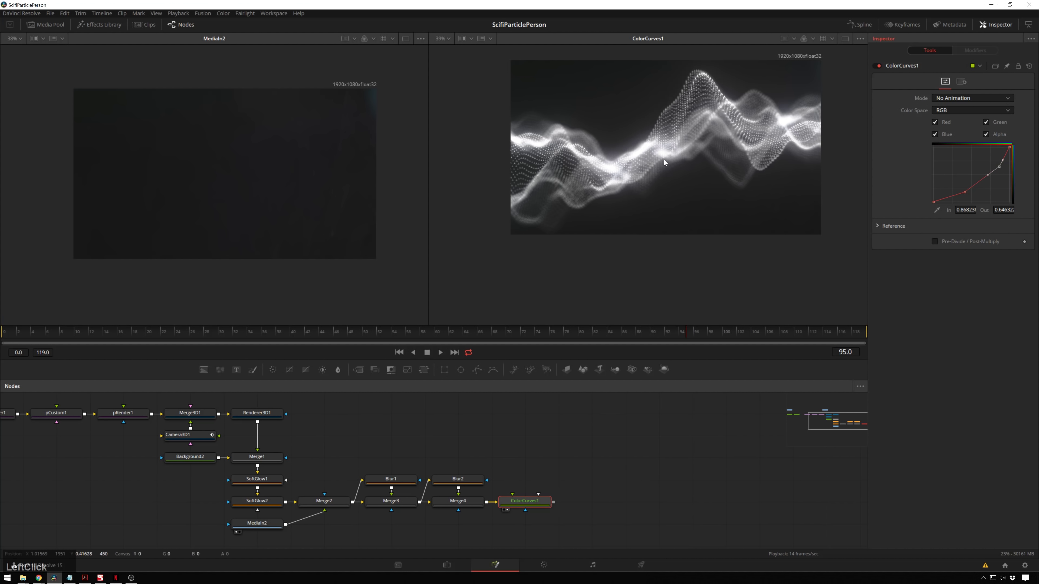
# Restrict ColorCurves1 to the blue channel, lower its highlight end and lift its shadow point to about 0.195, then save the project
pyautogui.moveTo(681, 135); pyautogui.dragTo(621, 197)
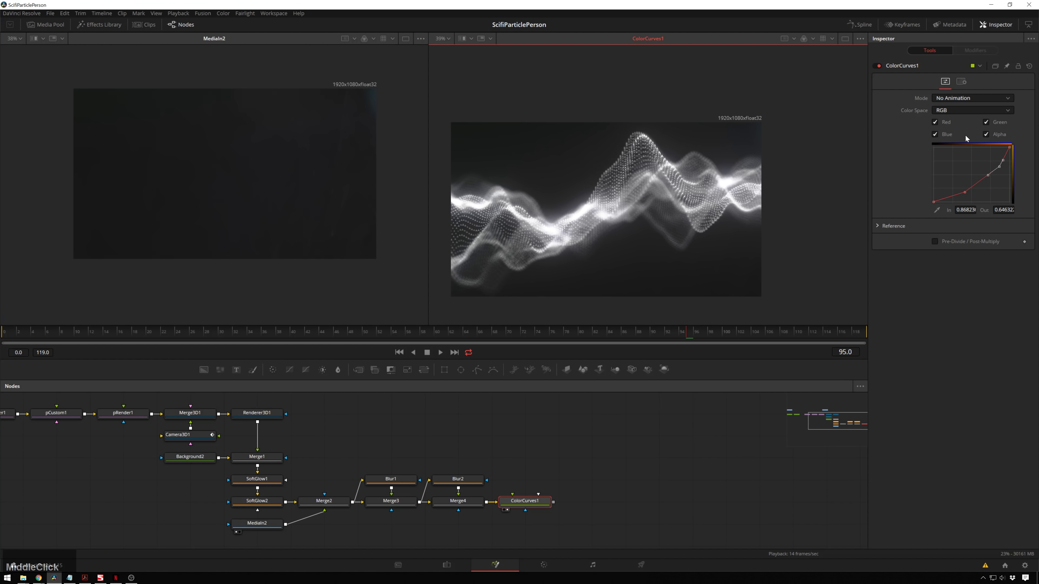
pyautogui.click(944, 123)
pyautogui.click(994, 121)
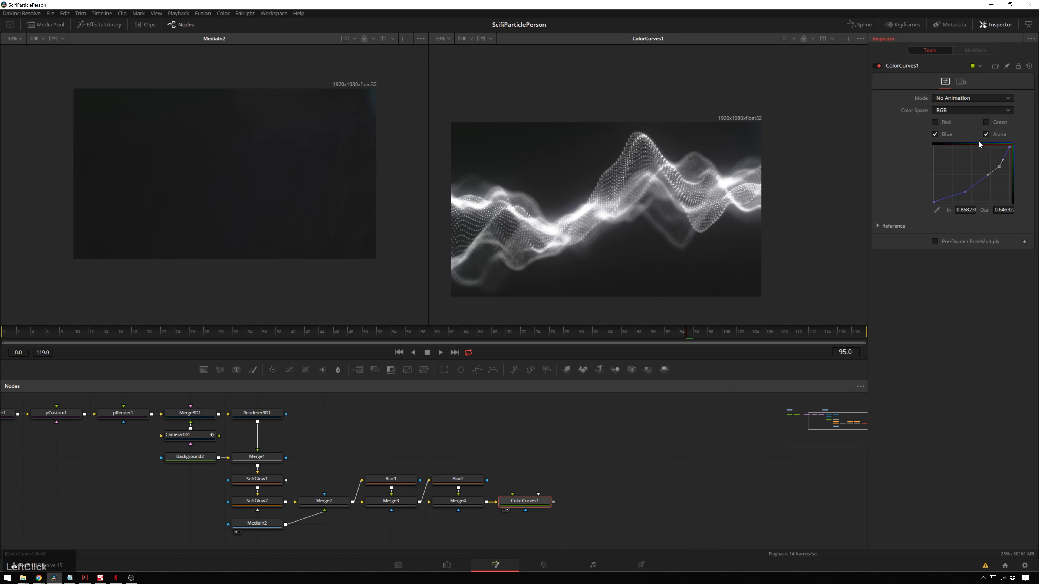
pyautogui.click(990, 136)
pyautogui.moveTo(999, 167); pyautogui.dragTo(1009, 150)
pyautogui.click(964, 192)
pyautogui.click(621, 448)
pyautogui.hotkey('ctrl', 's')
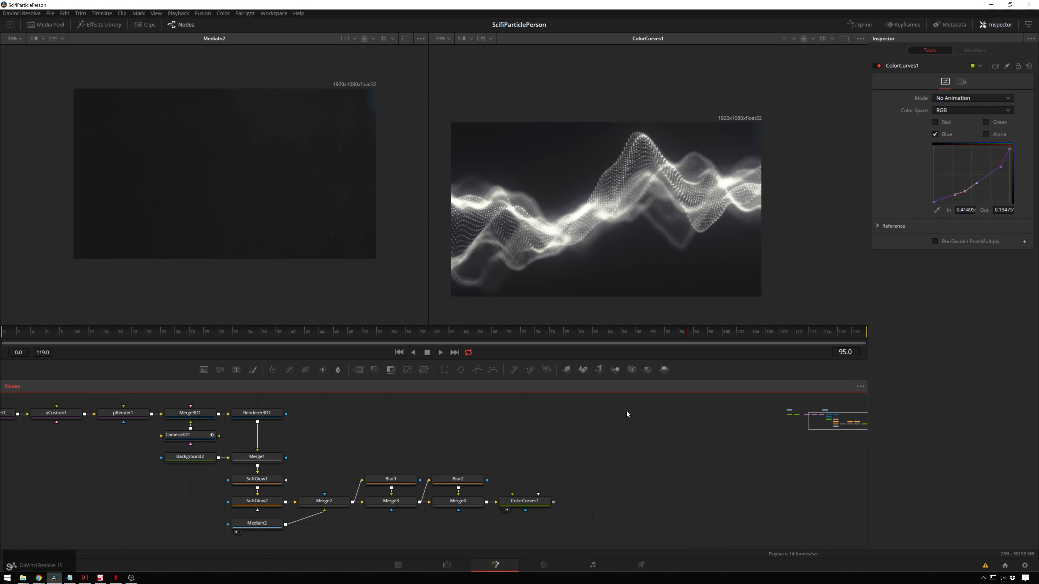
# Lower SoftGlow1's Gain to about 0.433
pyautogui.click(268, 481)
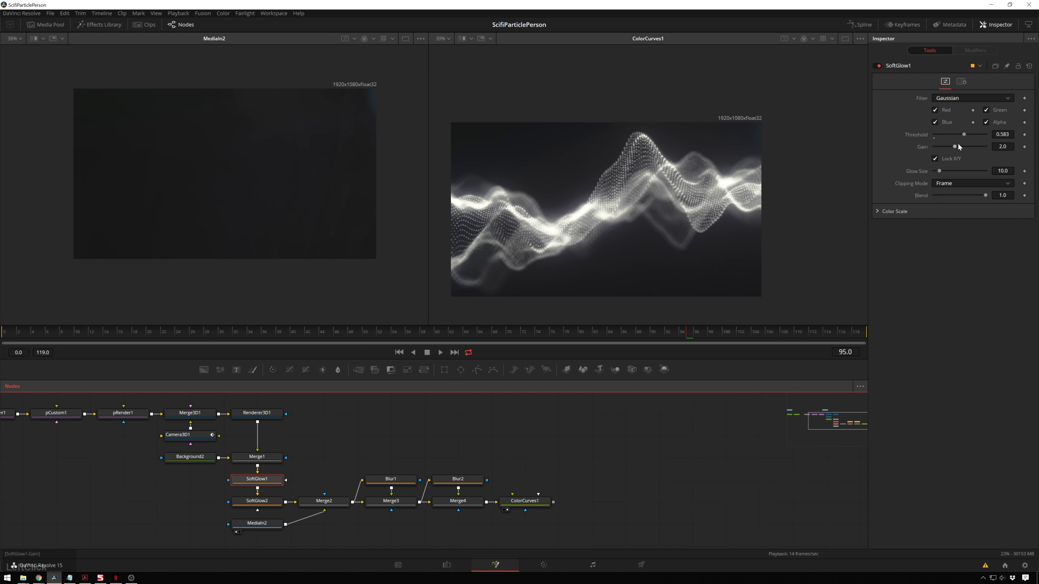
pyautogui.moveTo(954, 146); pyautogui.dragTo(937, 146)
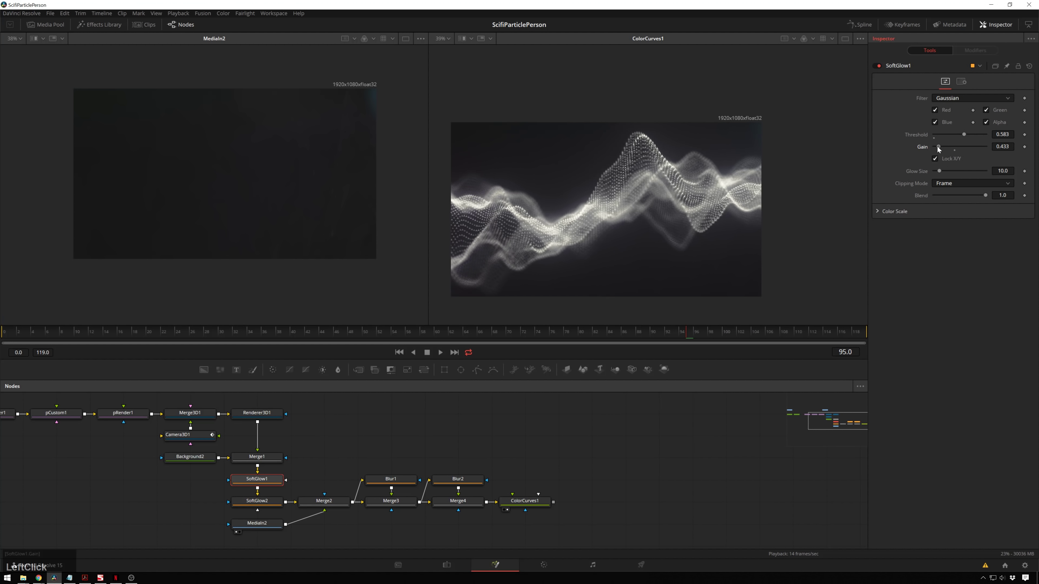
# Move the FastNoise1 node out of the main node row to just below it, keeping it connected to pImageEmitter1
pyautogui.click(720, 484)
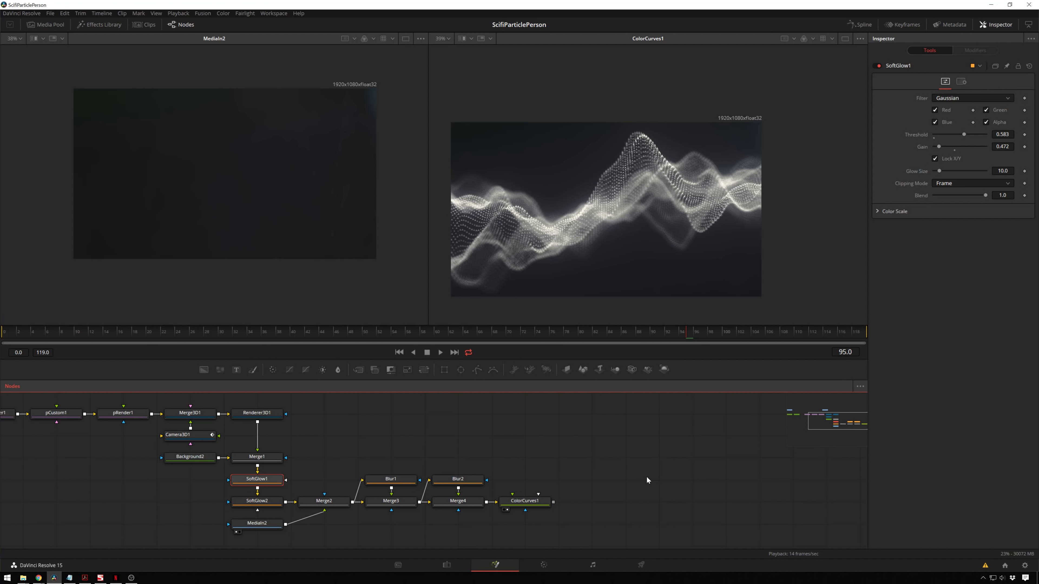
pyautogui.moveTo(389, 452); pyautogui.dragTo(520, 450)
pyautogui.moveTo(249, 449); pyautogui.dragTo(314, 450)
pyautogui.moveTo(151, 478); pyautogui.dragTo(232, 476)
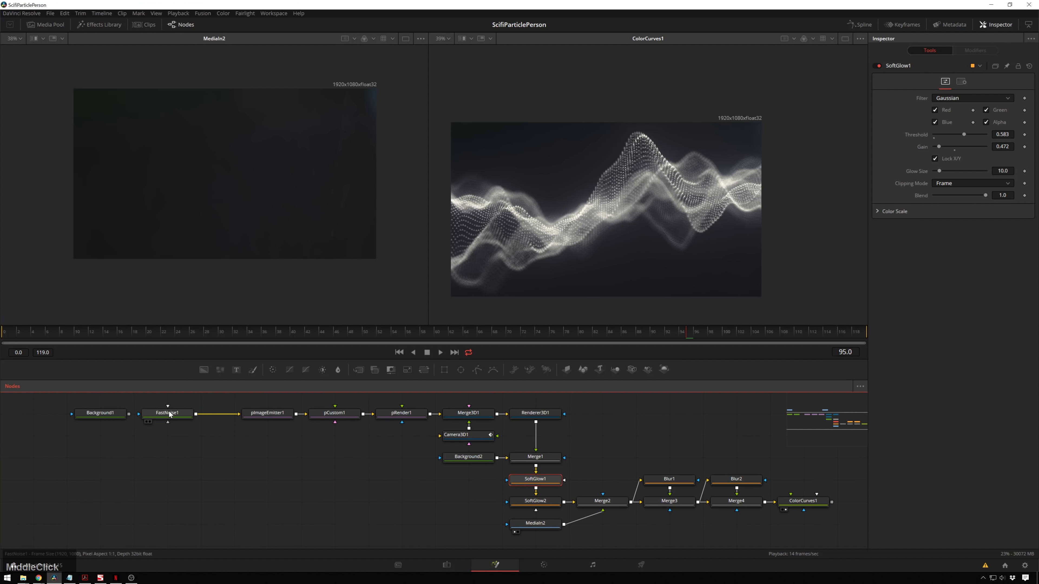
pyautogui.moveTo(169, 414); pyautogui.dragTo(174, 437)
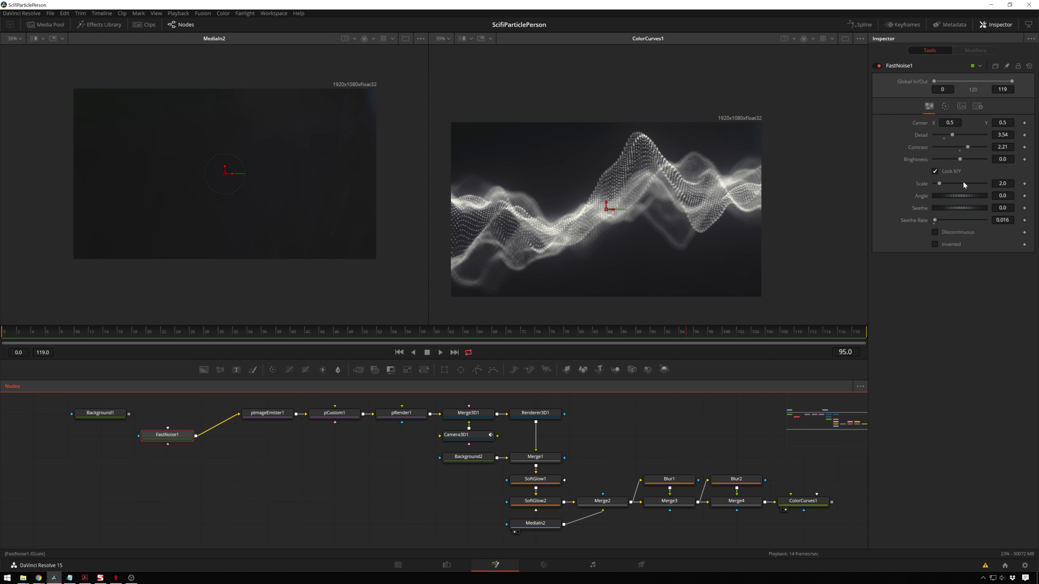
# Set FastNoise1's Scale to 5
pyautogui.doubleClick(1002, 184)
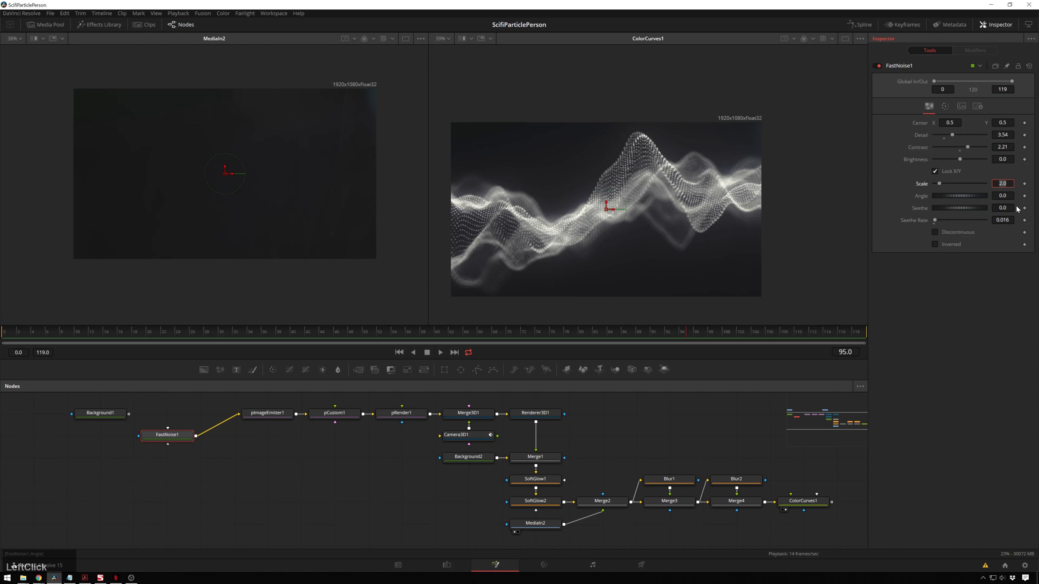
pyautogui.write('5')
pyautogui.press('KP_Enter')
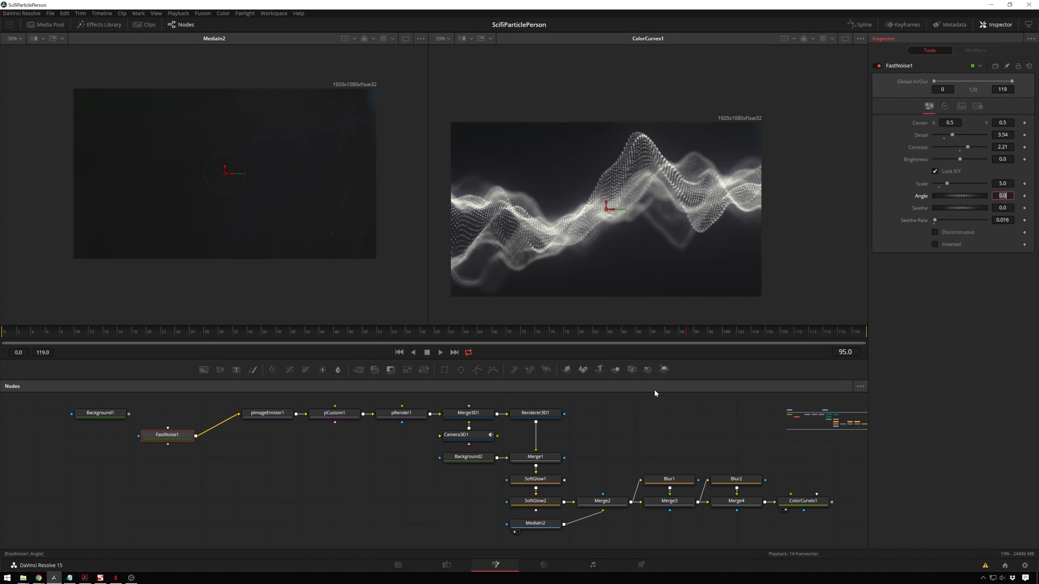
pyautogui.click(424, 490)
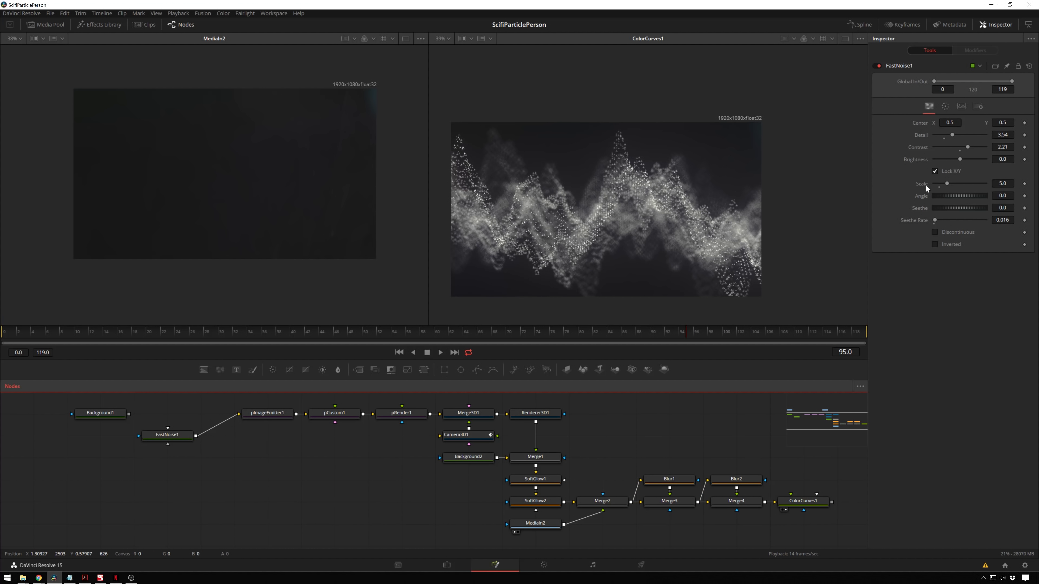
# Set FastNoise1's Scale to 1
pyautogui.click(1002, 183)
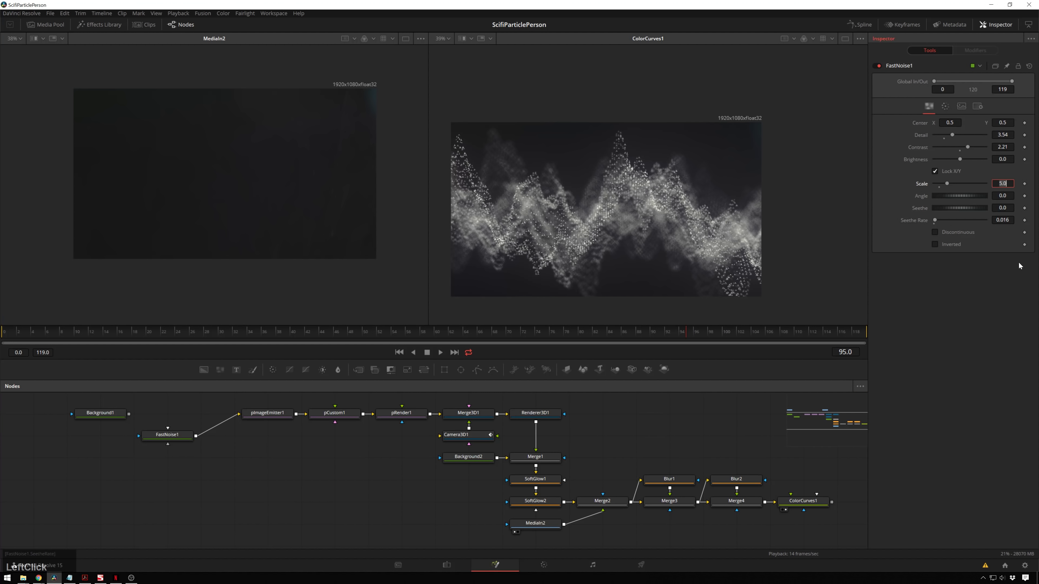
pyautogui.write('1')
pyautogui.press('Return')
pyautogui.click(808, 388)
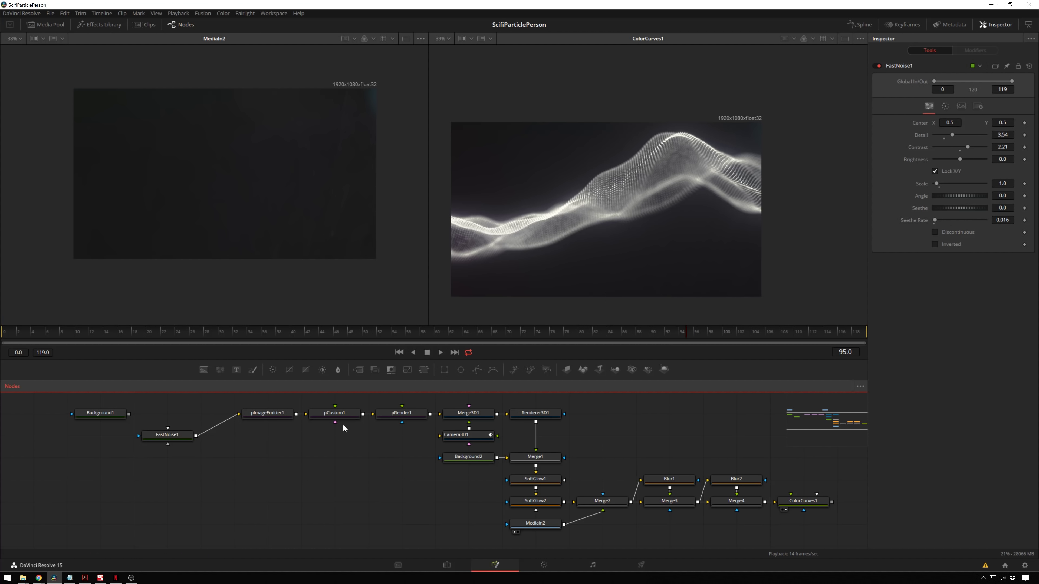
pyautogui.hotkey('shift', 'space')
pyautogui.write('curve')
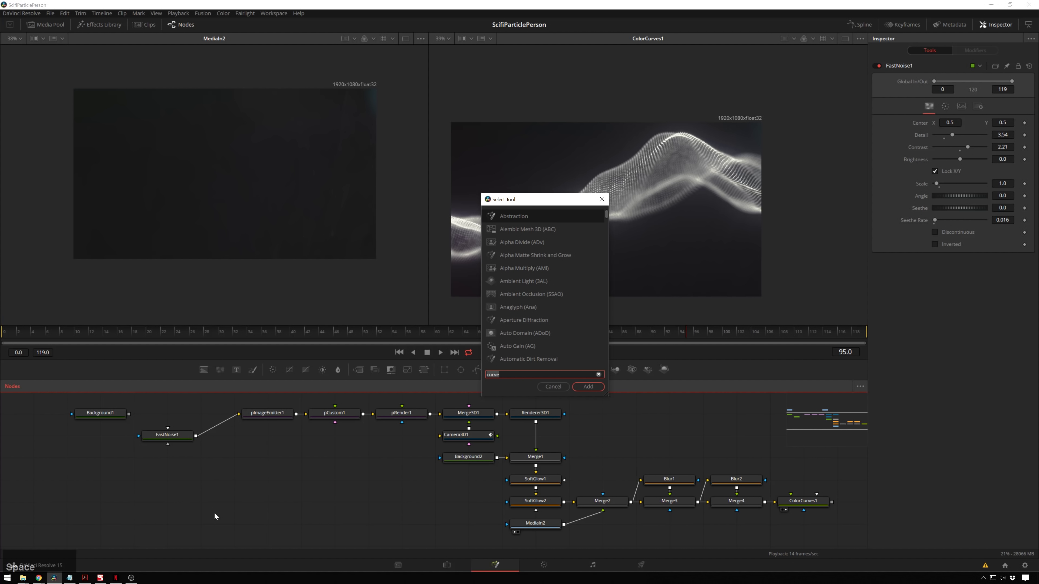
pyautogui.write('text')
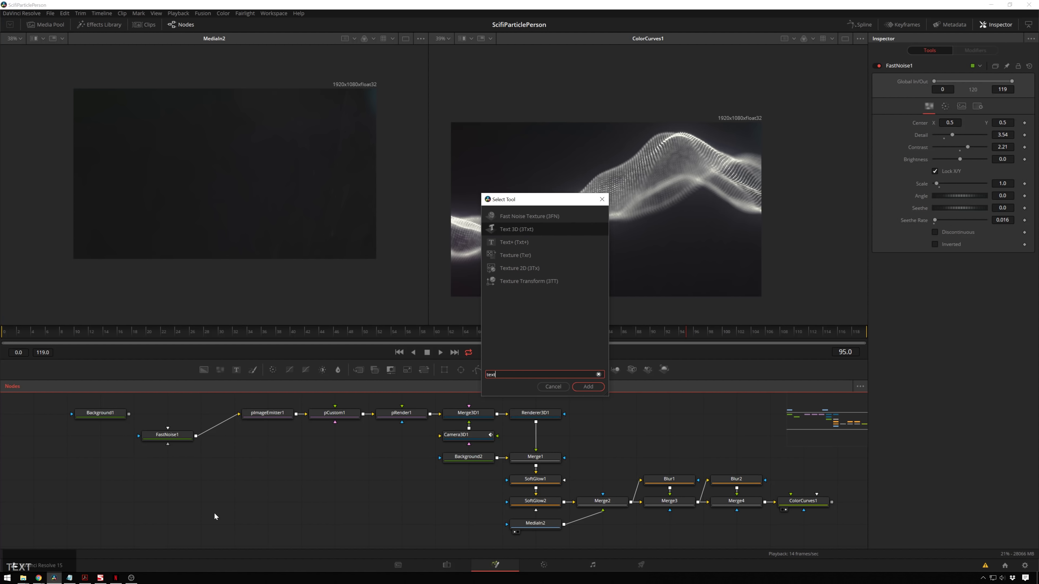
pyautogui.press('Return')
pyautogui.click(953, 108)
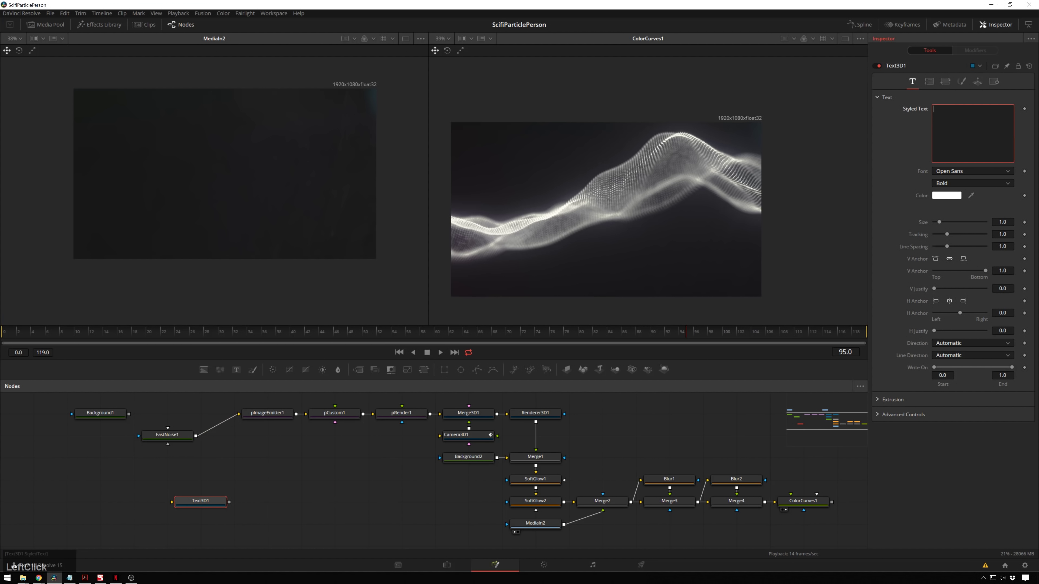
pyautogui.write('H')
pyautogui.write('THEO')
pyautogui.click(203, 500)
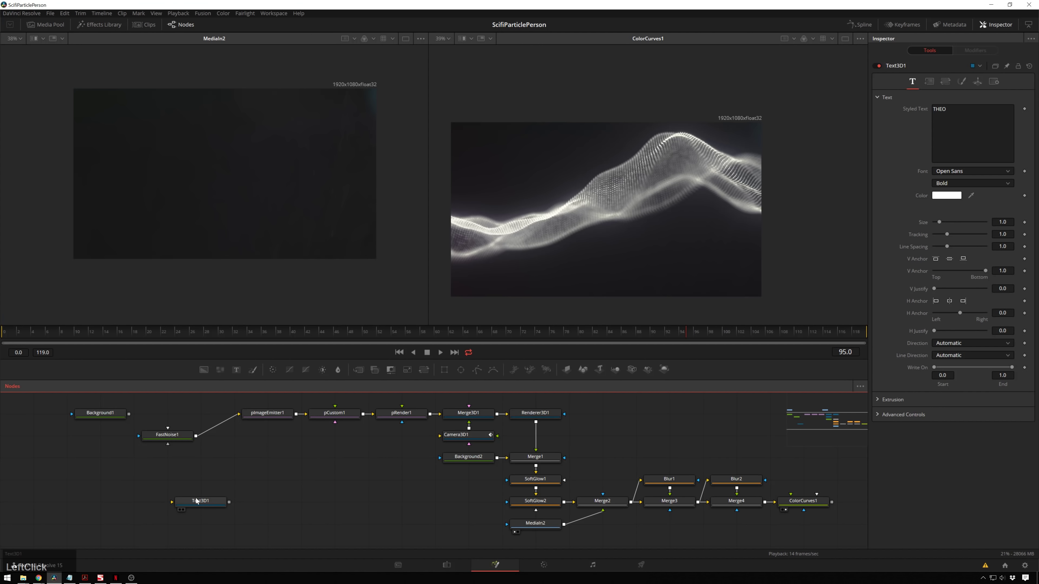
pyautogui.moveTo(196, 500); pyautogui.dragTo(195, 437)
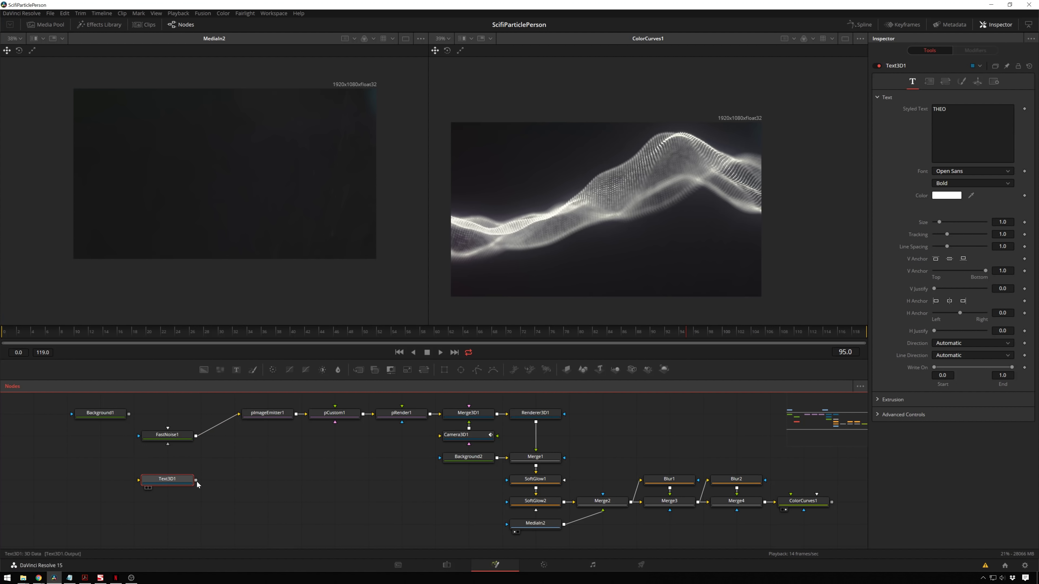
pyautogui.moveTo(196, 481); pyautogui.dragTo(197, 437)
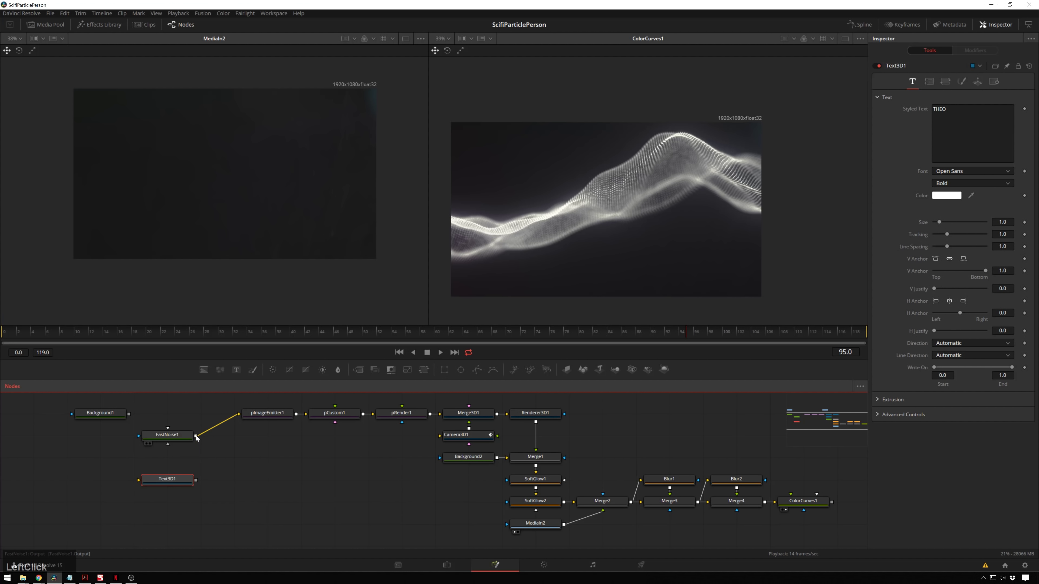
pyautogui.click(182, 479)
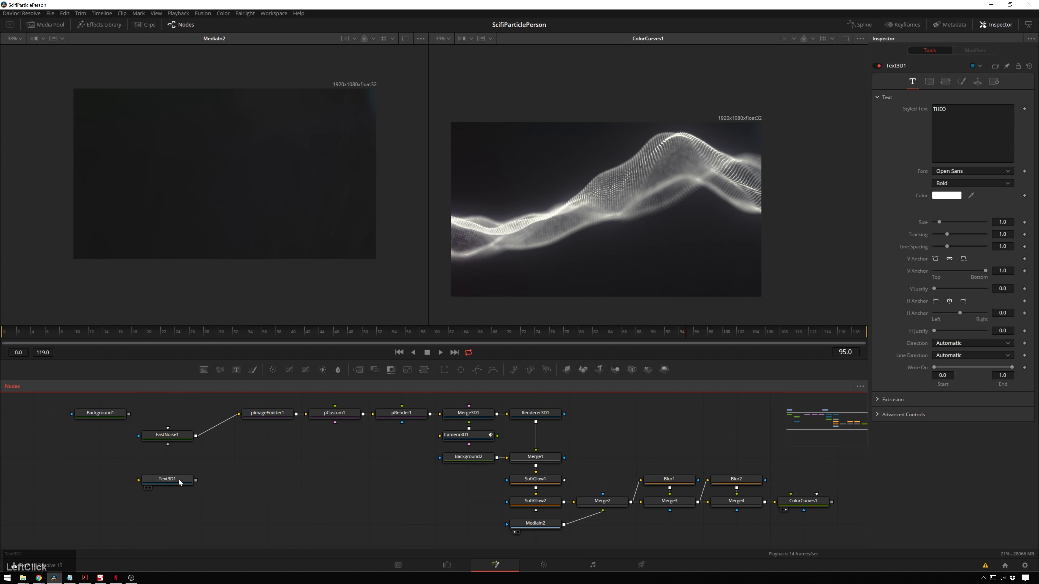
pyautogui.press('Delete')
# Add a Text+ node below FastNoise1 and set its styled text to "THJEO"
pyautogui.hotkey('ctrl', 'space')
pyautogui.write('tex')
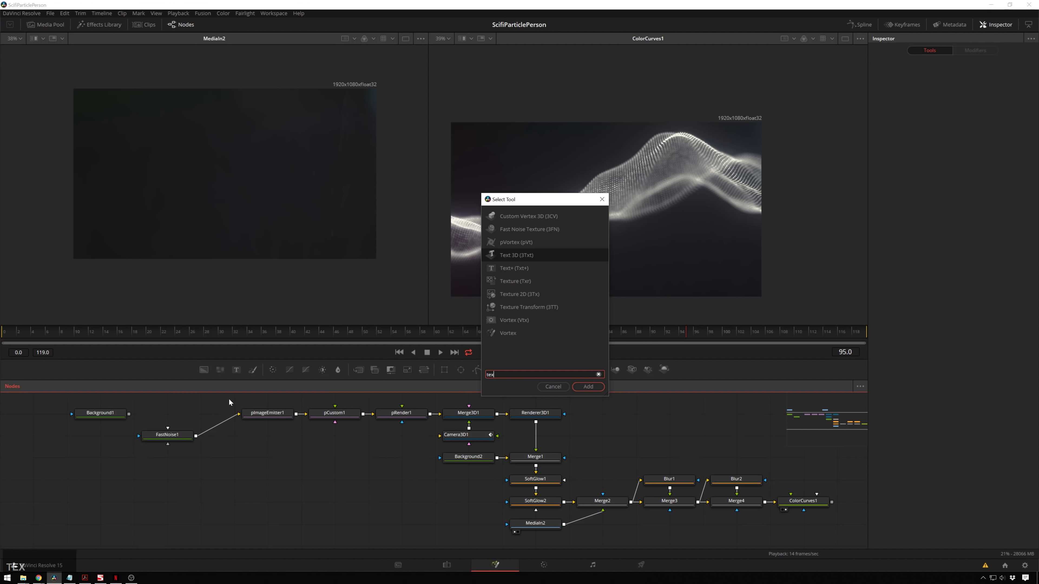
pyautogui.press('Down')
pyautogui.press('Return')
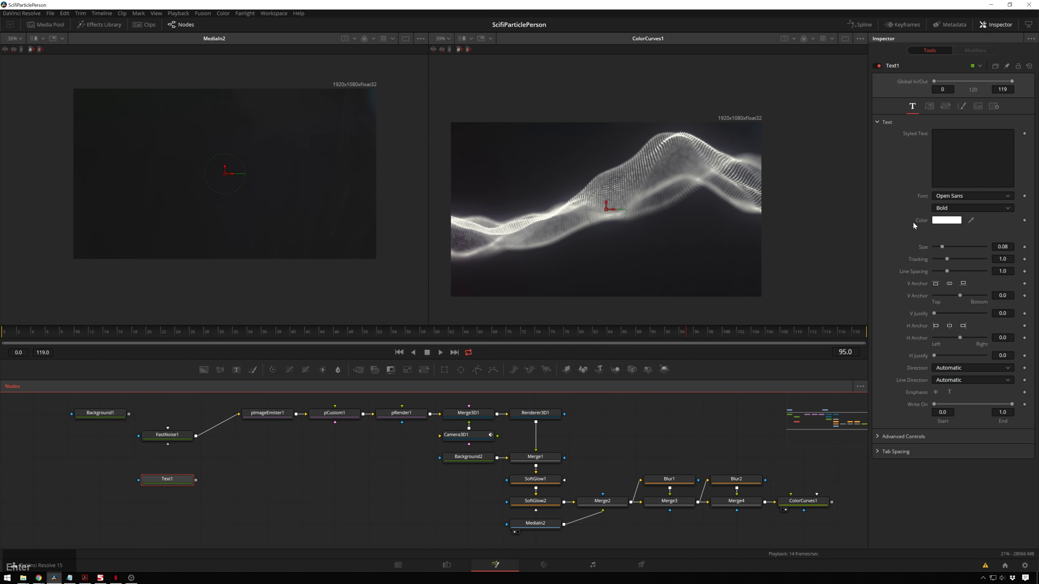
pyautogui.click(963, 159)
pyautogui.write('THJEO')
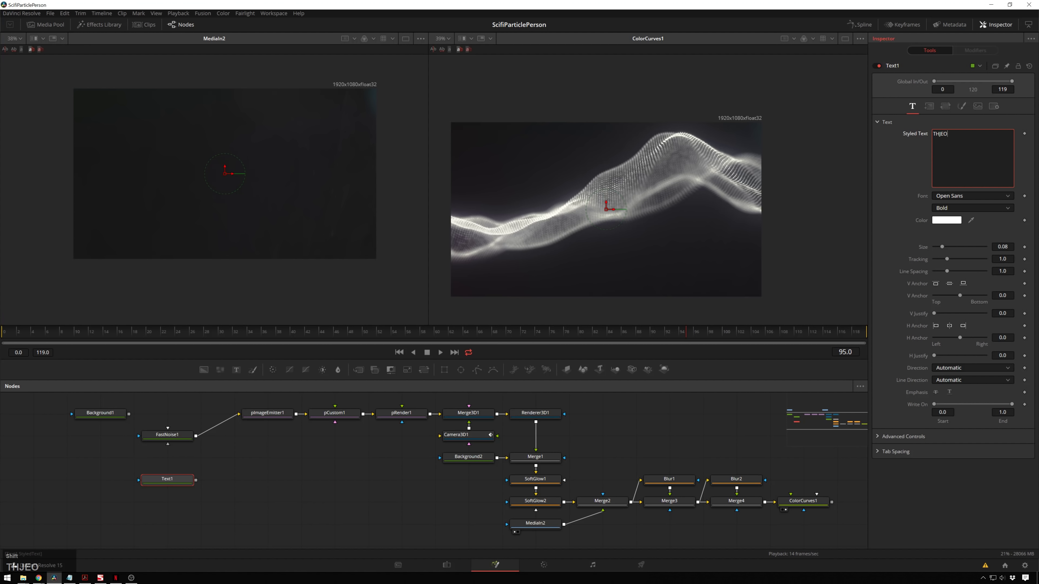
pyautogui.click(239, 515)
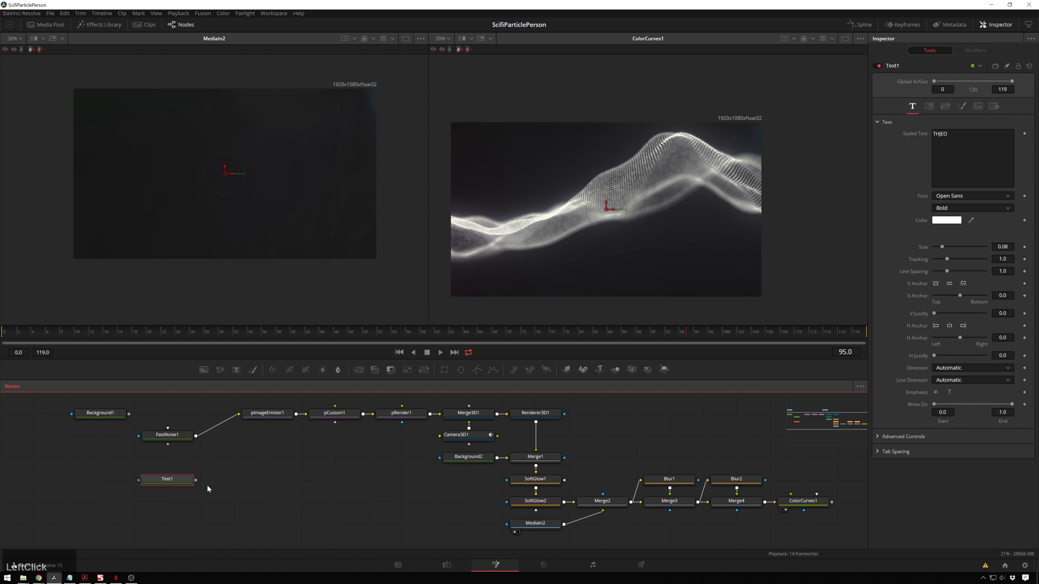
# Merge Text1 over FastNoise1's output and insert a Box Blur node between the merge and pImageEmitter1
pyautogui.moveTo(196, 481); pyautogui.dragTo(196, 436)
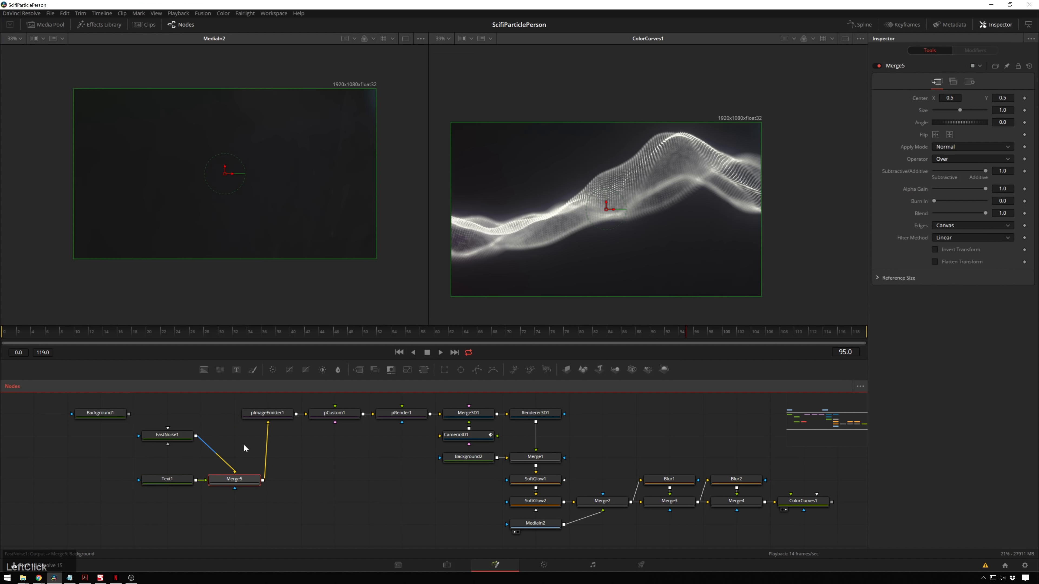
pyautogui.click(240, 485)
pyautogui.press('space')
pyautogui.hotkey('shift', 'space')
pyautogui.write('blur')
pyautogui.press('Return')
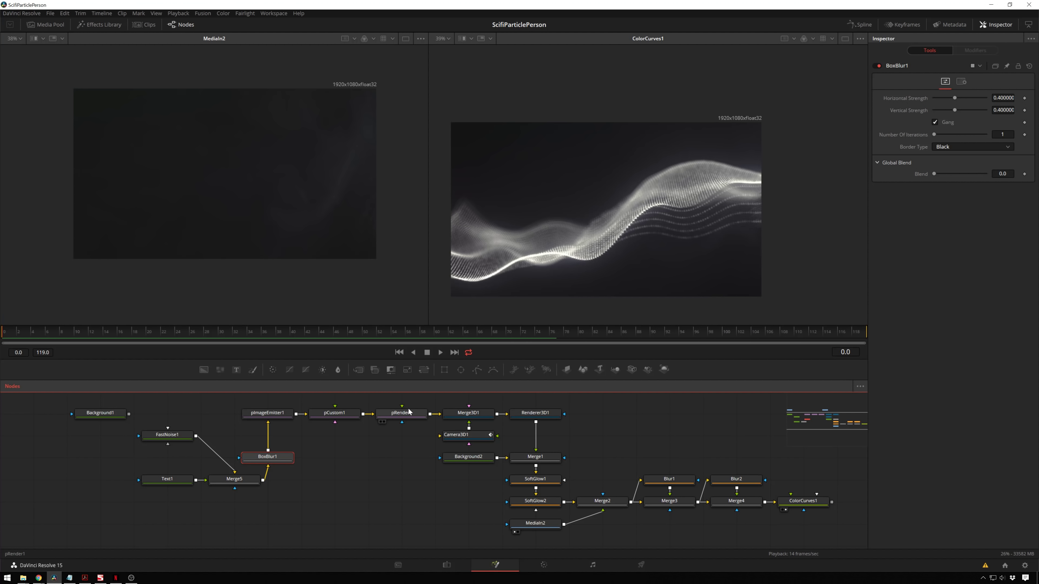
# View Merge3D1 in the first viewer and examine the displaced particle surface from above at closer range
pyautogui.click(410, 417)
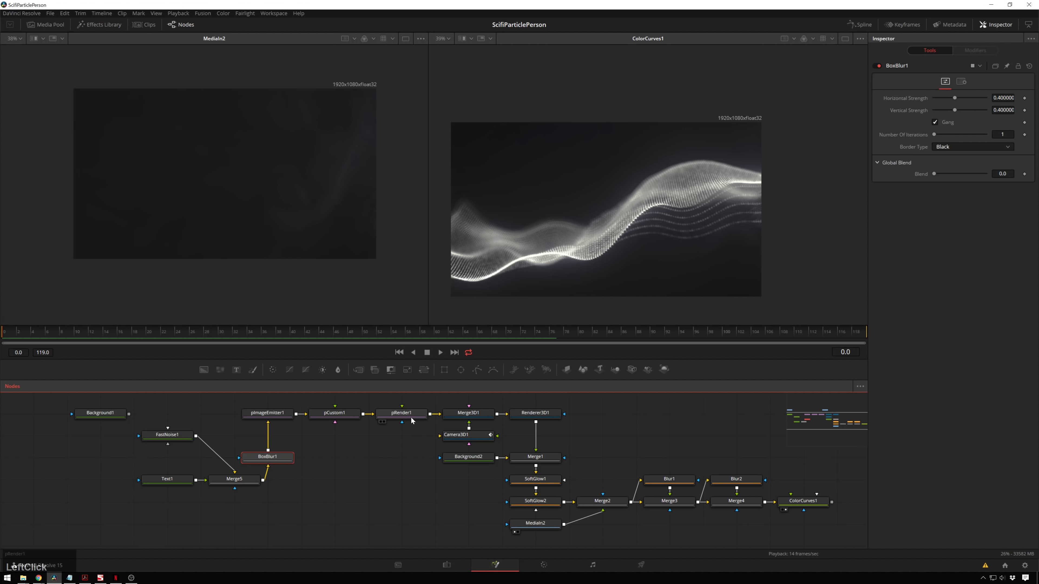
pyautogui.click(481, 412)
pyautogui.press('1')
pyautogui.moveTo(272, 152); pyautogui.dragTo(344, 234)
pyautogui.scroll(2, 206, 210)
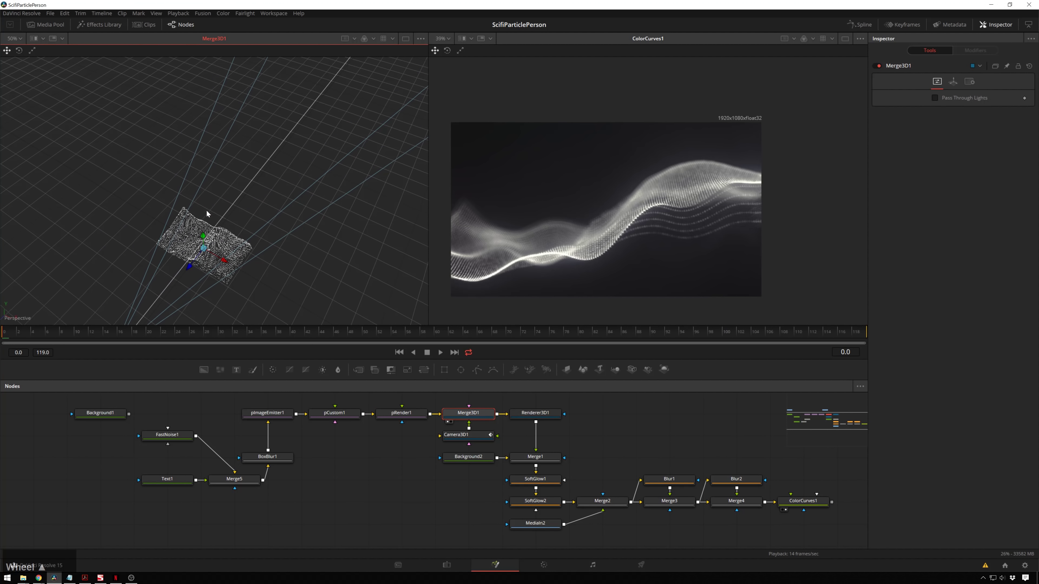
pyautogui.scroll(-1, 207, 251)
pyautogui.scroll(3, 207, 254)
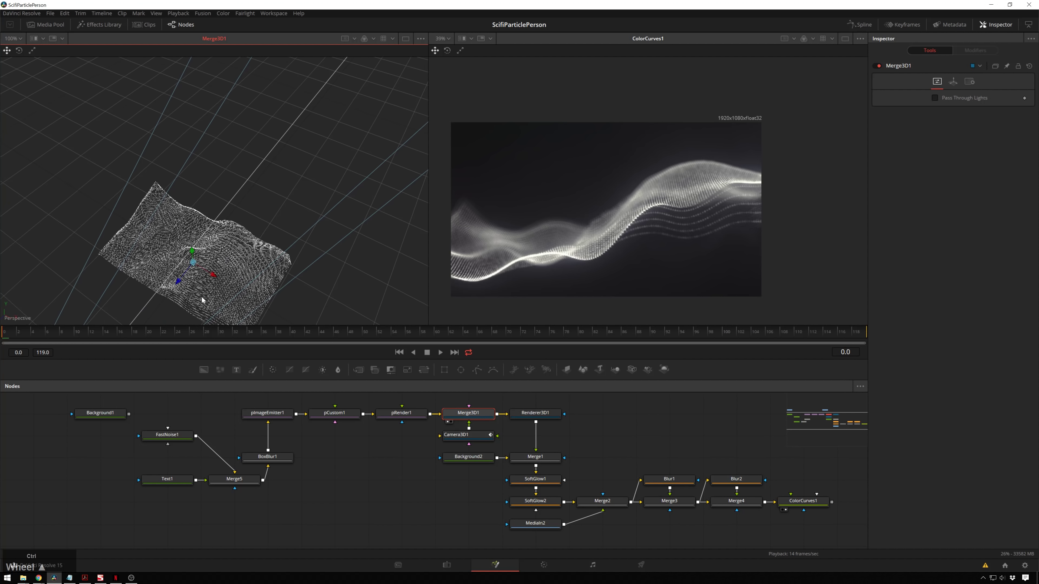
# View Merge5 in the first viewer and increase Text1's Size until the lettering spans most of the frame width
pyautogui.click(249, 481)
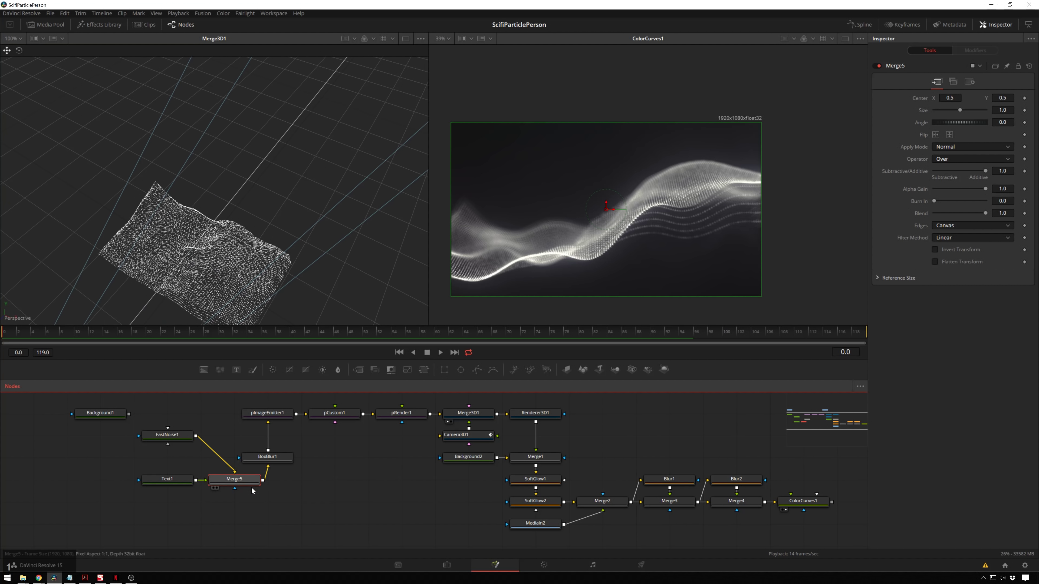
pyautogui.press('1')
pyautogui.click(247, 479)
pyautogui.click(175, 480)
pyautogui.moveTo(941, 246); pyautogui.dragTo(975, 246)
# Set Merge5's Apply Mode to Difference
pyautogui.click(249, 478)
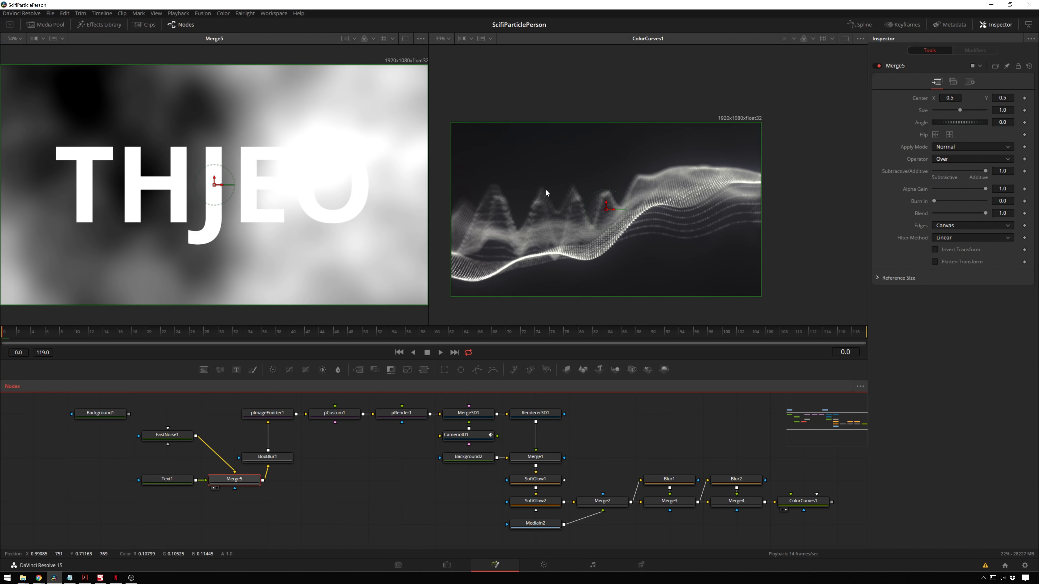
pyautogui.click(245, 478)
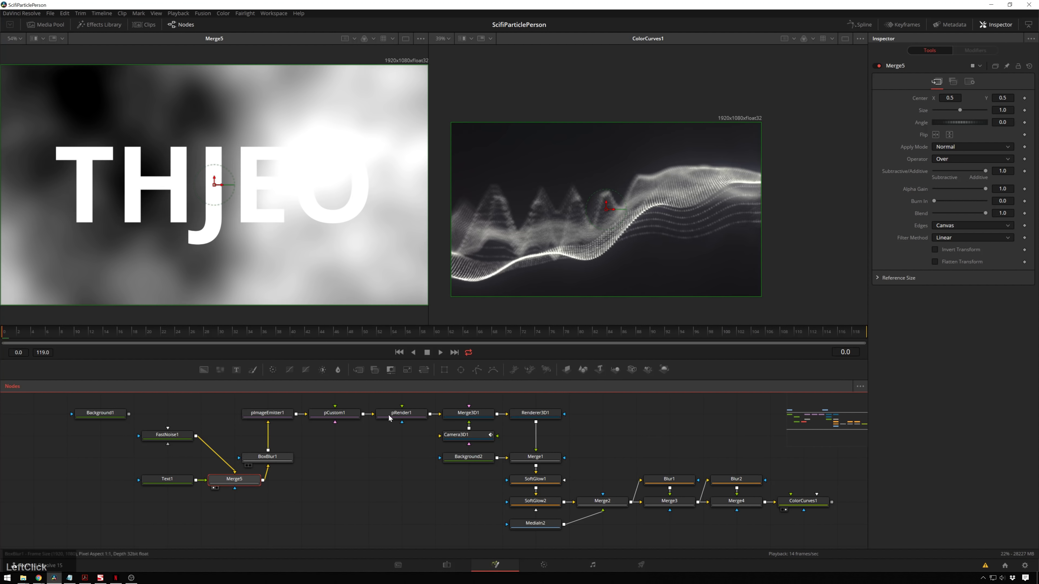
pyautogui.click(959, 147)
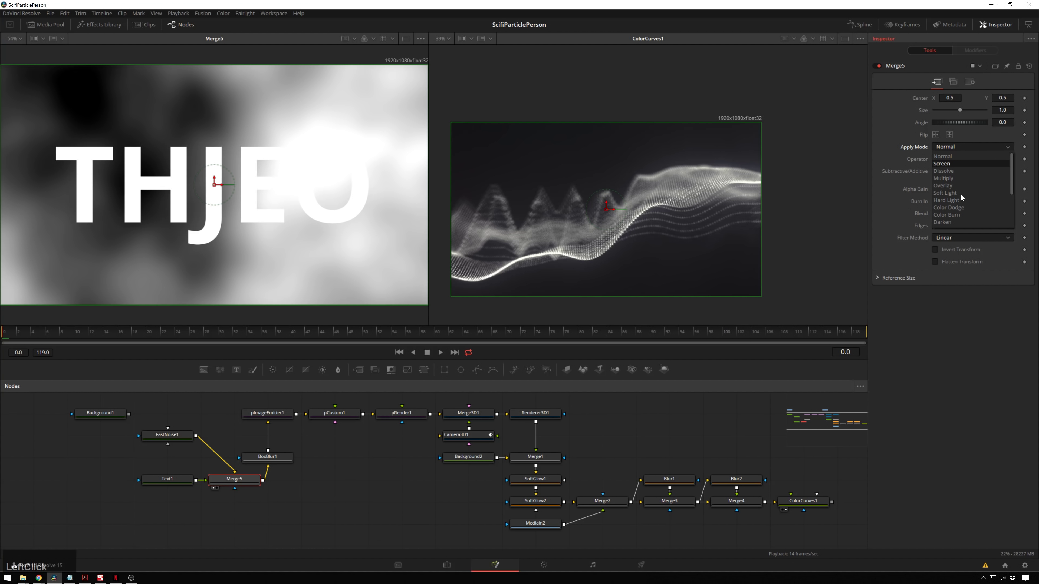
pyautogui.scroll(-3, 960, 211)
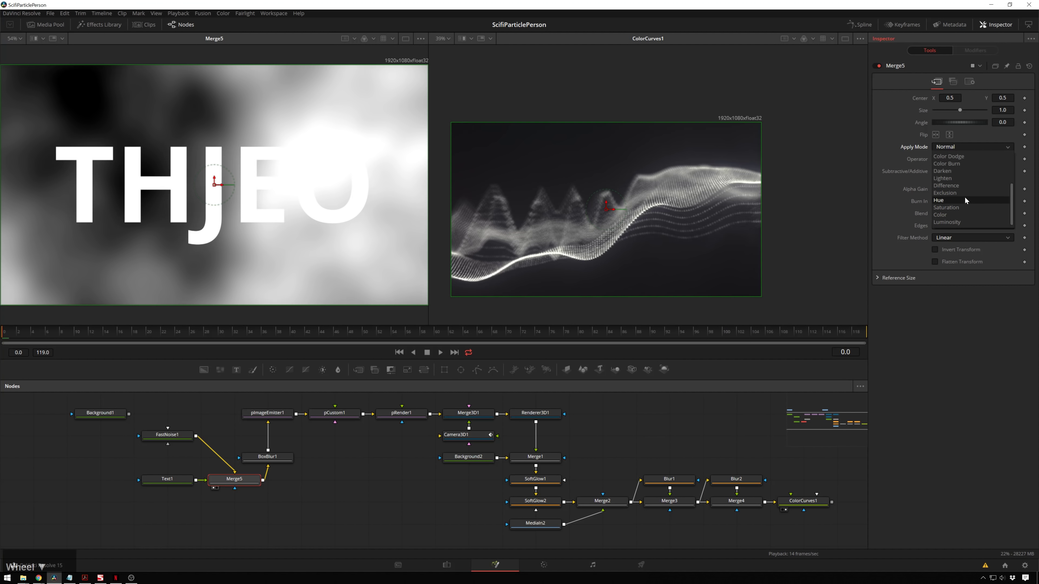
pyautogui.click(968, 186)
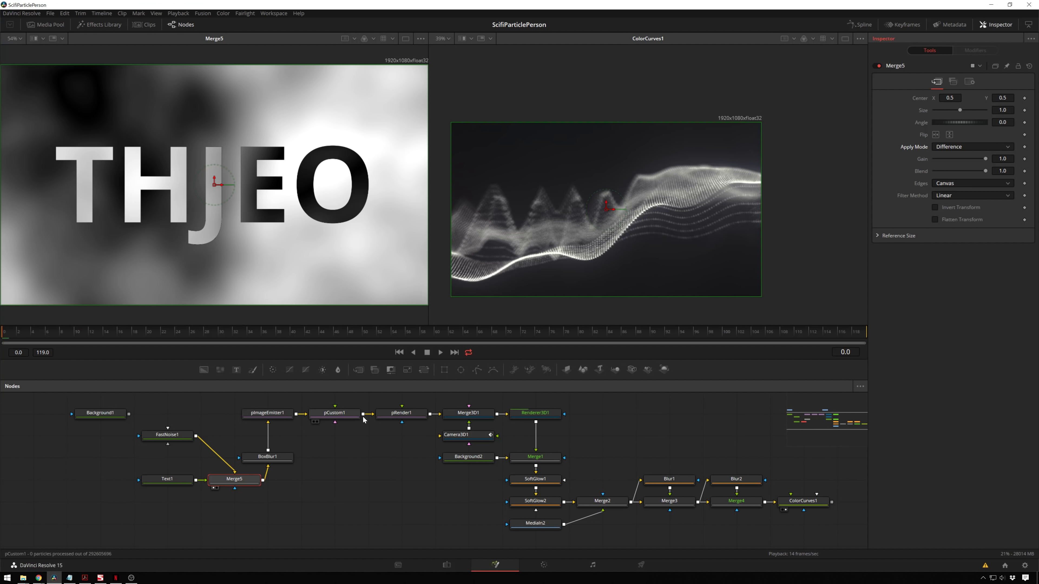
# View Merge3D1 in the first viewer again and examine the text relief in the particle surface up close
pyautogui.click(485, 415)
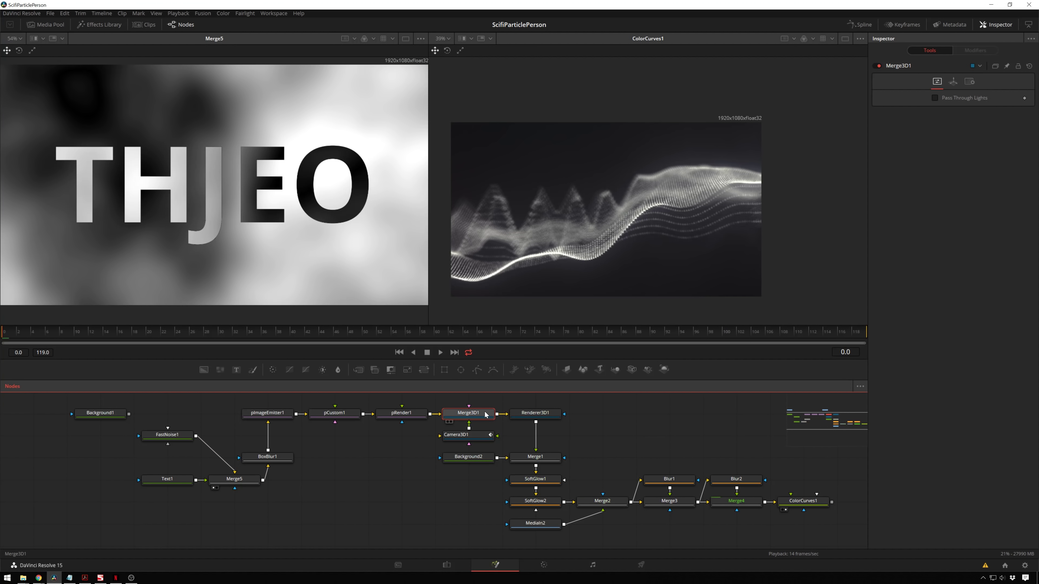
pyautogui.press('1')
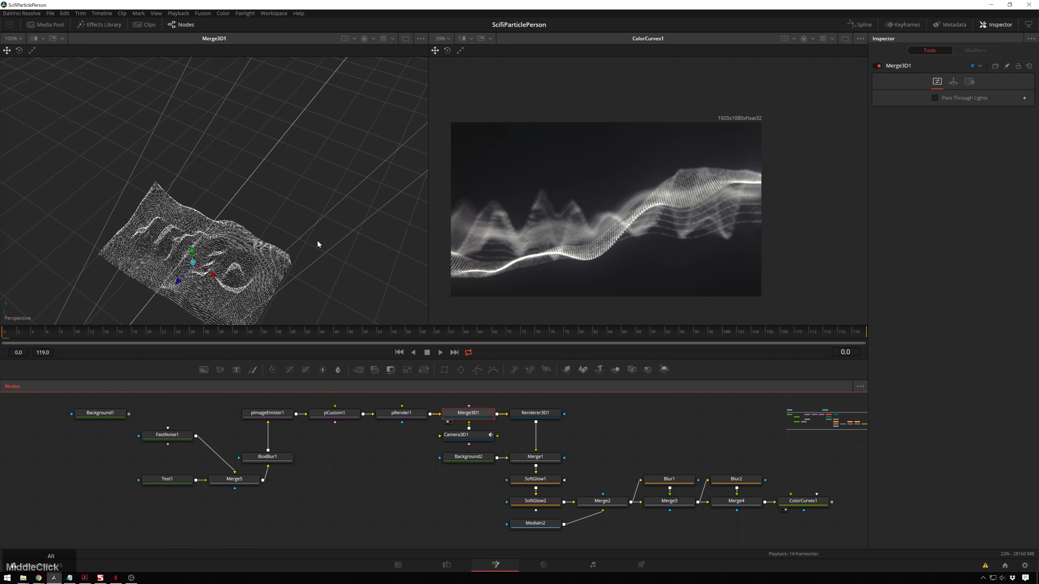
pyautogui.moveTo(318, 240); pyautogui.dragTo(269, 173)
pyautogui.scroll(1, 240, 274)
pyautogui.scroll(-2, 233, 277)
pyautogui.scroll(4, 228, 279)
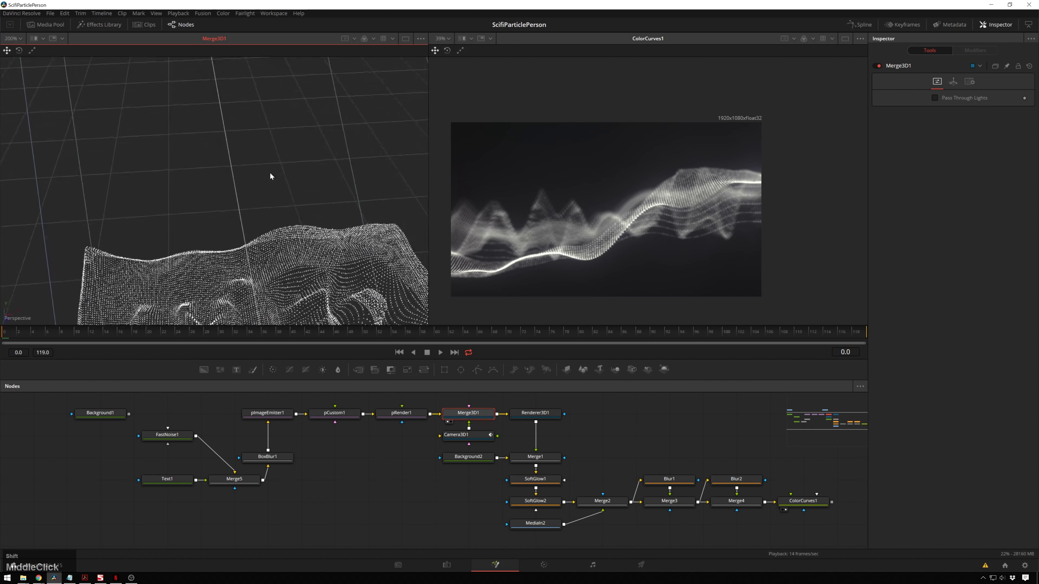
pyautogui.moveTo(299, 253); pyautogui.dragTo(295, 249)
# Set BoxBlur1's Horizontal and Vertical Strength to 0.1 and examine the lettering in the particle surface
pyautogui.click(272, 462)
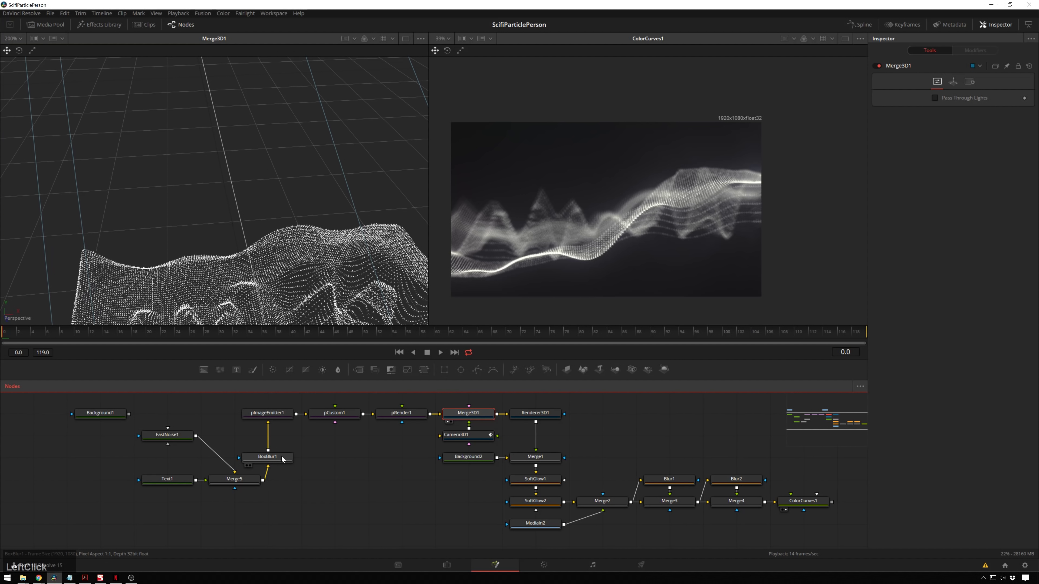
pyautogui.click(1002, 98)
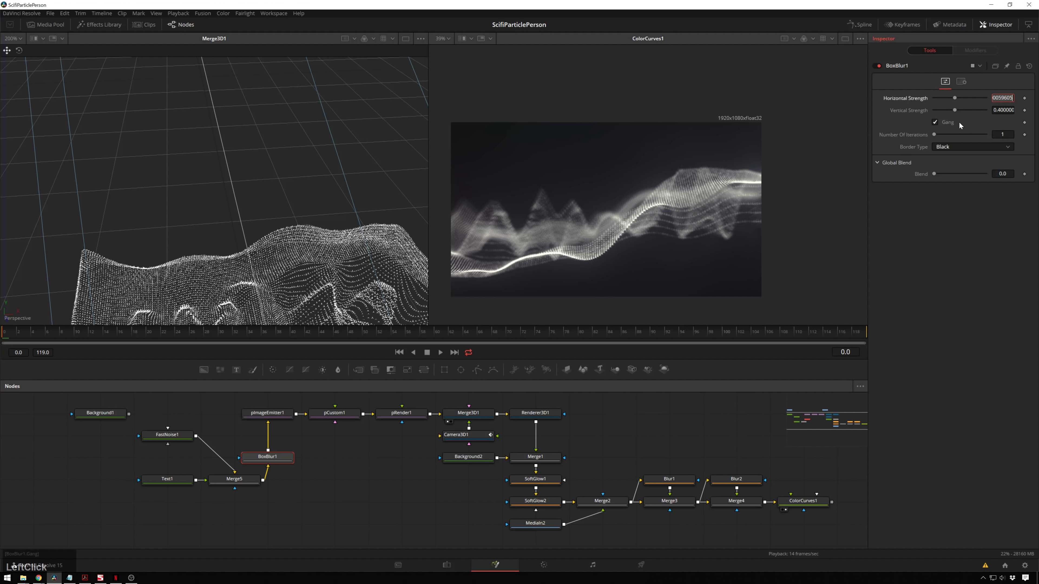
pyautogui.write('0.1')
pyautogui.press('Return')
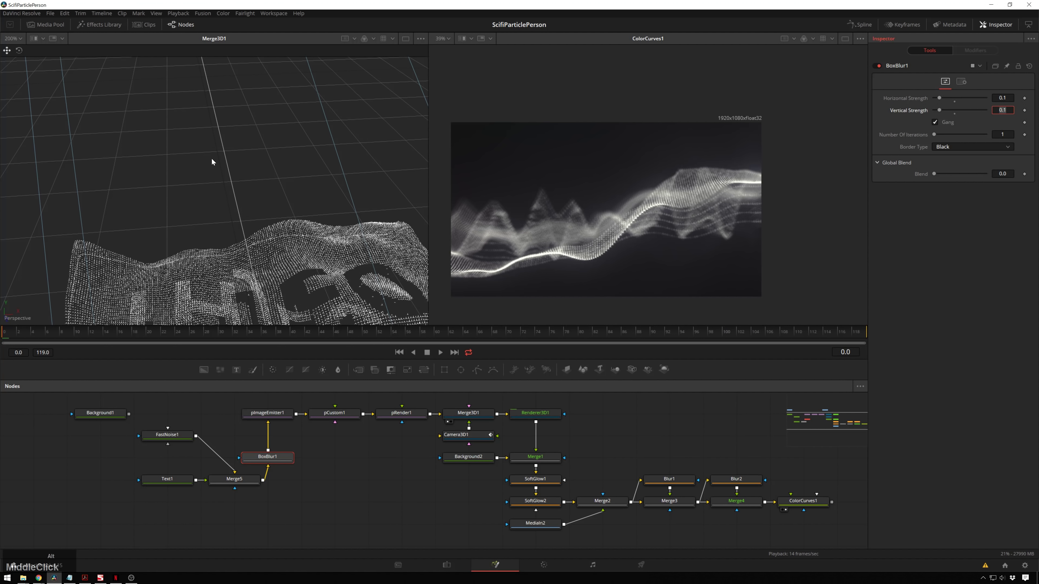
pyautogui.moveTo(355, 283); pyautogui.dragTo(375, 226)
pyautogui.moveTo(347, 248); pyautogui.dragTo(477, 148)
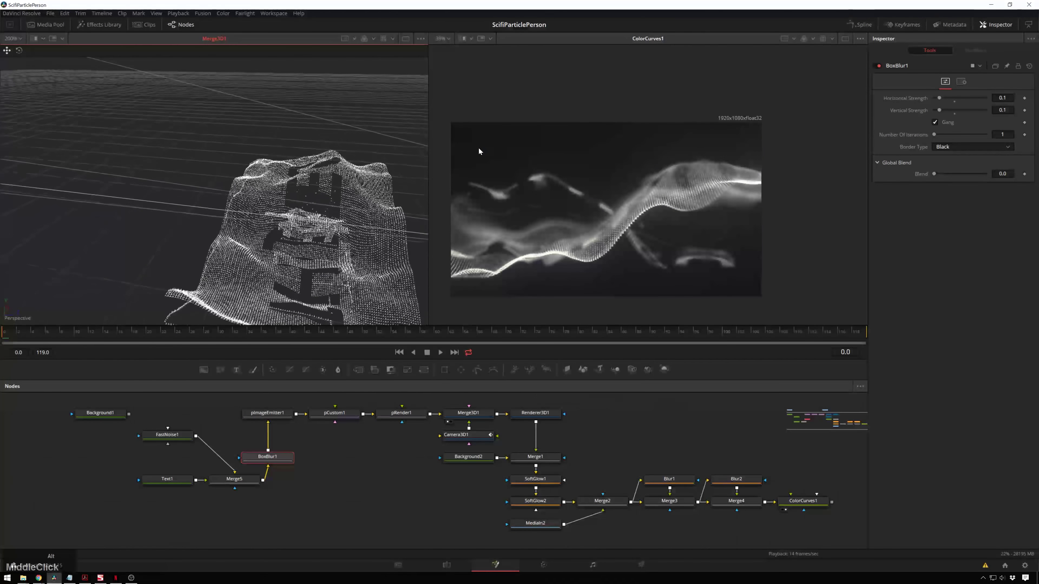
# Set BoxBlur1's Horizontal and Vertical Strength to 0.2 and examine the text relief from above and from the side
pyautogui.click(1010, 97)
pyautogui.doubleClick(1007, 98)
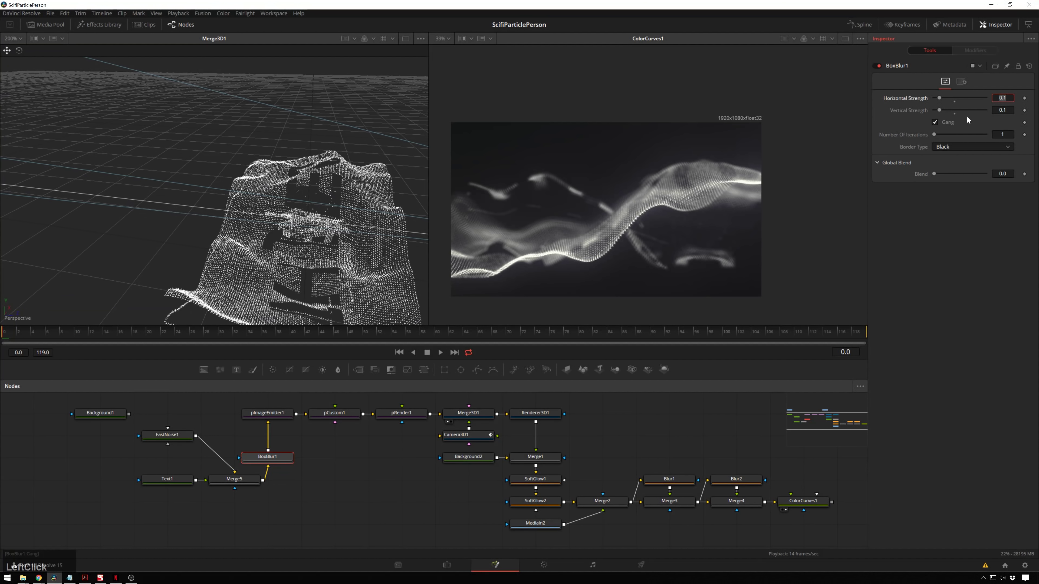
pyautogui.write('0.2')
pyautogui.press('Tab')
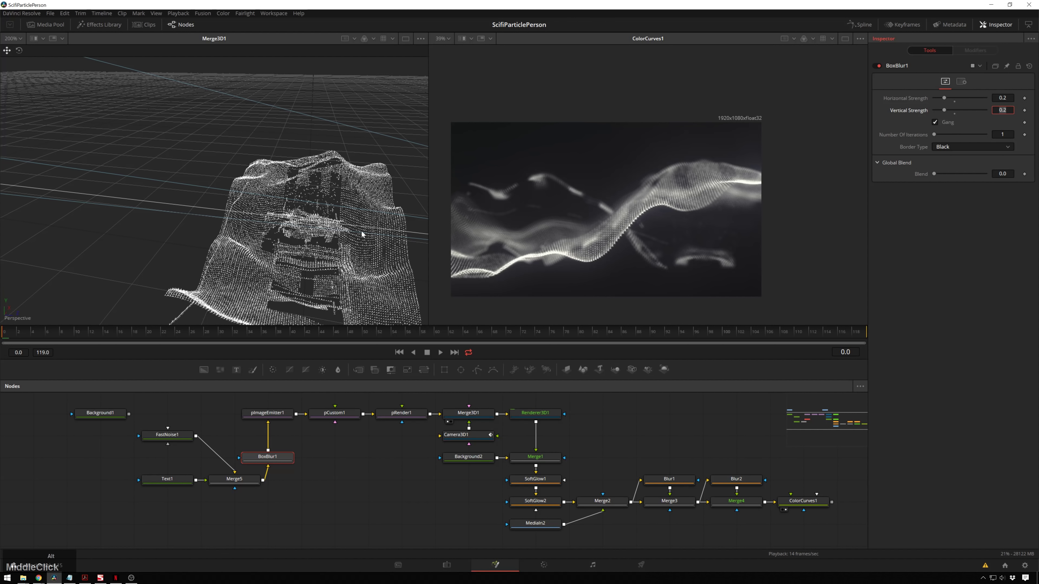
pyautogui.moveTo(367, 221); pyautogui.dragTo(188, 179)
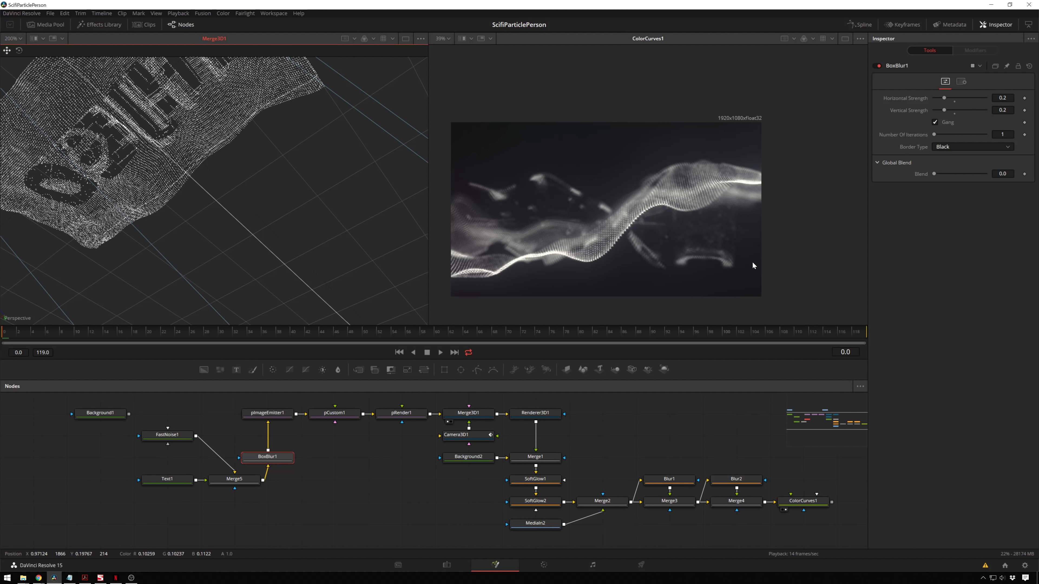
pyautogui.moveTo(263, 136); pyautogui.dragTo(351, 270)
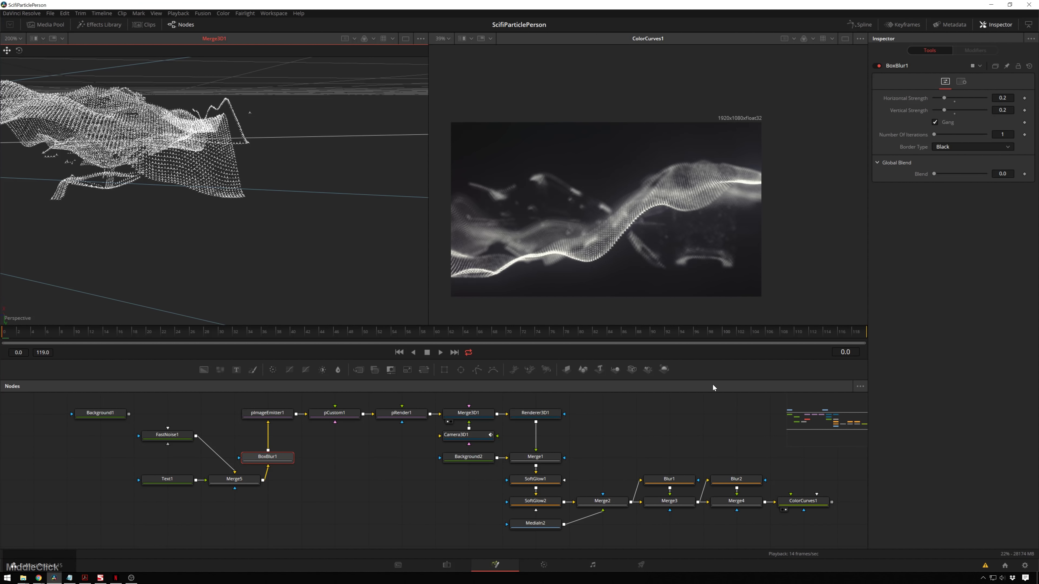
pyautogui.click(697, 392)
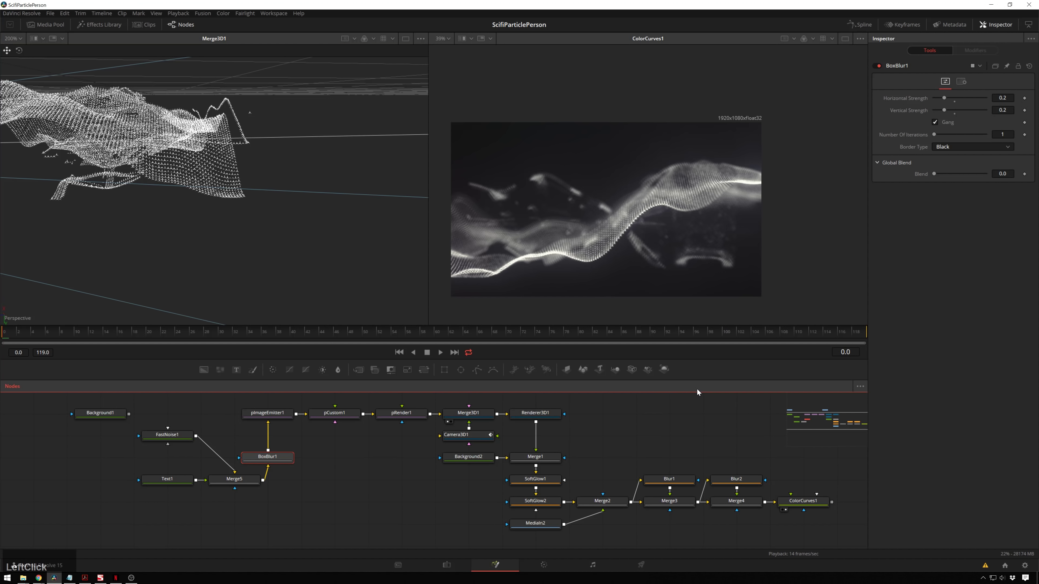
# Review pCustom1's position values, intermediate expressions, particle expressions and set conditions
pyautogui.click(346, 417)
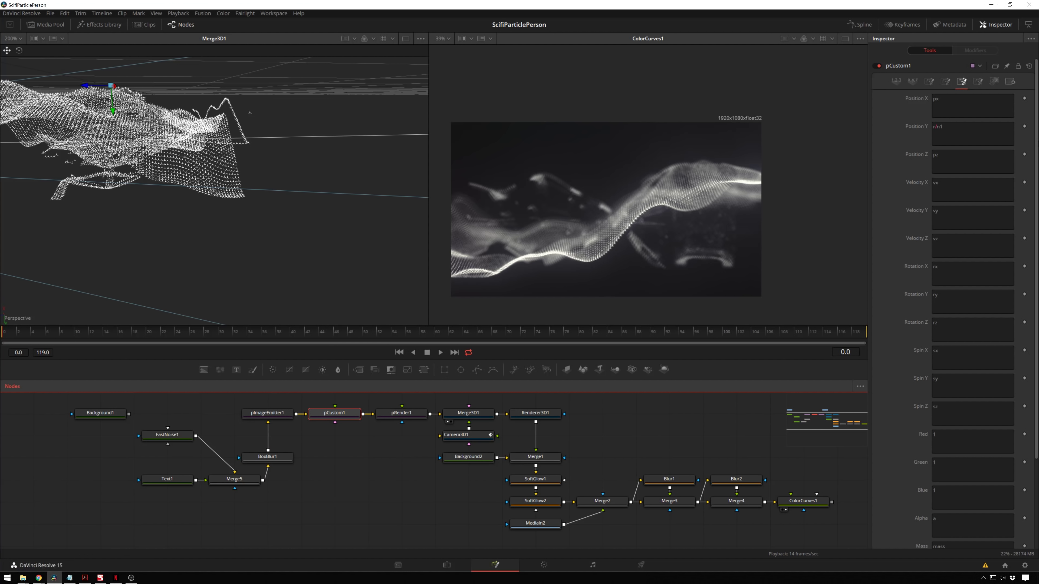
pyautogui.click(929, 81)
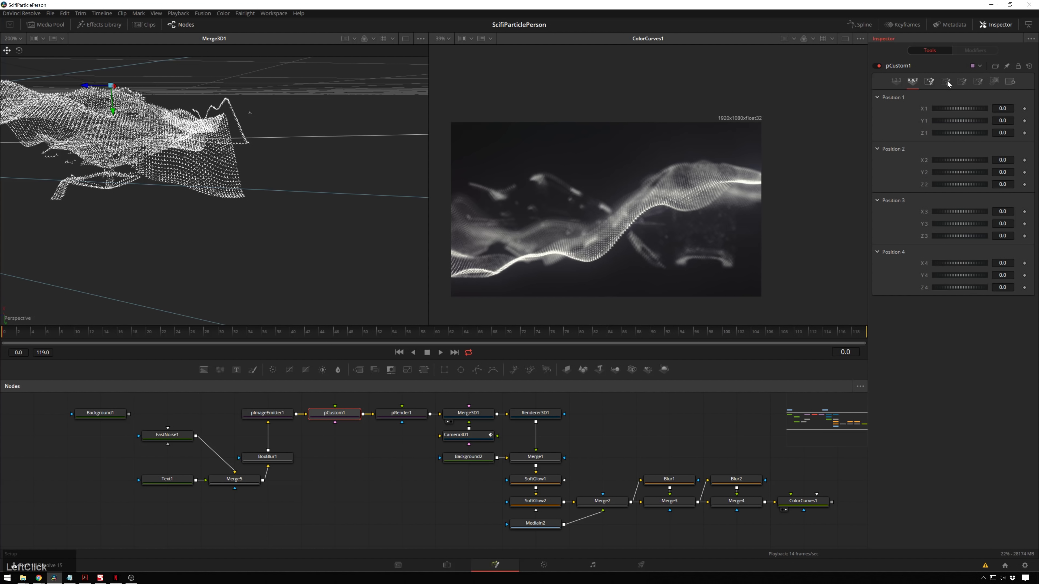
pyautogui.click(946, 81)
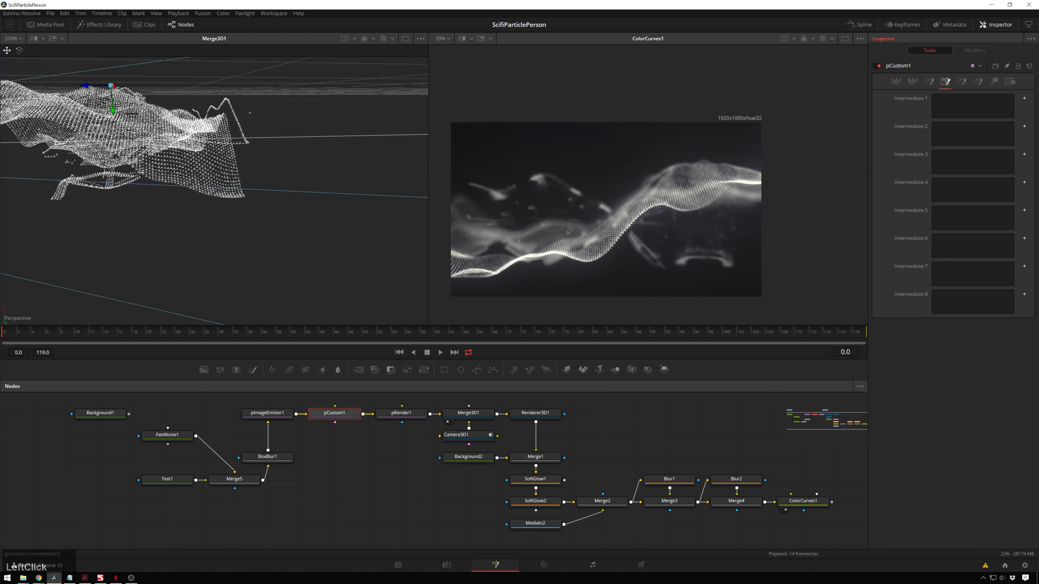
pyautogui.click(961, 81)
pyautogui.click(978, 81)
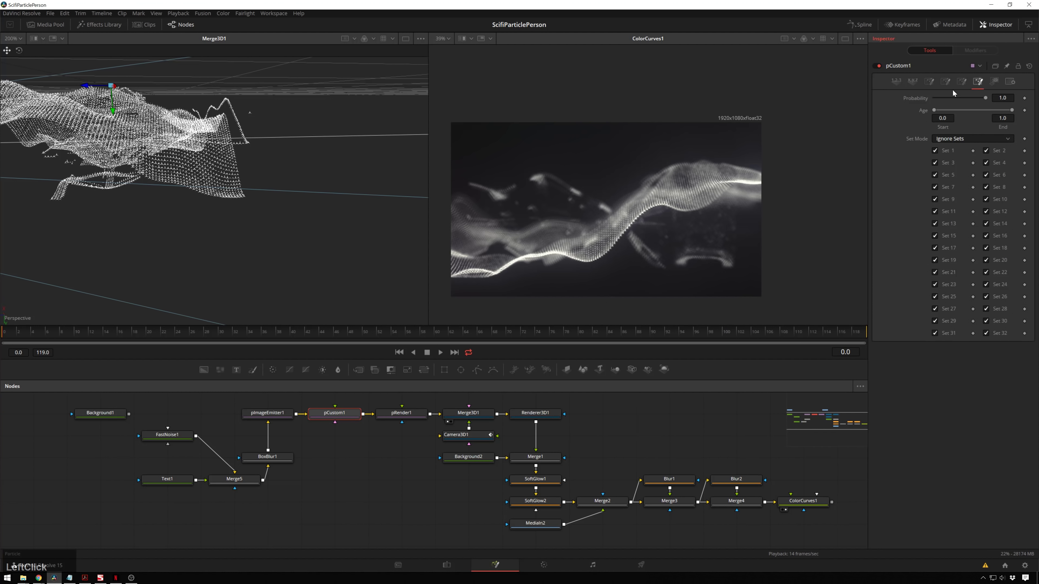
pyautogui.click(961, 81)
pyautogui.click(402, 476)
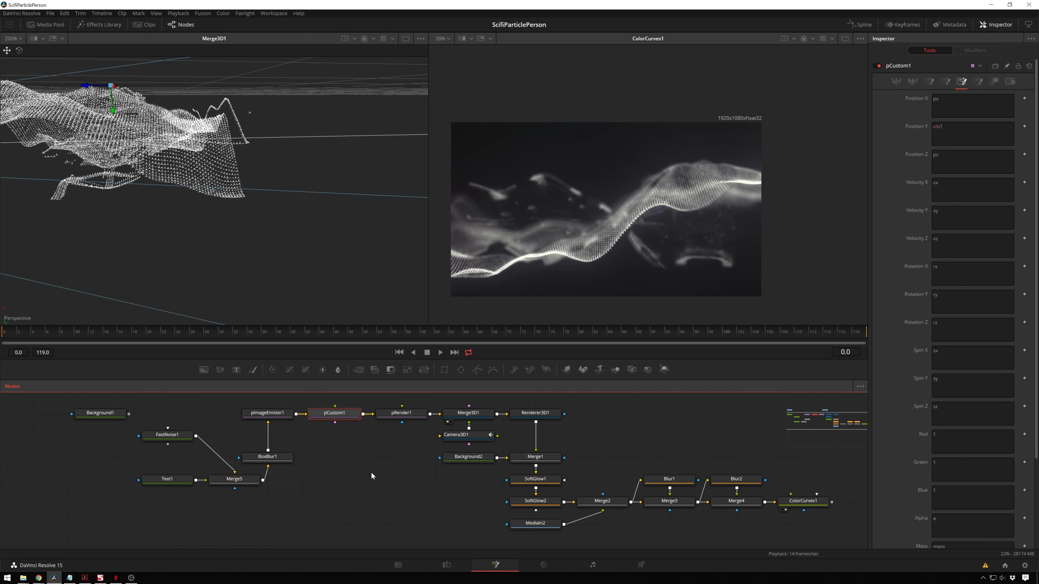
pyautogui.click(372, 473)
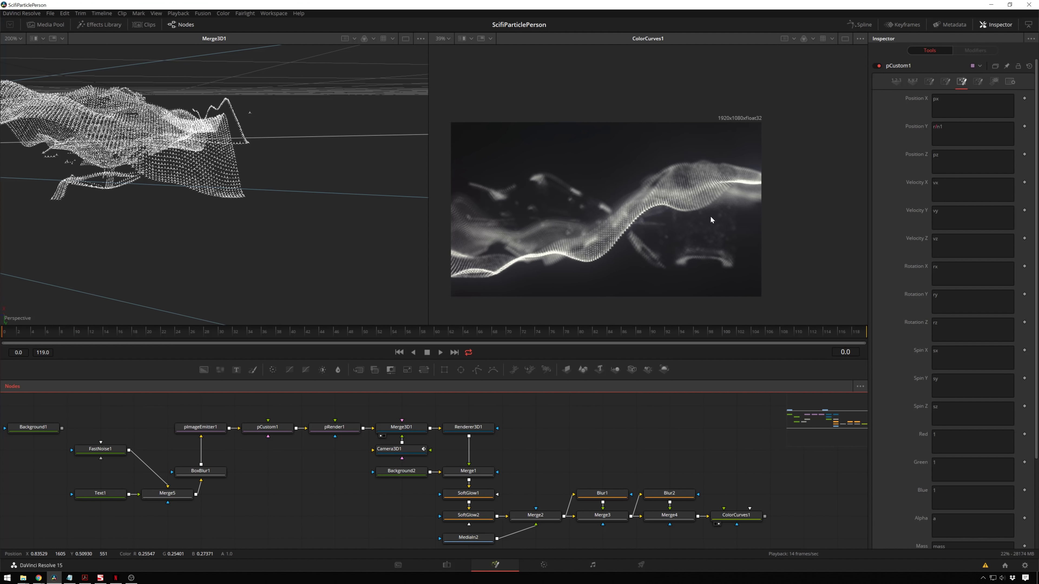
pyautogui.scroll(2, 701, 213)
pyautogui.moveTo(647, 217); pyautogui.dragTo(700, 196)
pyautogui.scroll(-2, 771, 220)
pyautogui.click(622, 452)
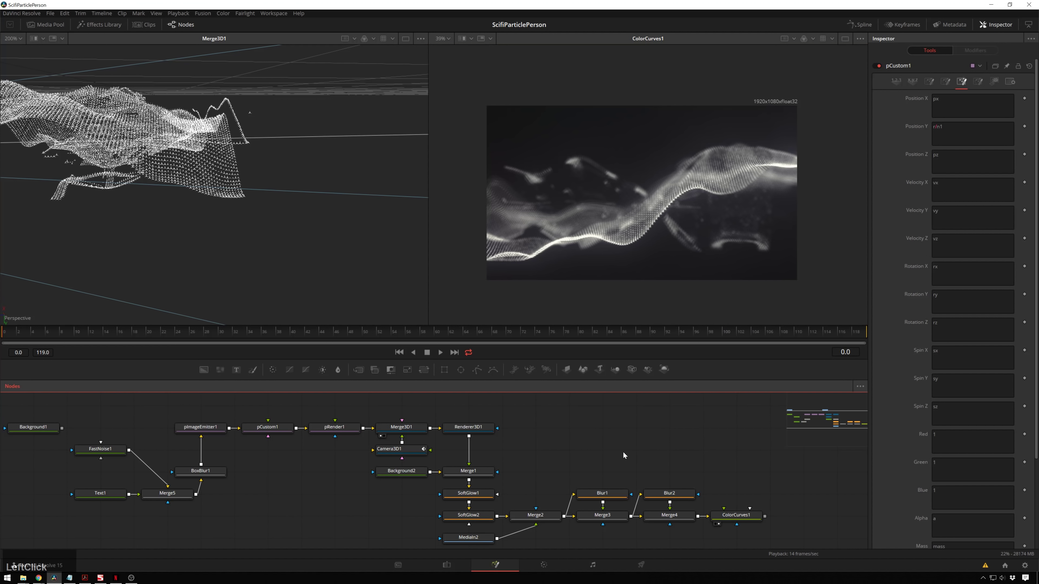